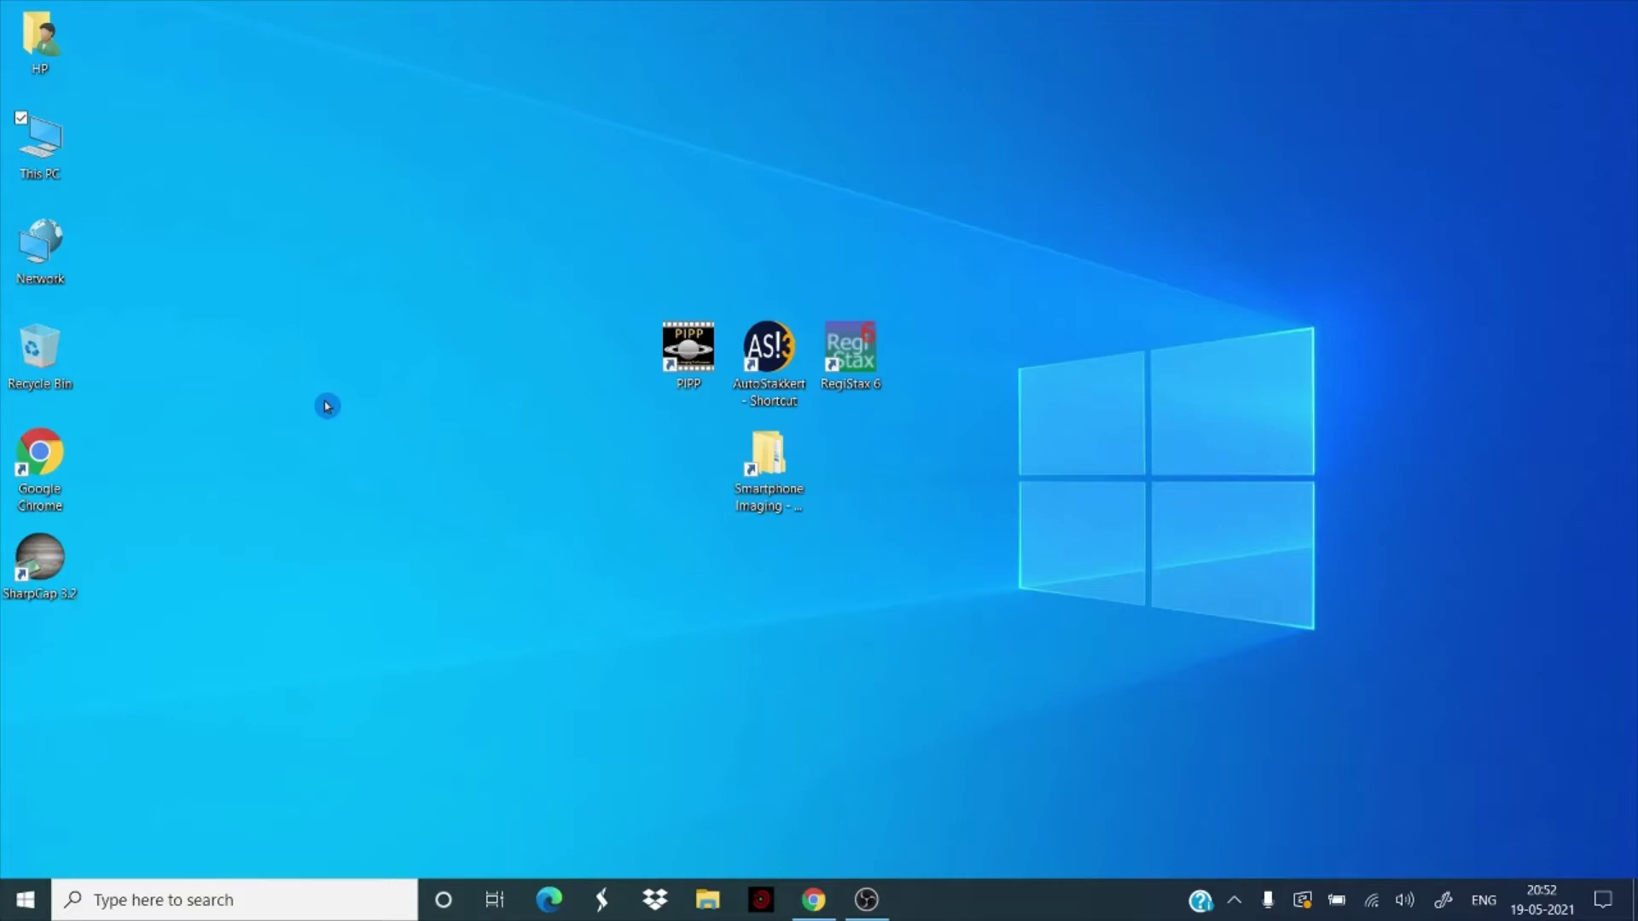
Step: Play IMG_0166 from Smartphone Imaging > iPhoneXS Saturn in Movies & TV
double_click(766, 468)
click(268, 236)
double_click(268, 236)
double_click(209, 248)
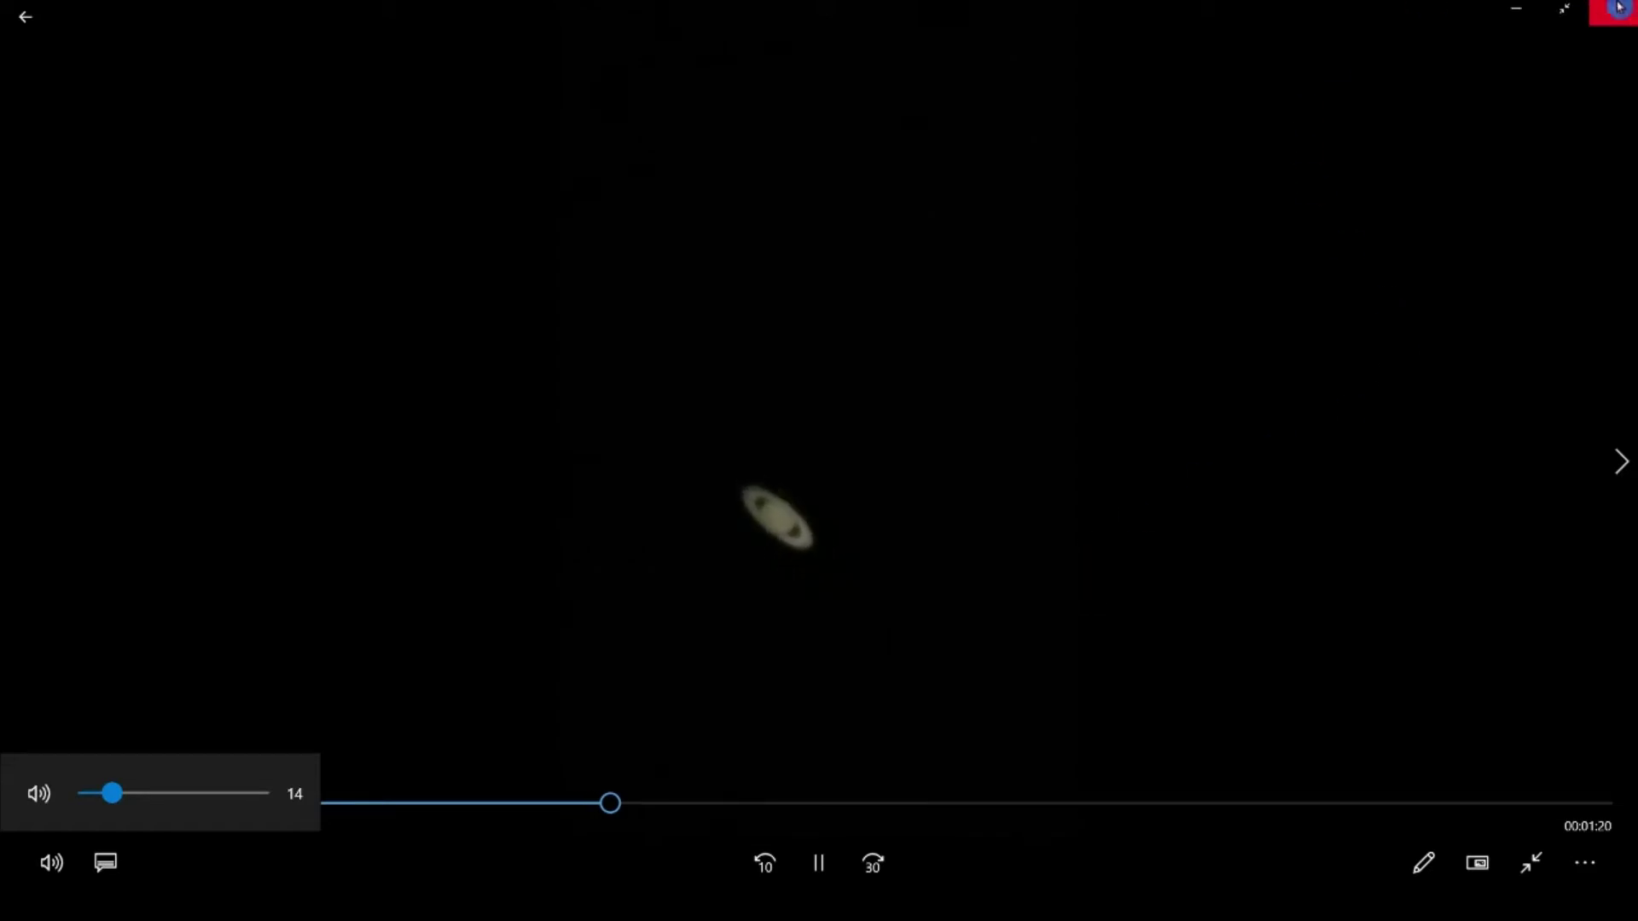
Step: Close the player, launch PIPP maximised, and choose Join Mode with Planetary optimisation
click(1616, 12)
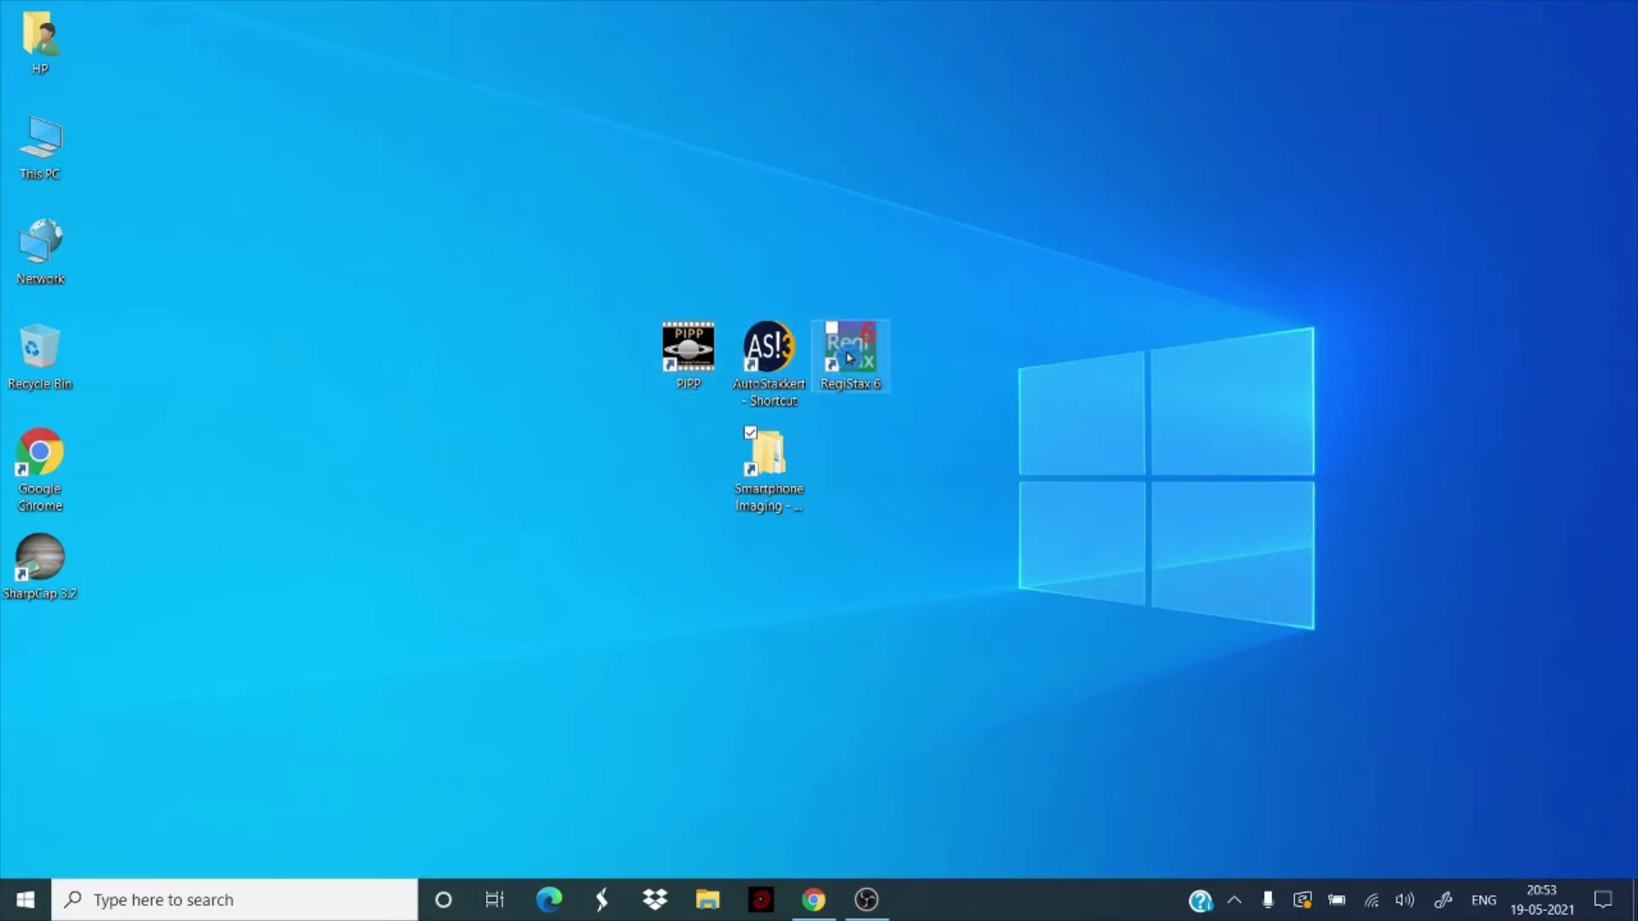
double_click(689, 339)
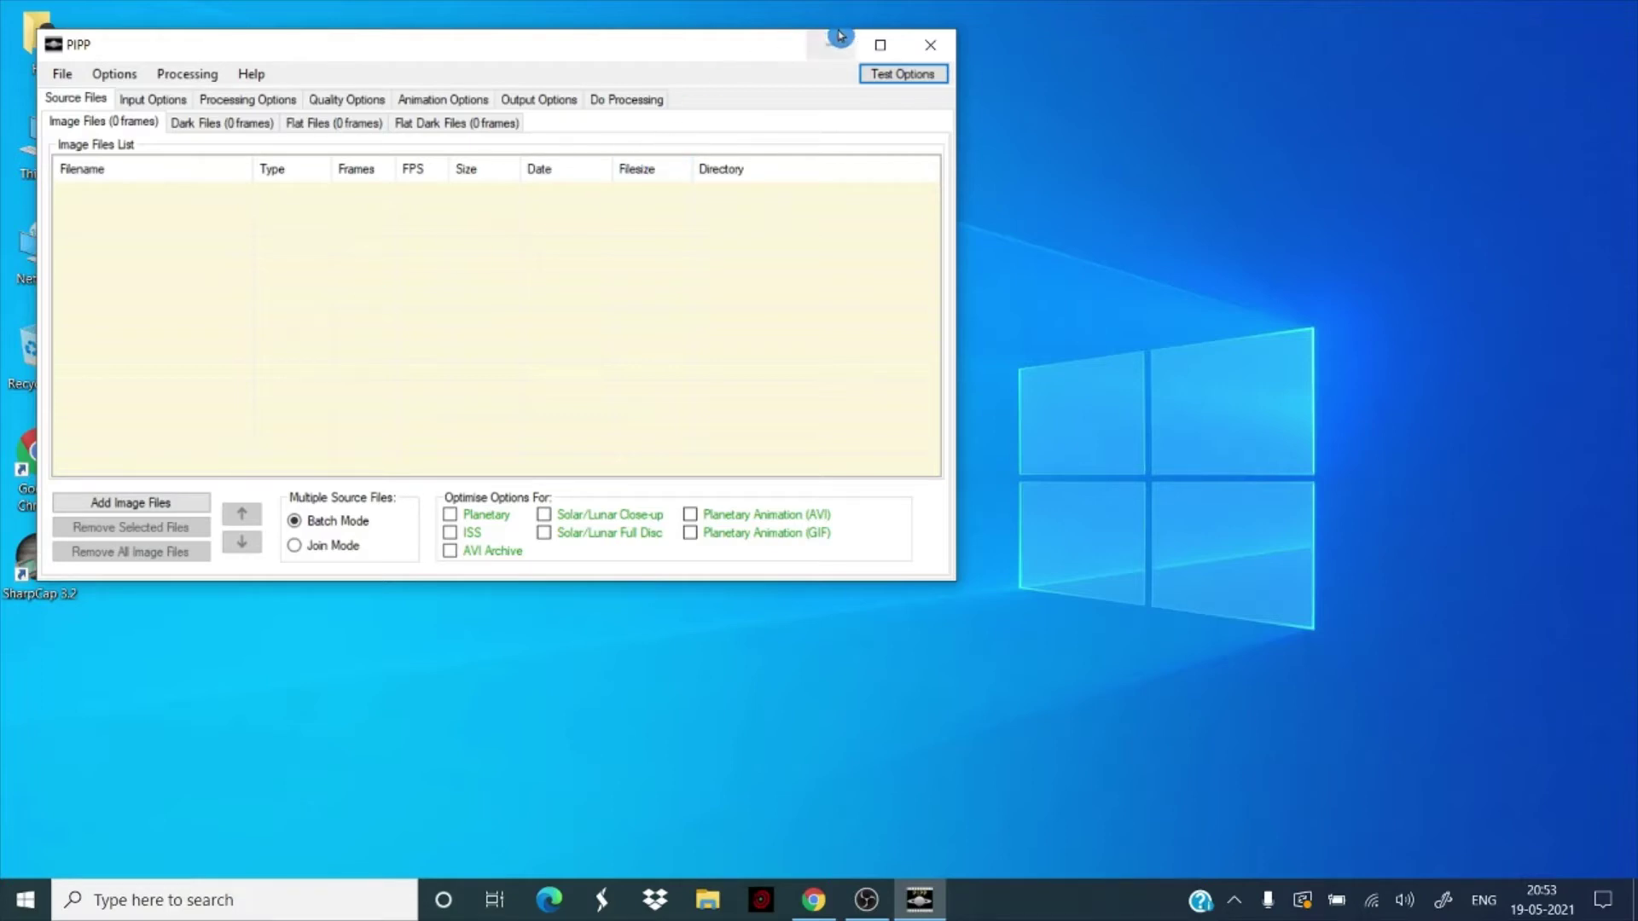
click(881, 44)
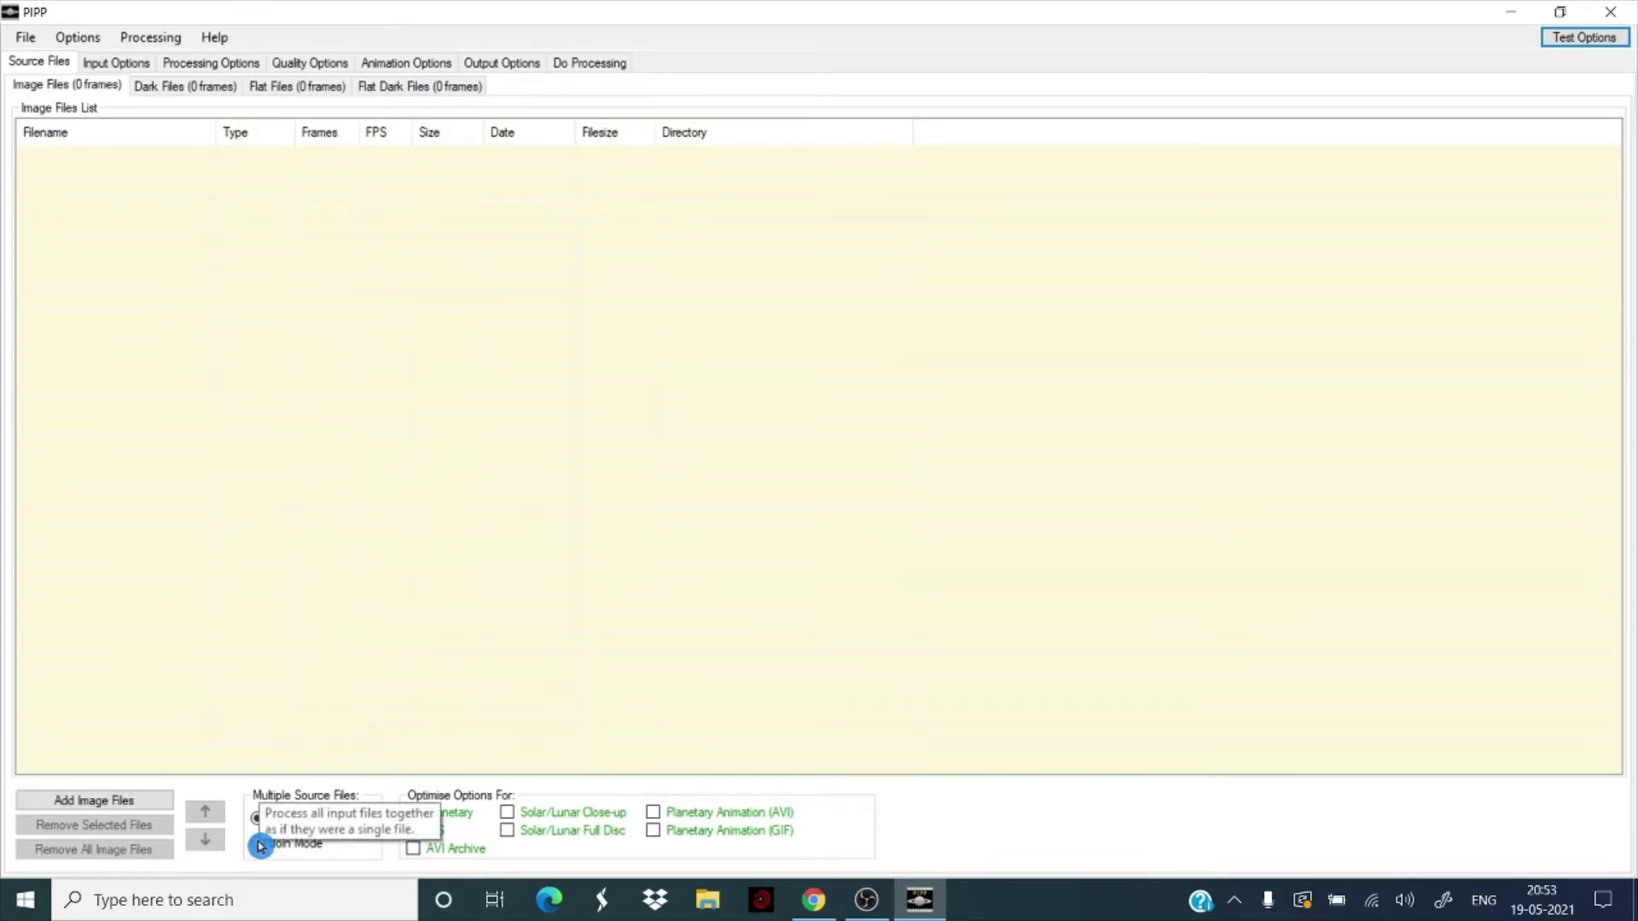
click(260, 844)
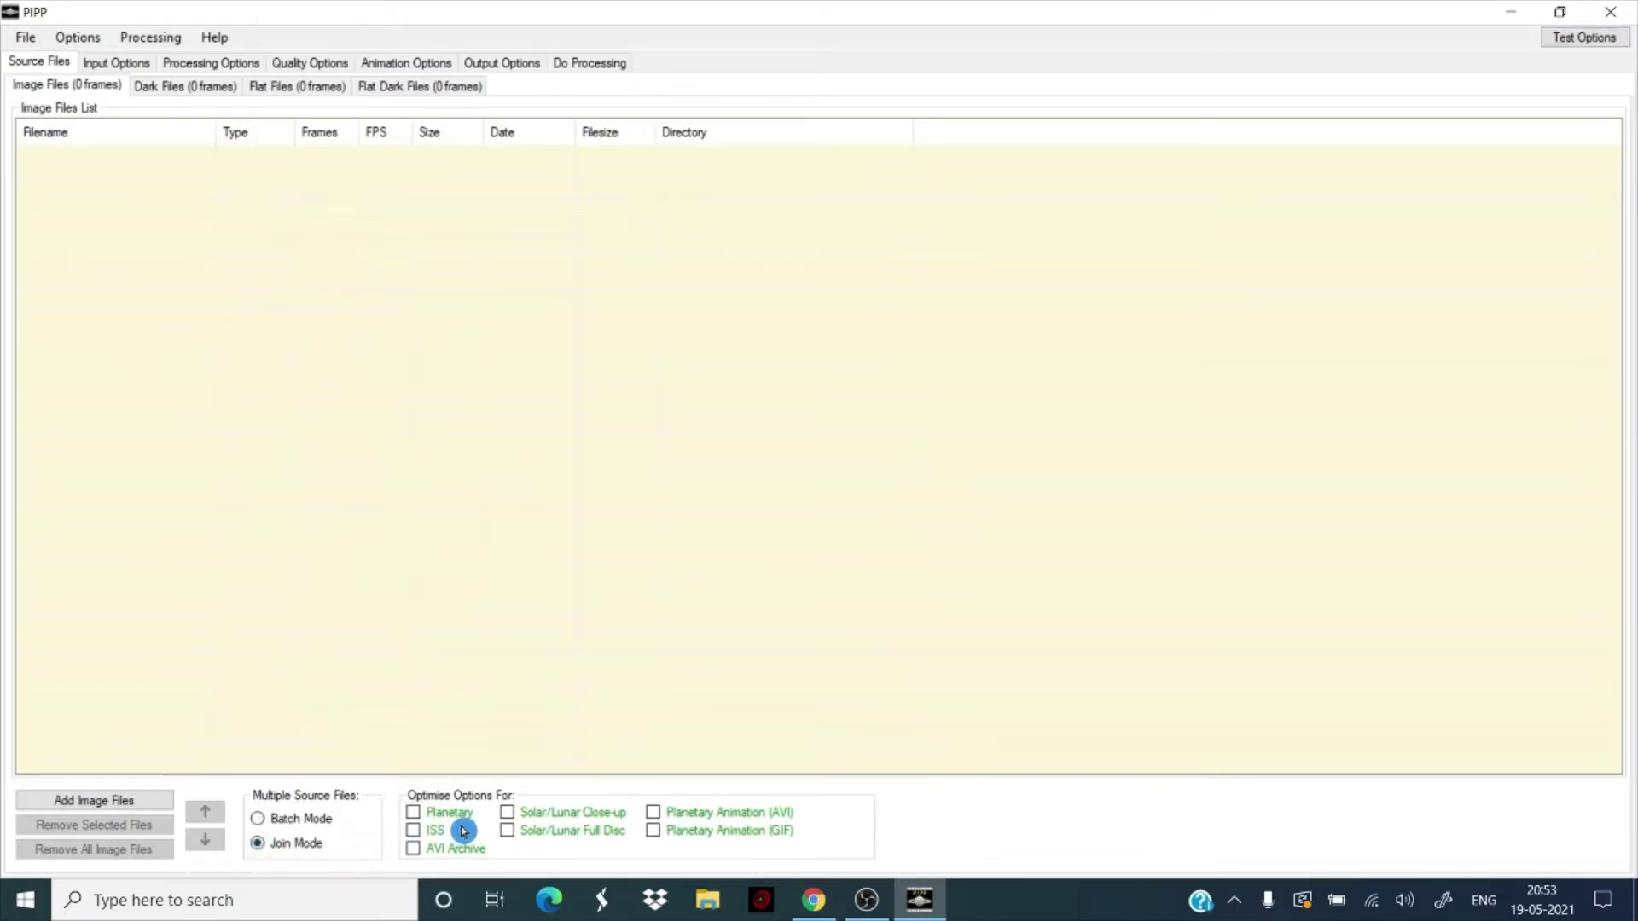
click(413, 814)
Step: Browse Add Source Files to Desktop > Smartphone Imaging > iPhoneXS Saturn
click(26, 38)
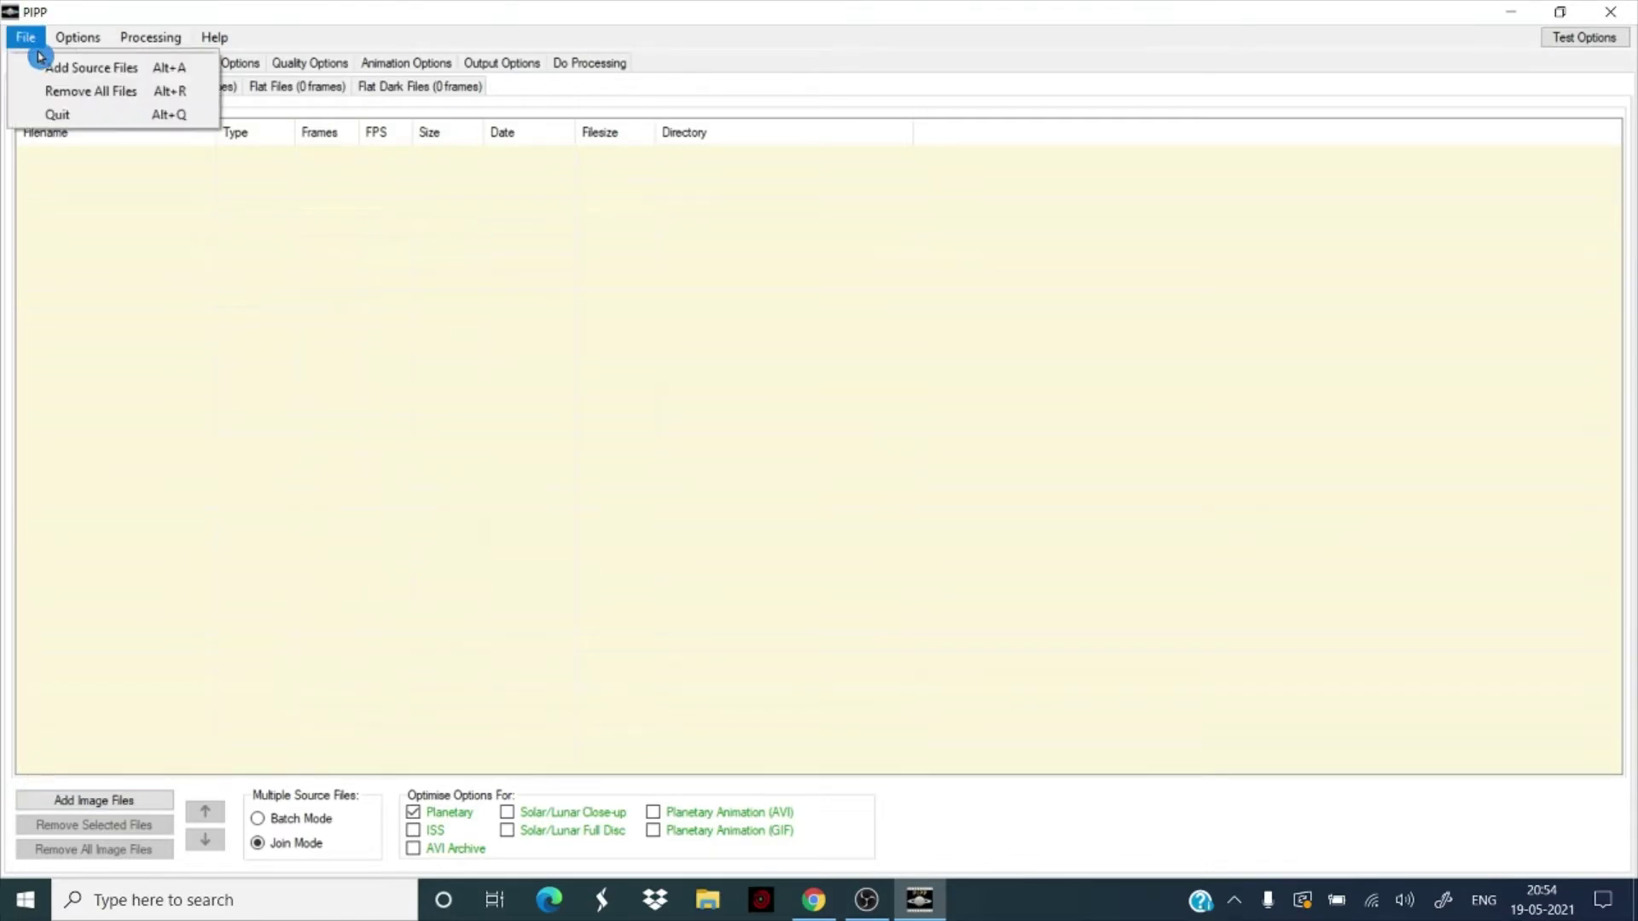
click(45, 67)
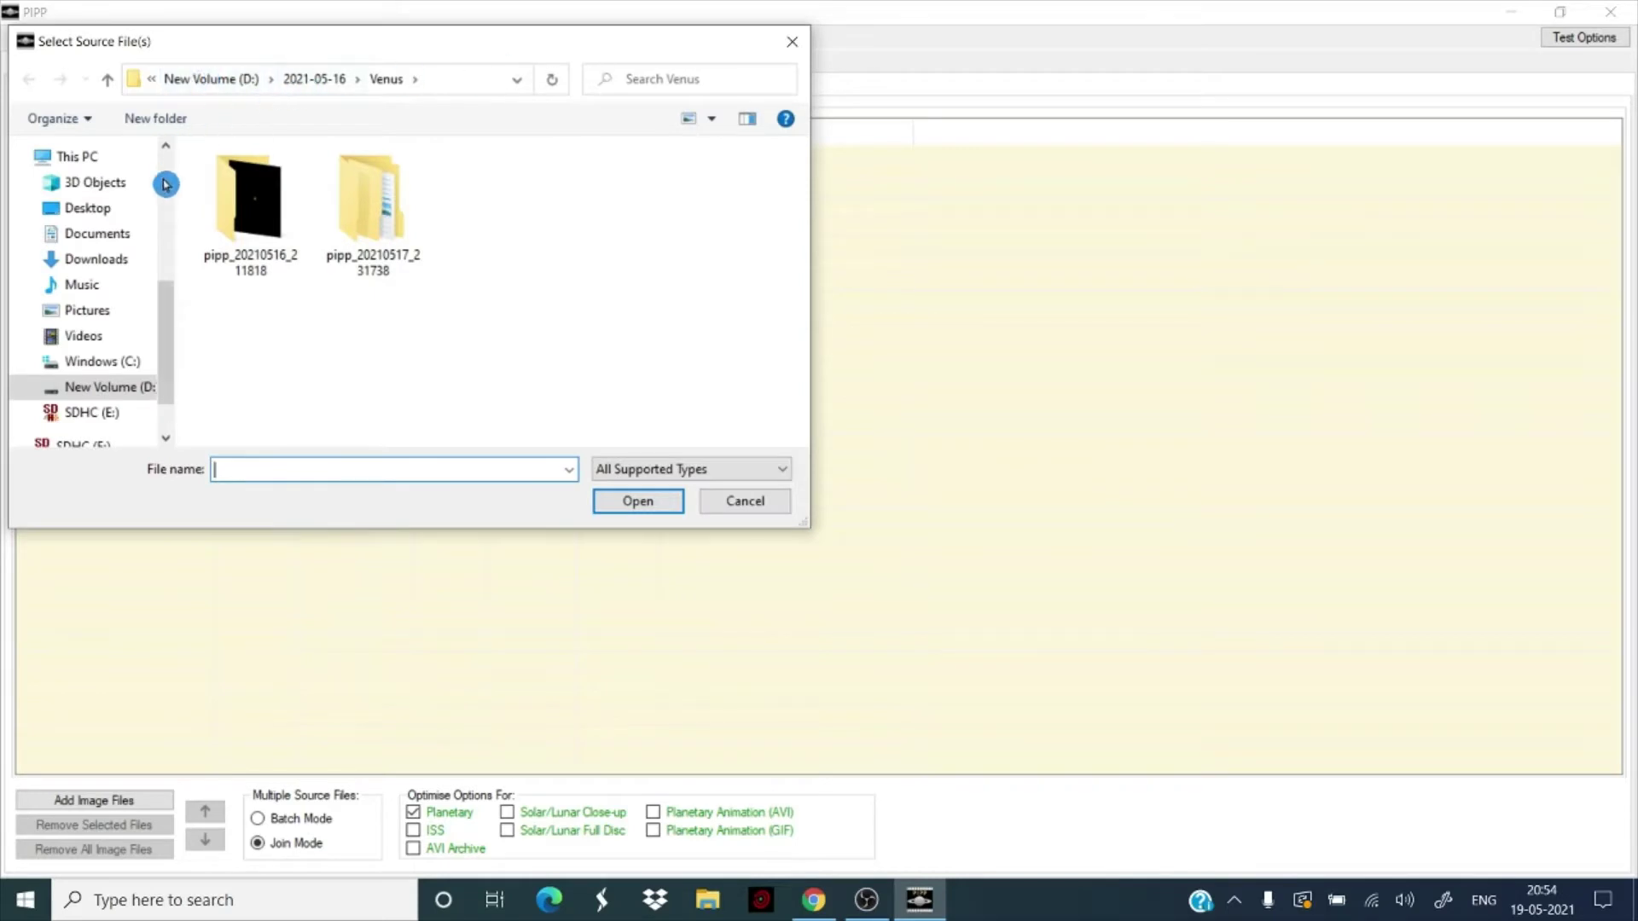
click(89, 208)
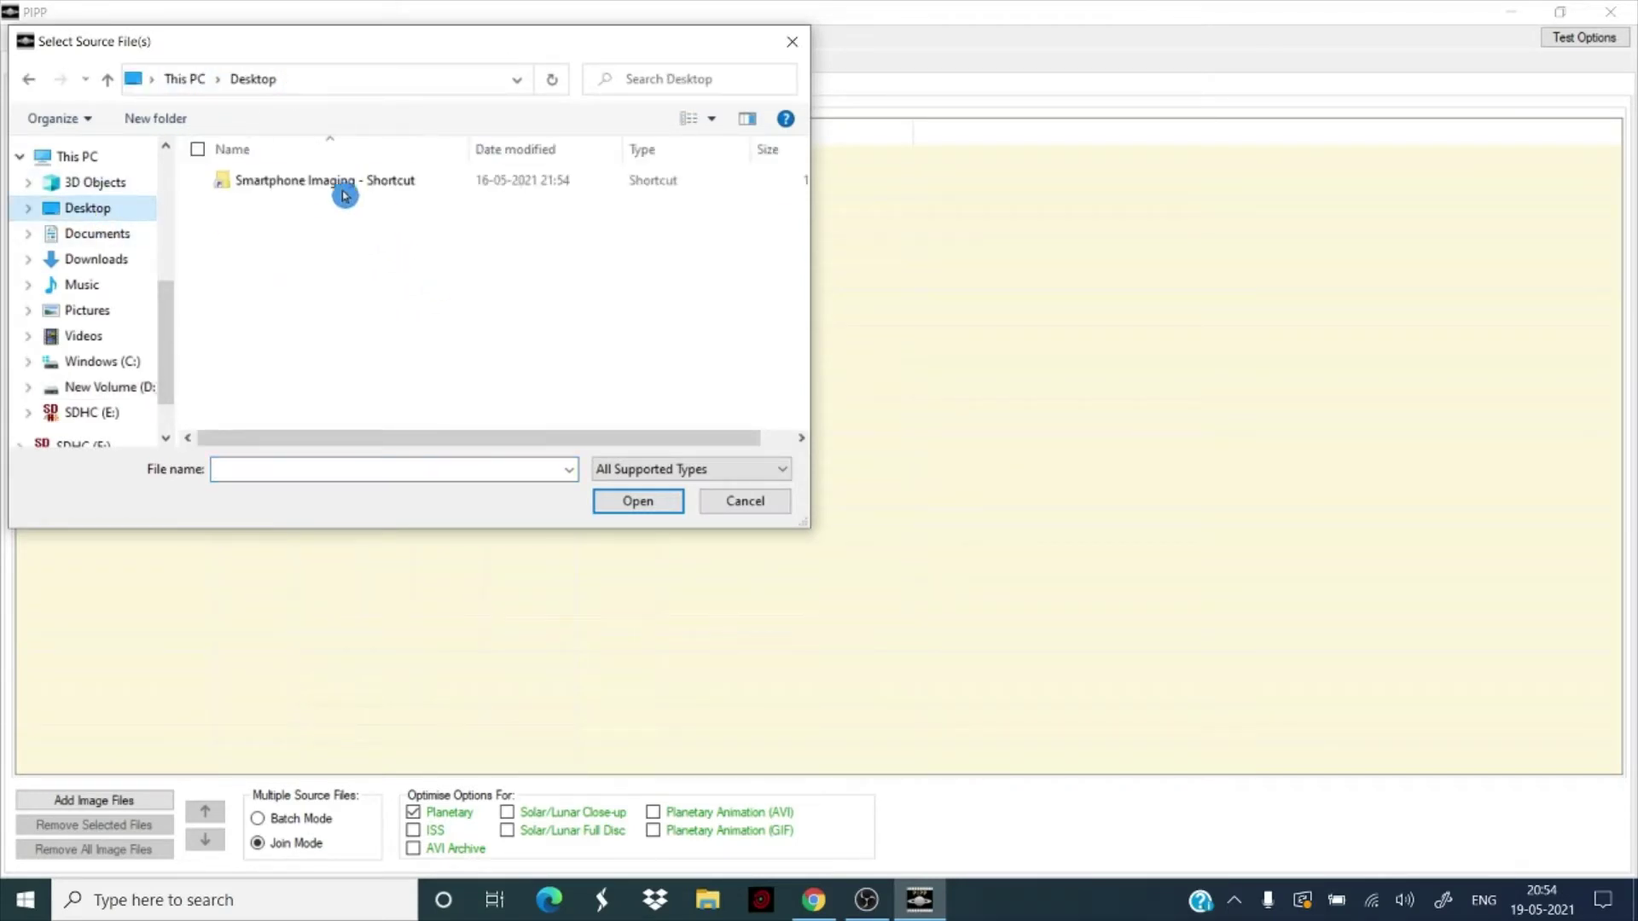
double_click(309, 181)
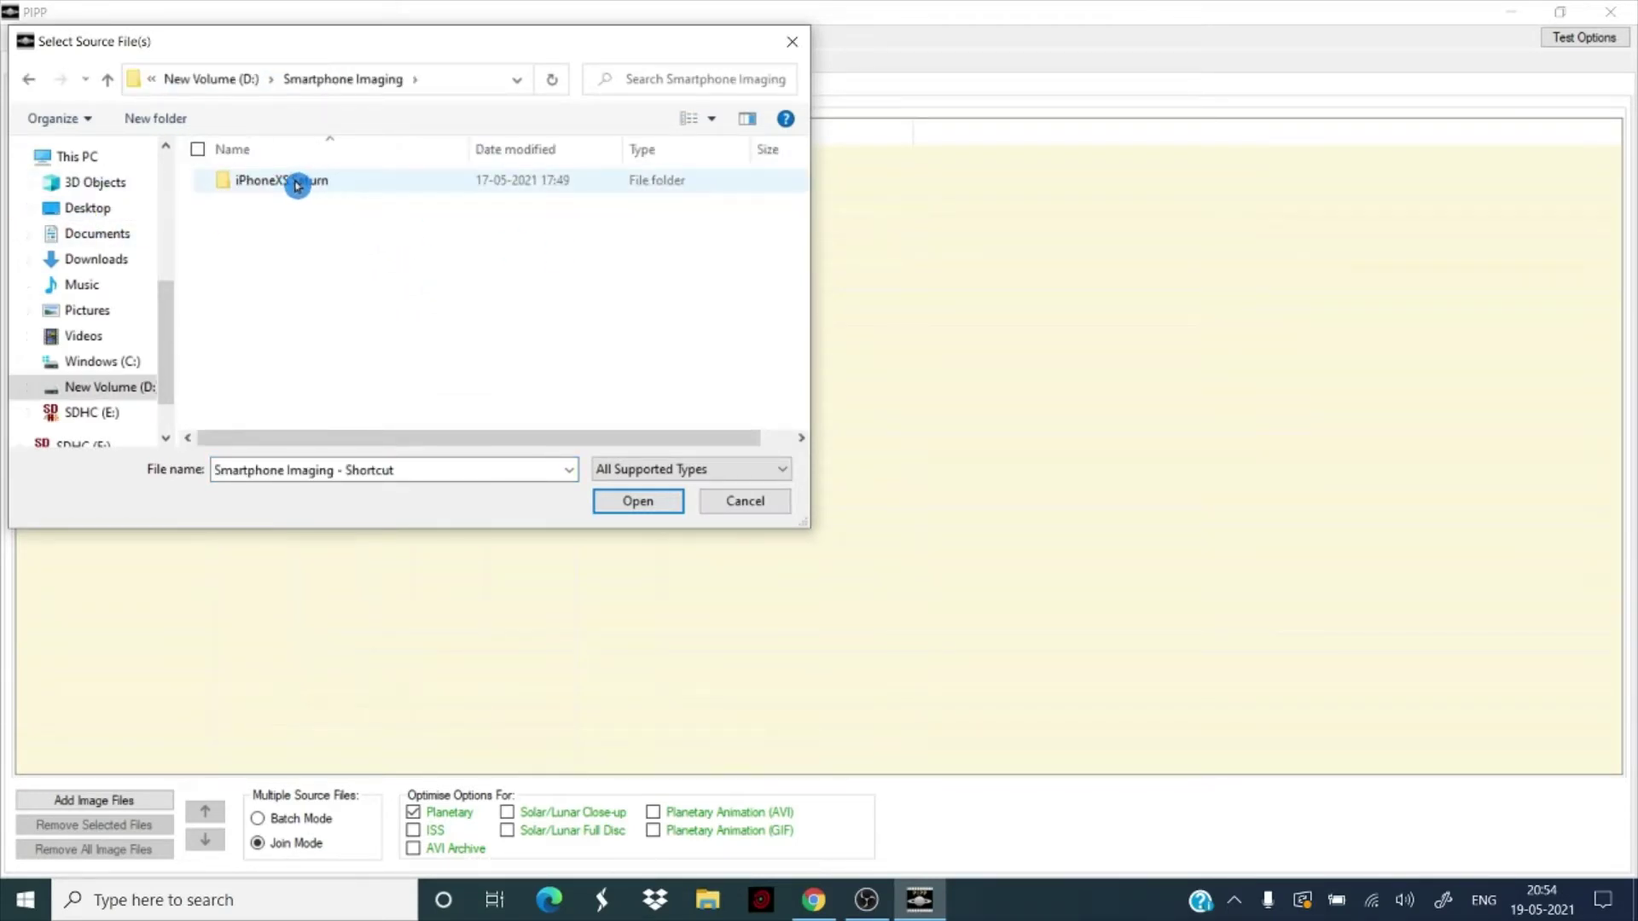
click(297, 185)
click(311, 187)
click(329, 216)
double_click(293, 181)
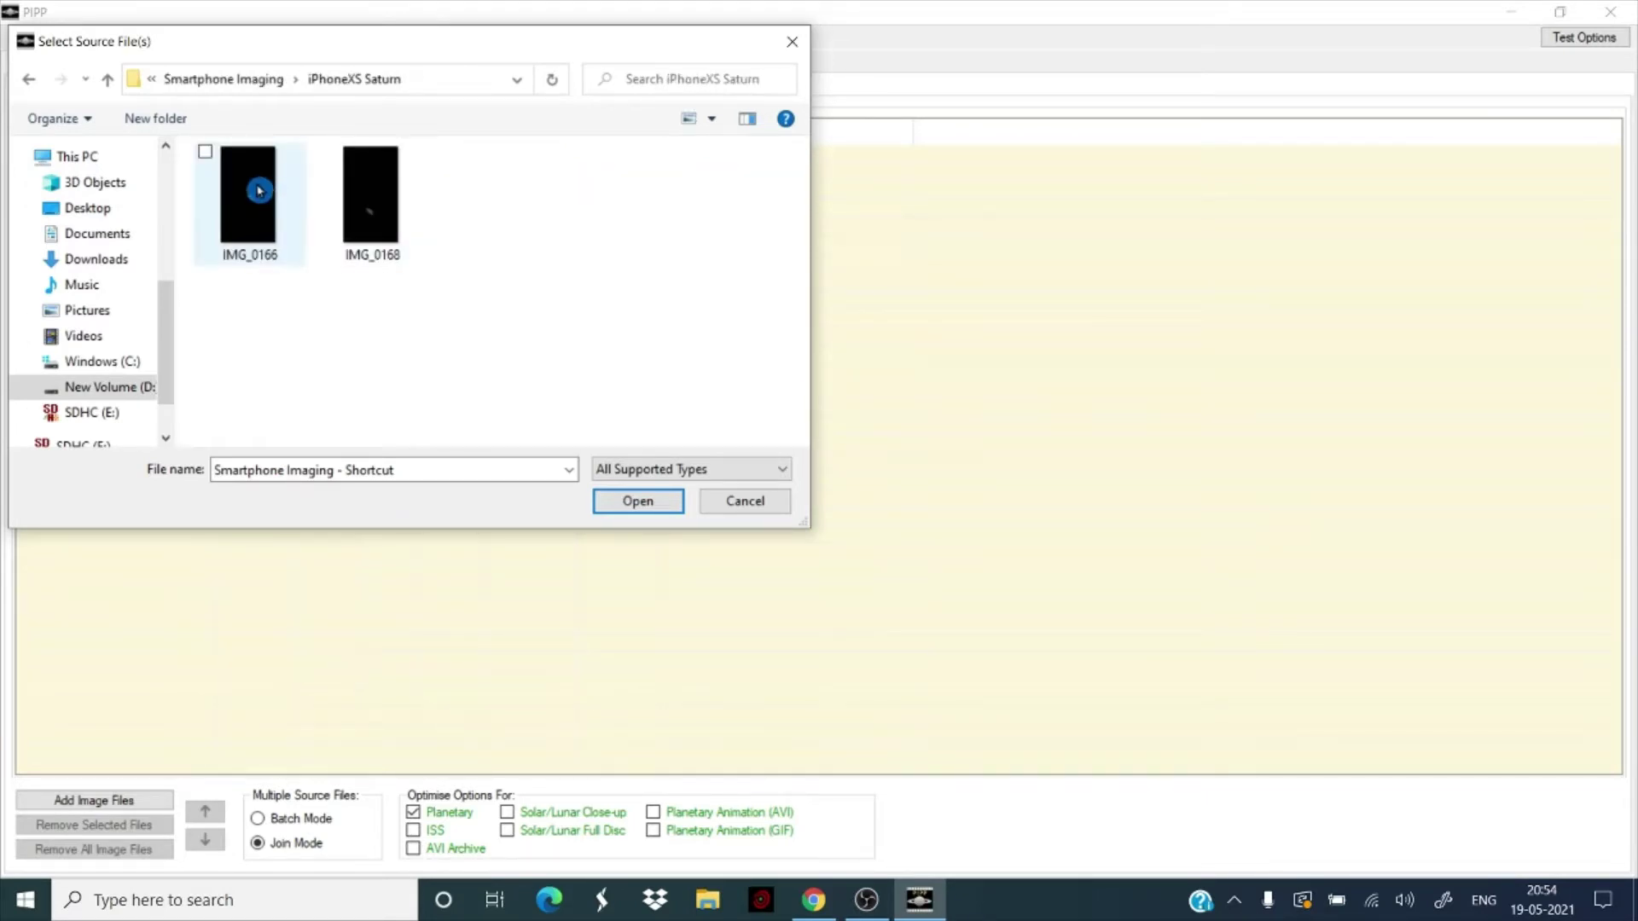
Step: Load IMG_0166.MOV and IMG_0168.MOV as sources and close the Output Frame preview
click(247, 192)
ctrl+click(366, 214)
click(635, 501)
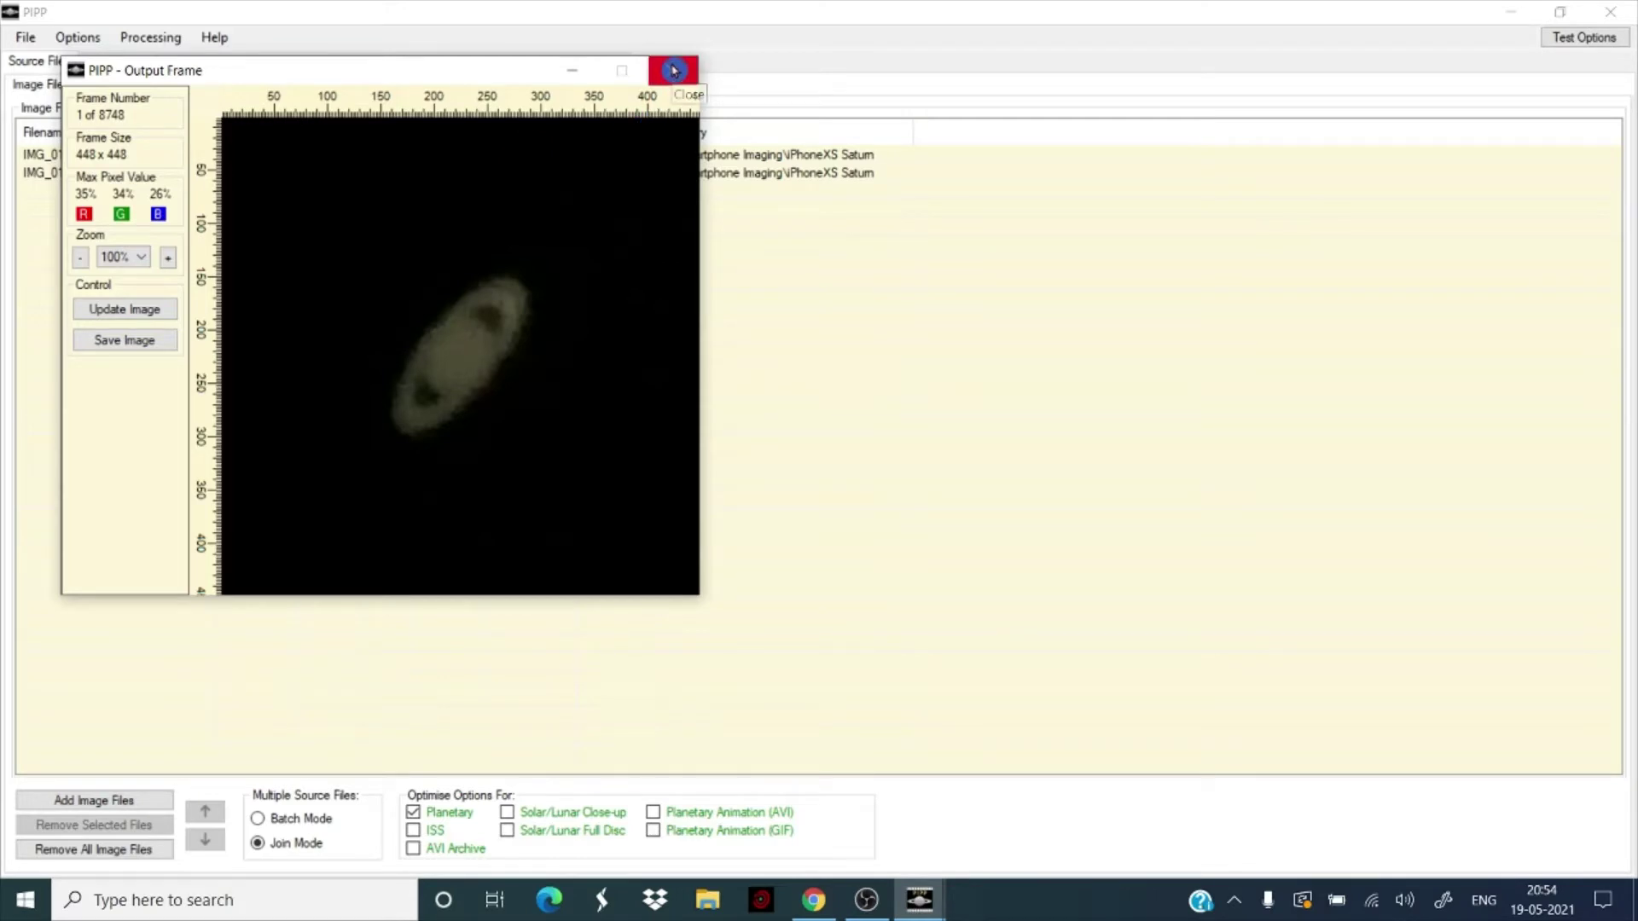
click(674, 70)
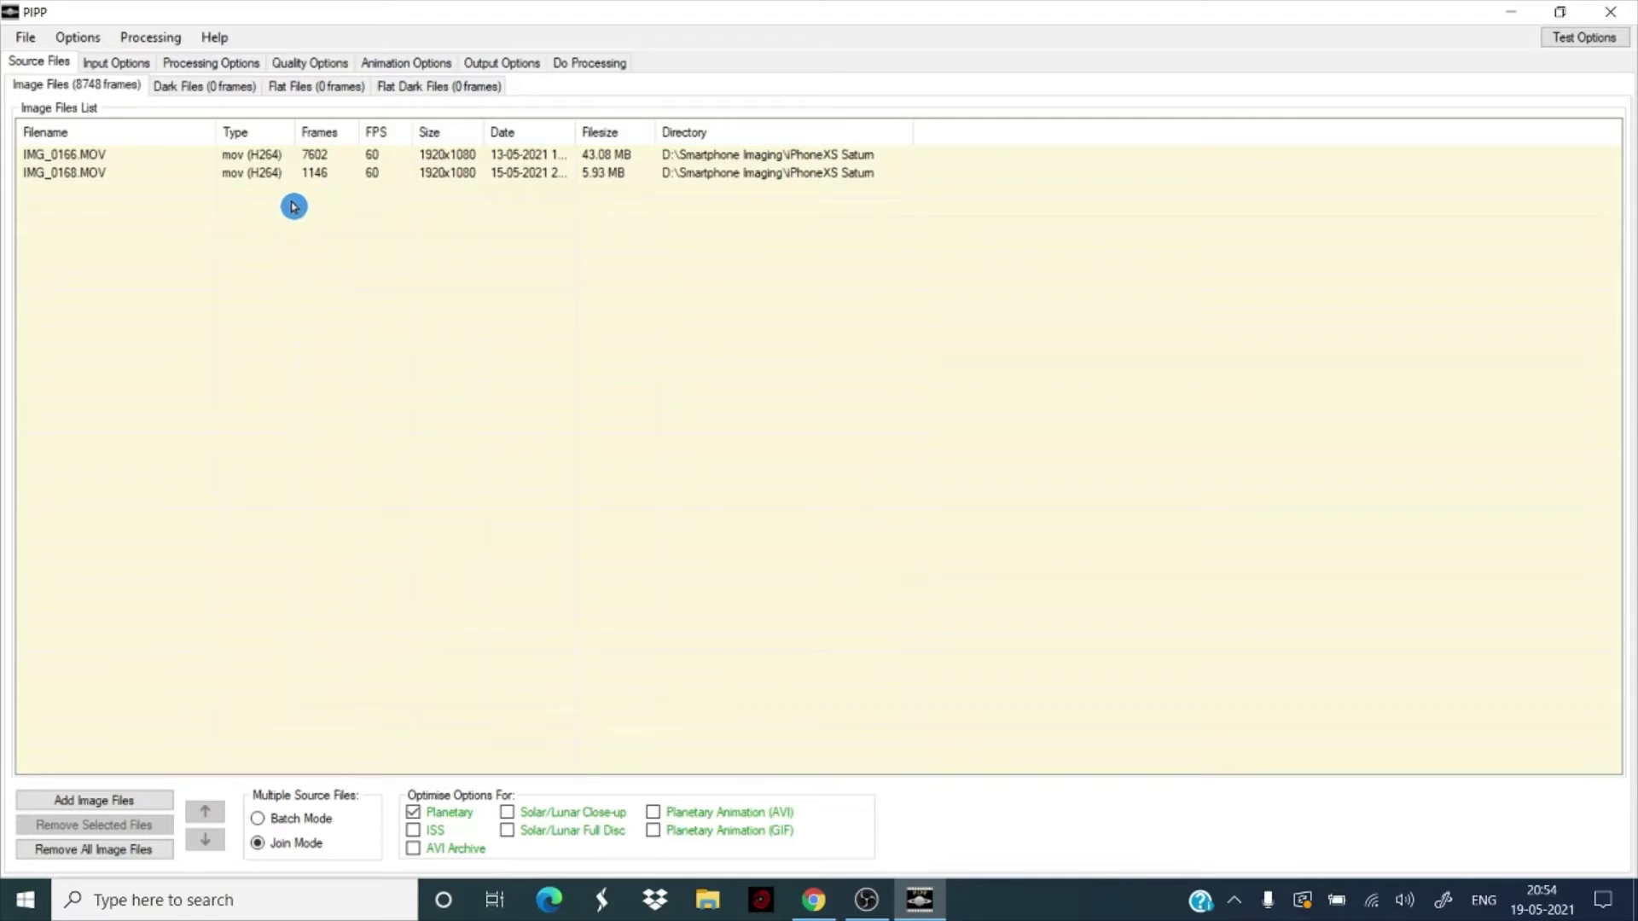
Step: Test Saturn detection at the default object detection threshold of 8, then close the preview
click(125, 64)
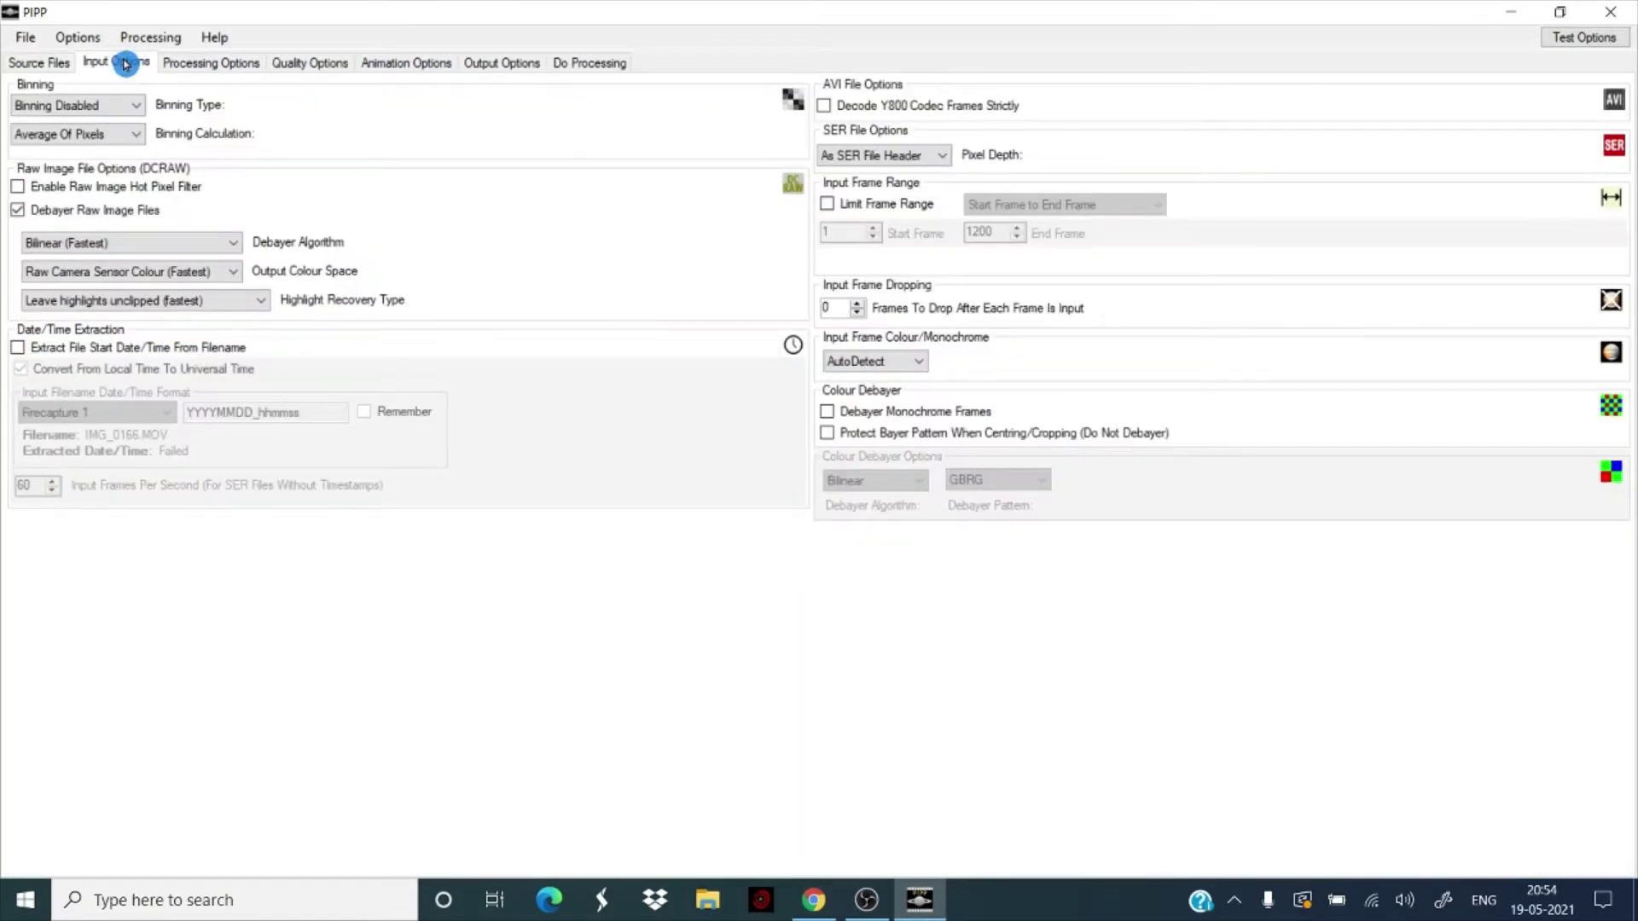
click(191, 63)
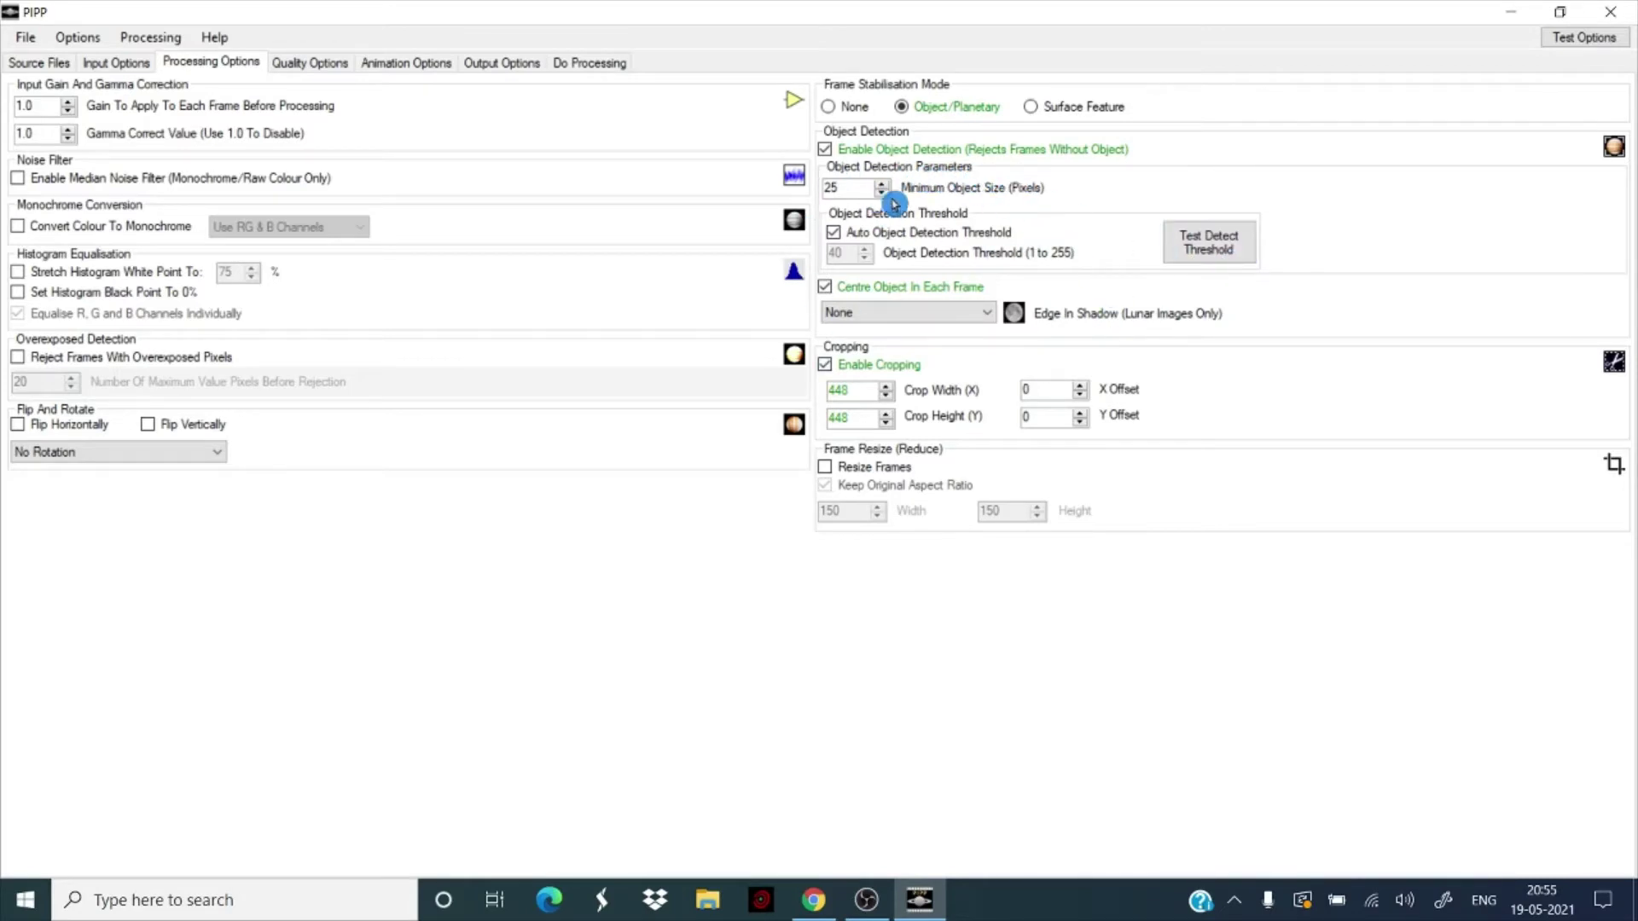
mouse_move(889, 291)
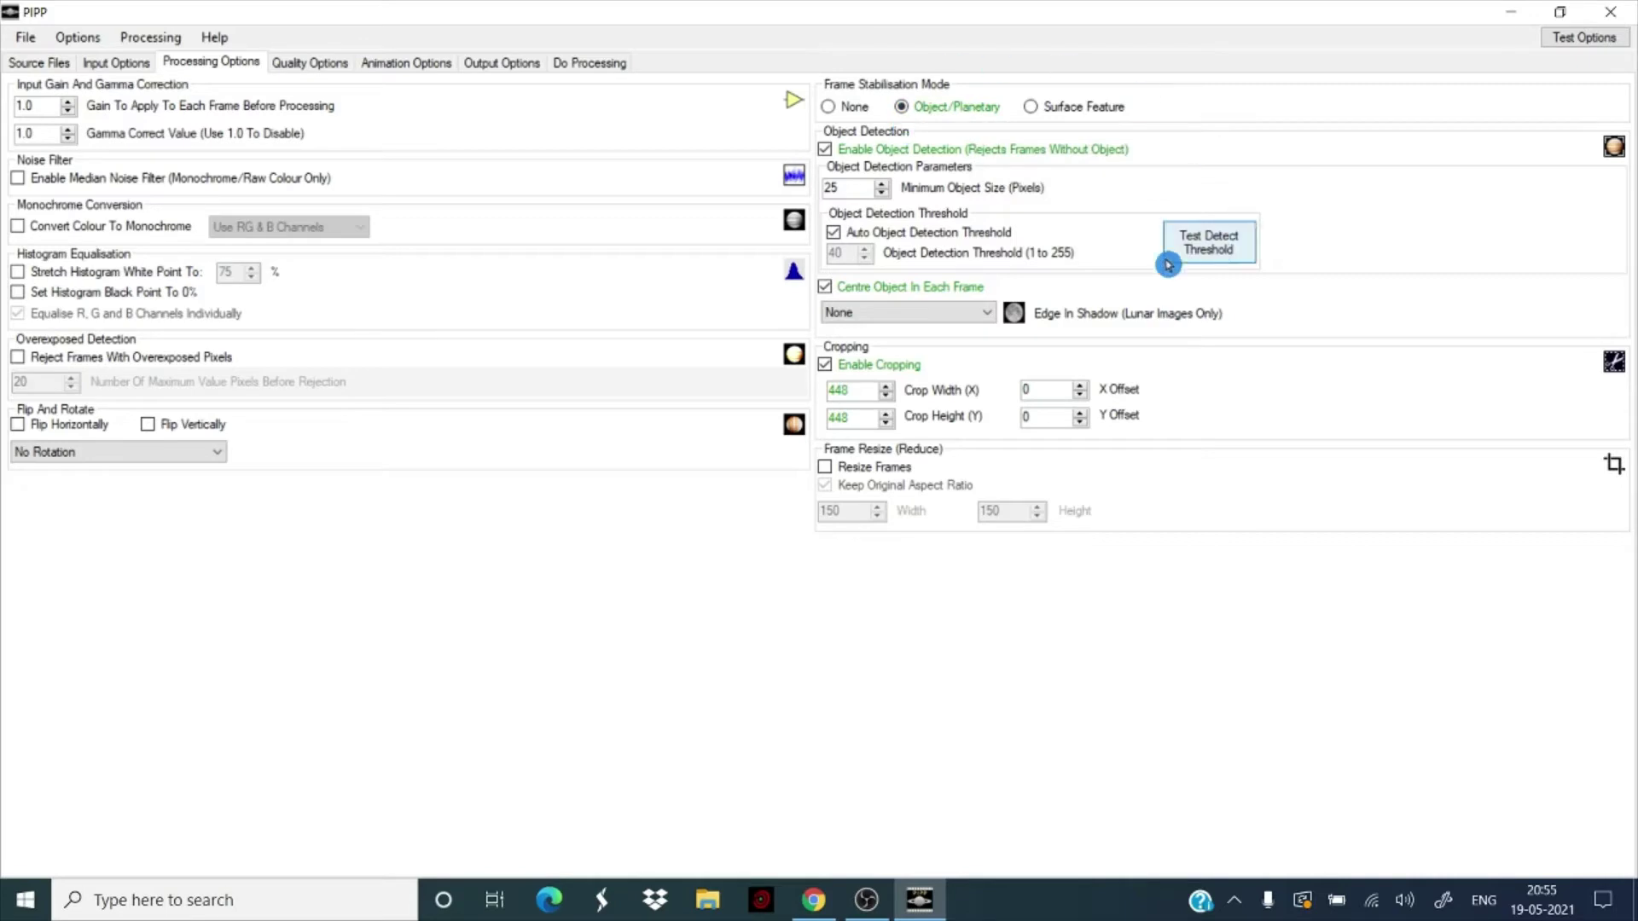
click(1211, 241)
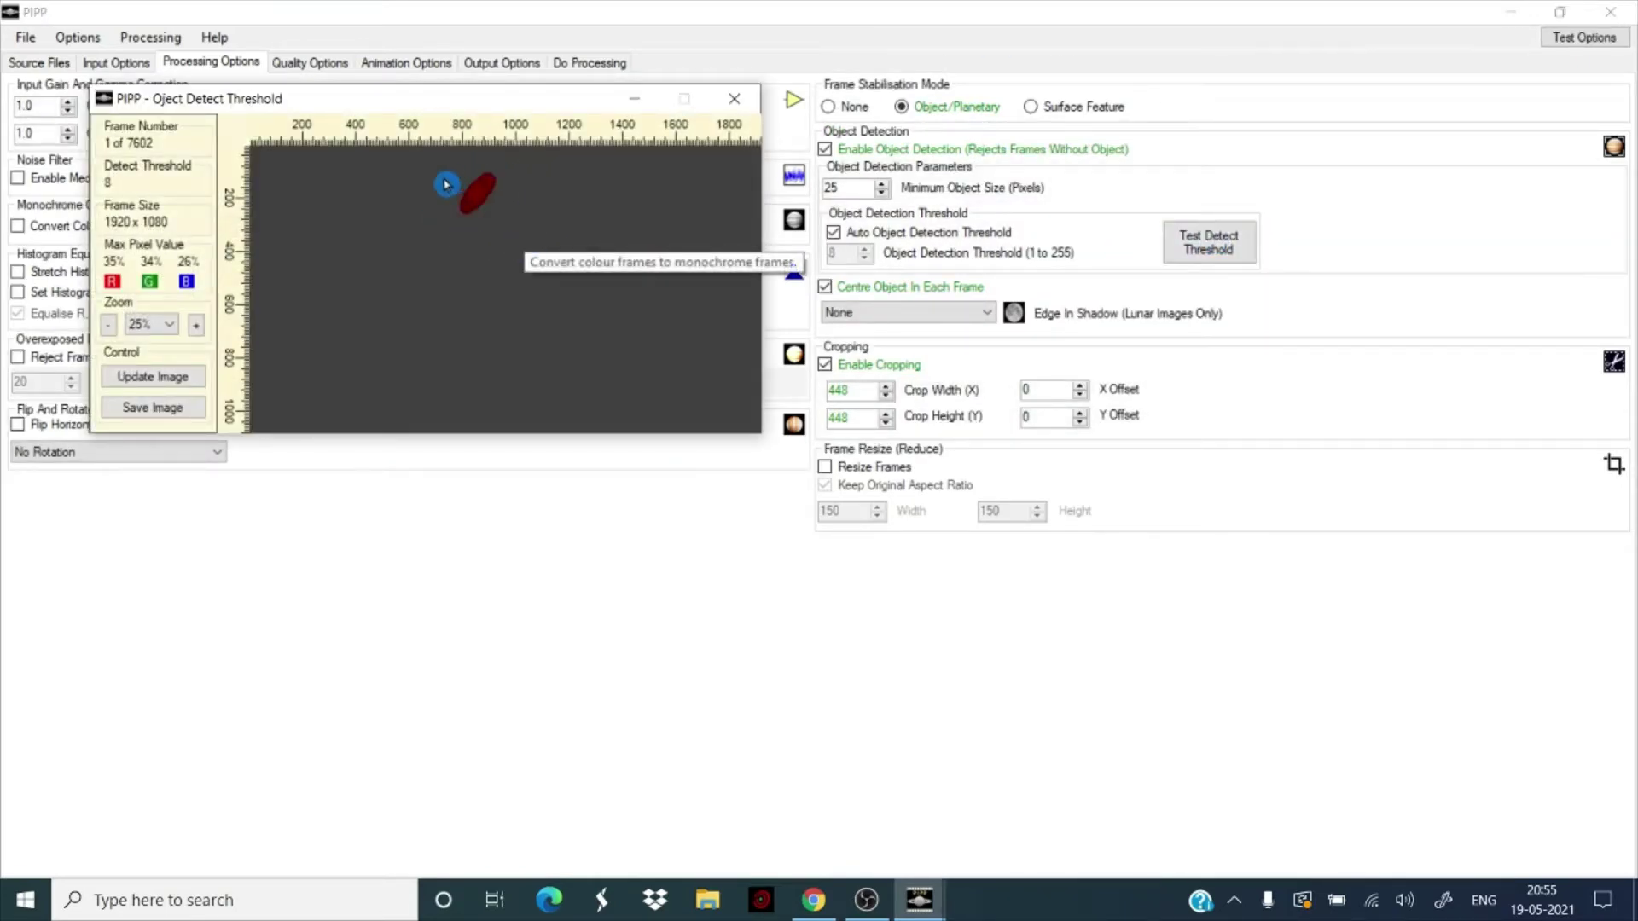
click(733, 100)
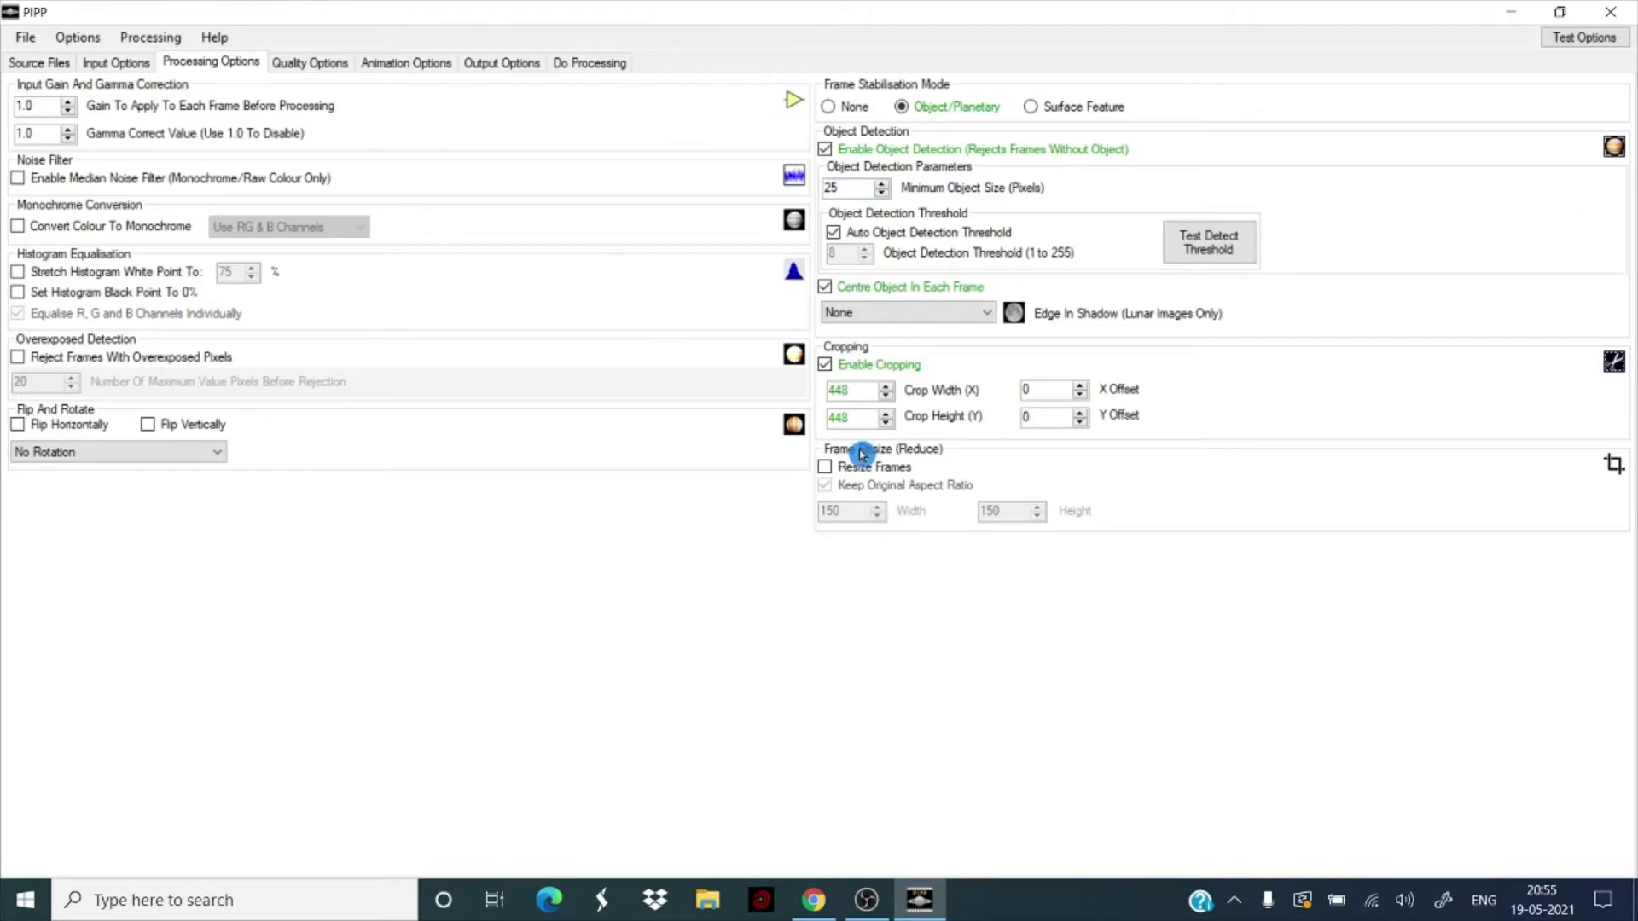
Step: Review Quality, Animation and Output (uncompressed AVI) options, then show the Do Processing page
click(302, 65)
click(404, 66)
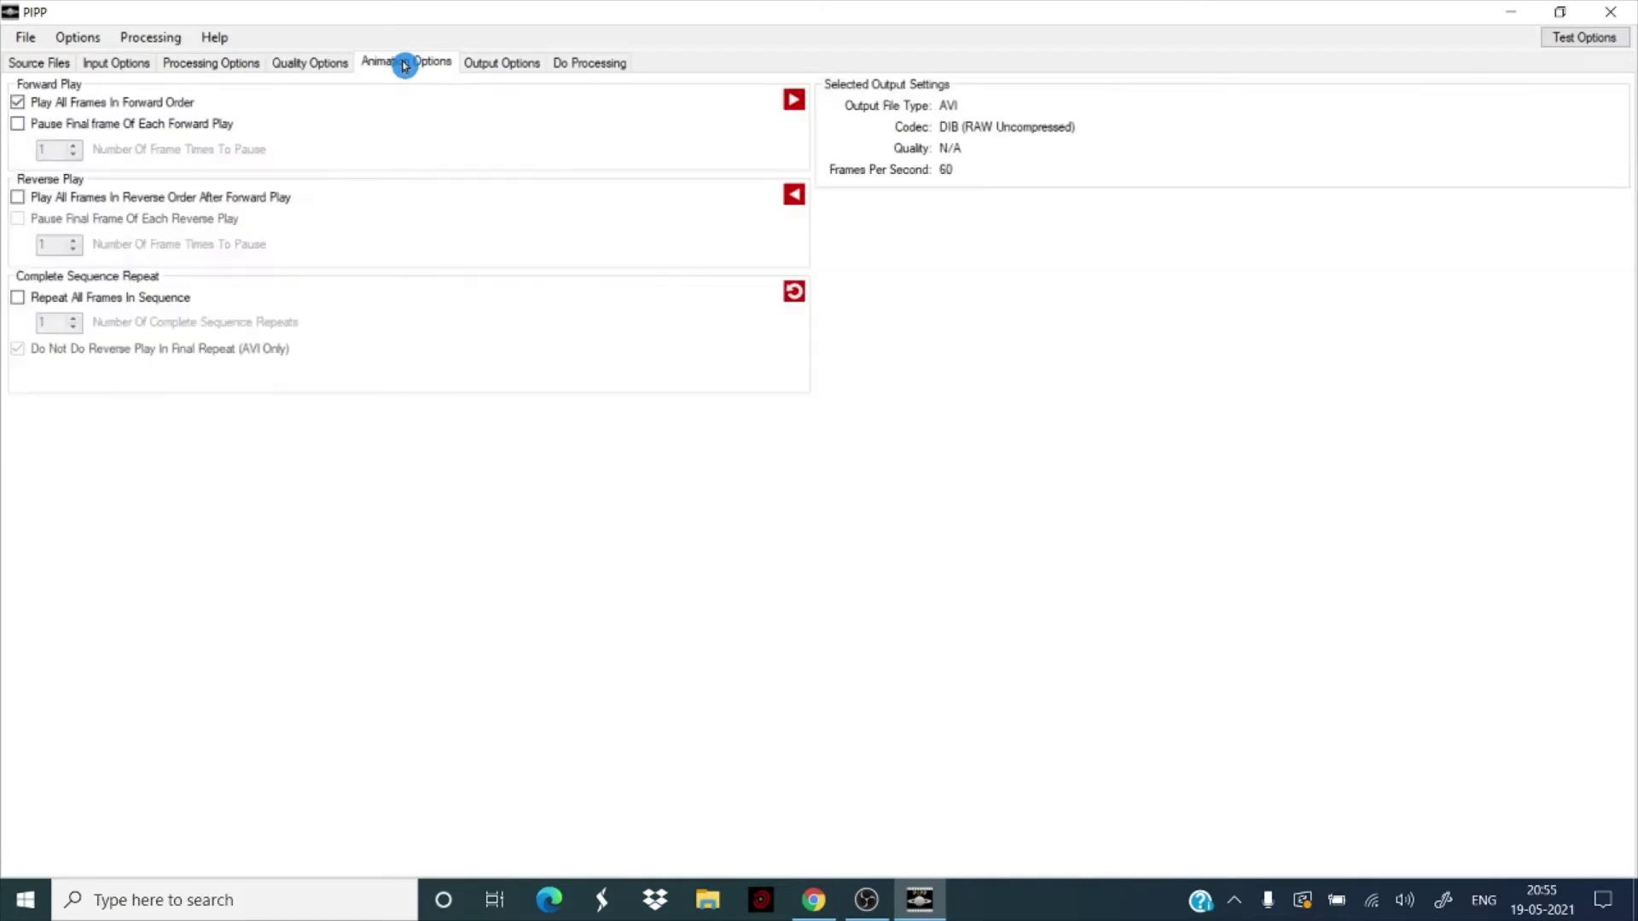
click(490, 66)
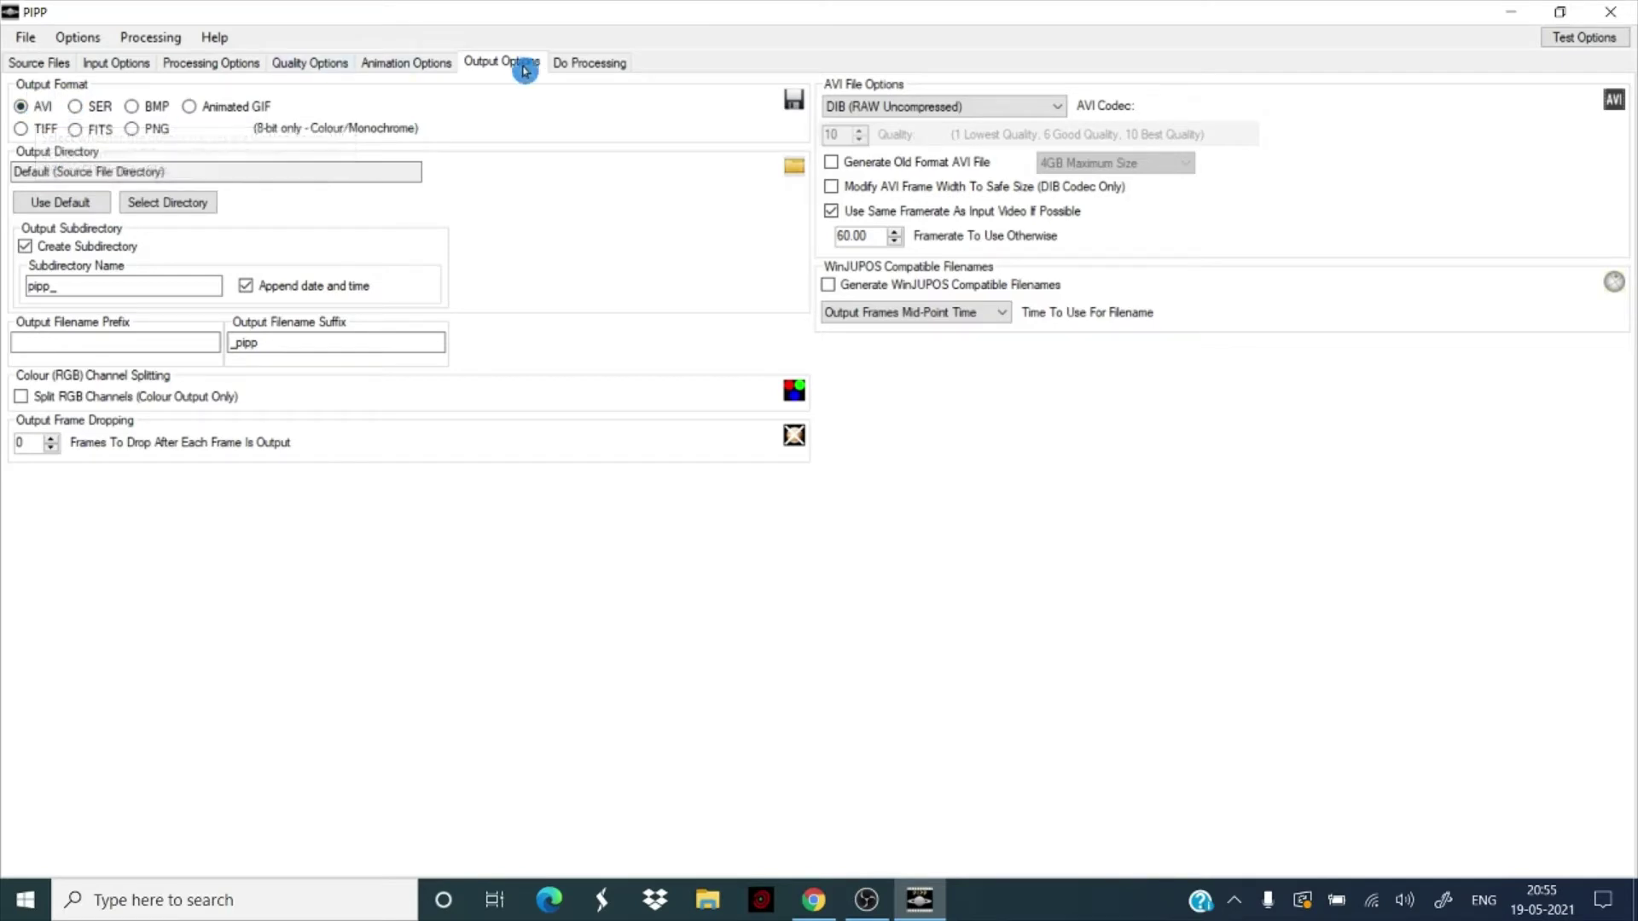
click(581, 64)
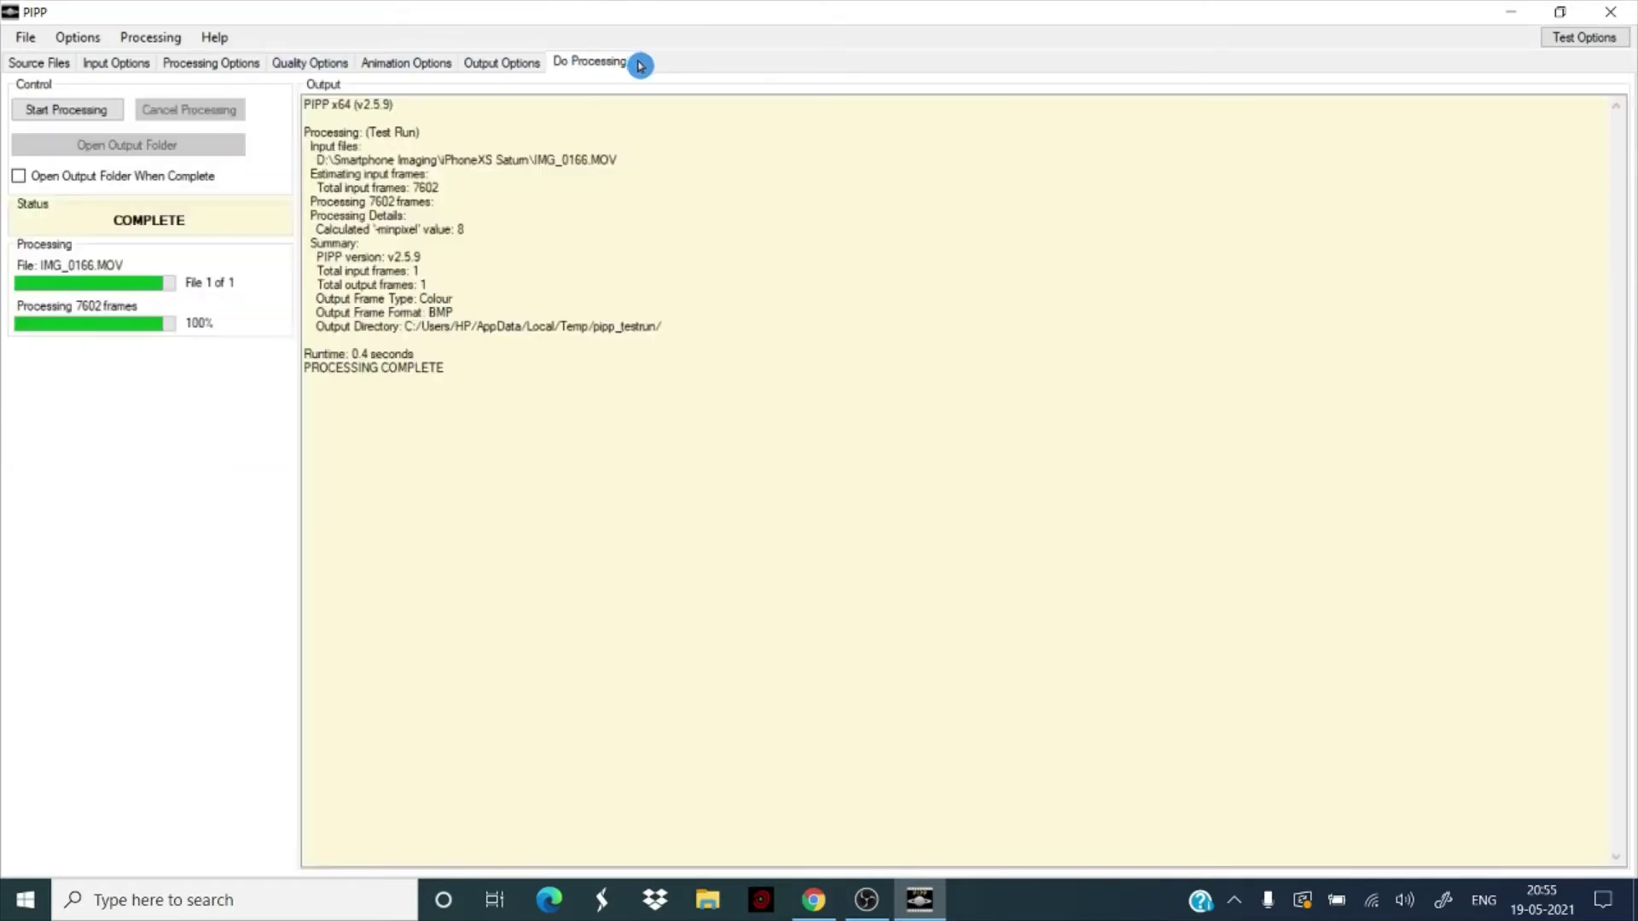
Step: Start processing to join both Saturn videos into 8012 centred AVI frames
click(82, 112)
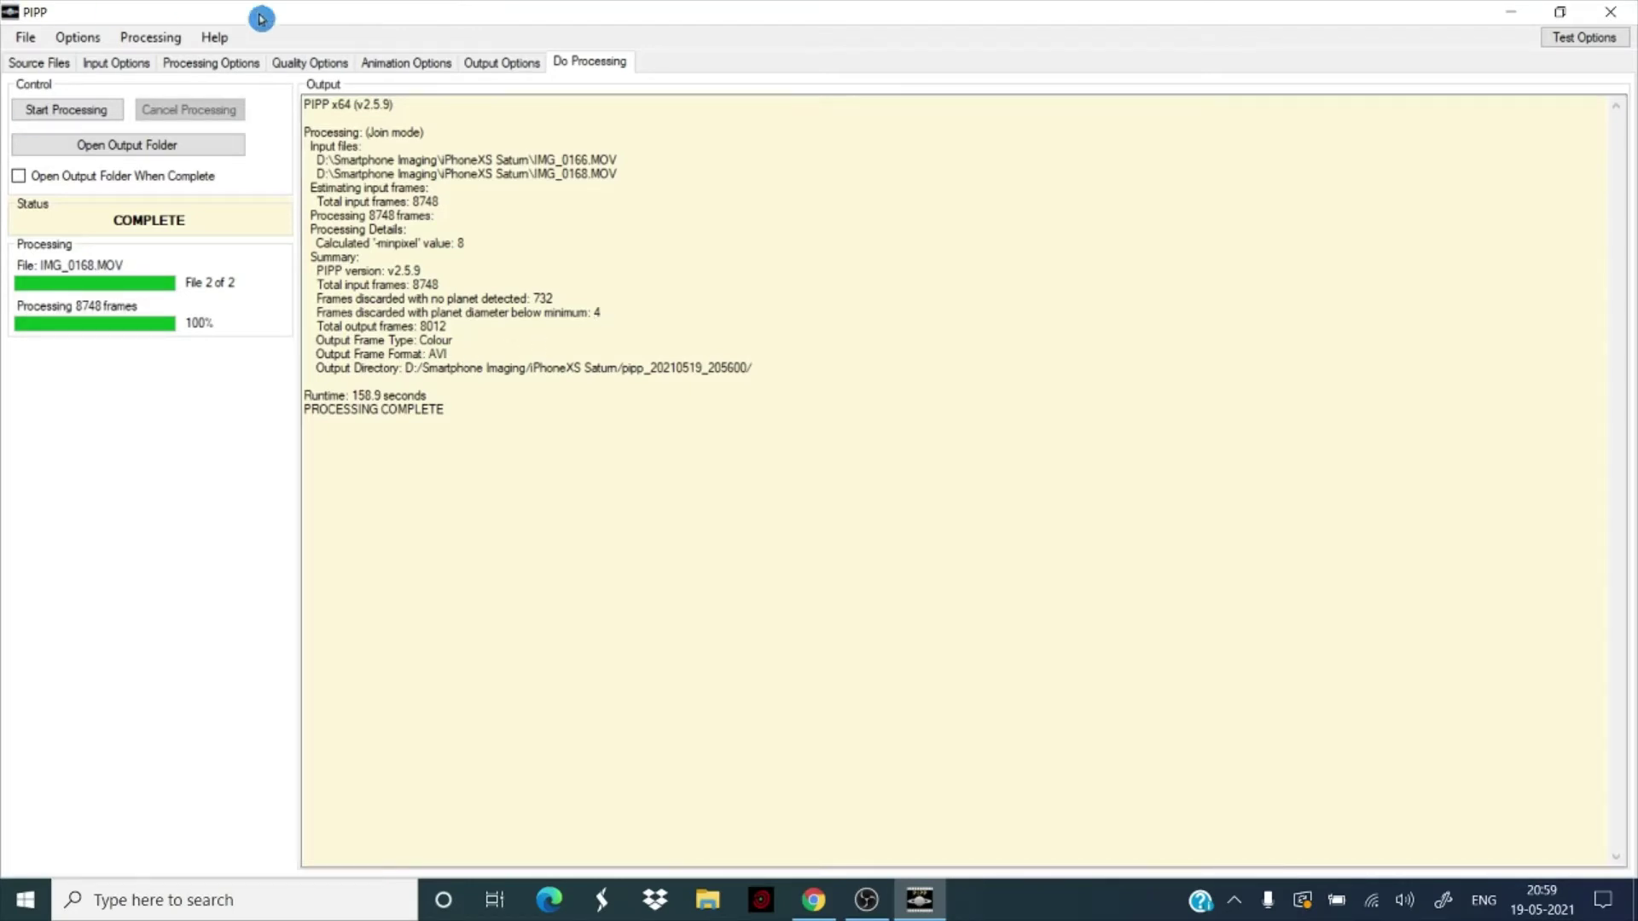
Step: Close PIPP and launch AutoStakkert! 3.1.4 from its desktop shortcut
click(1612, 10)
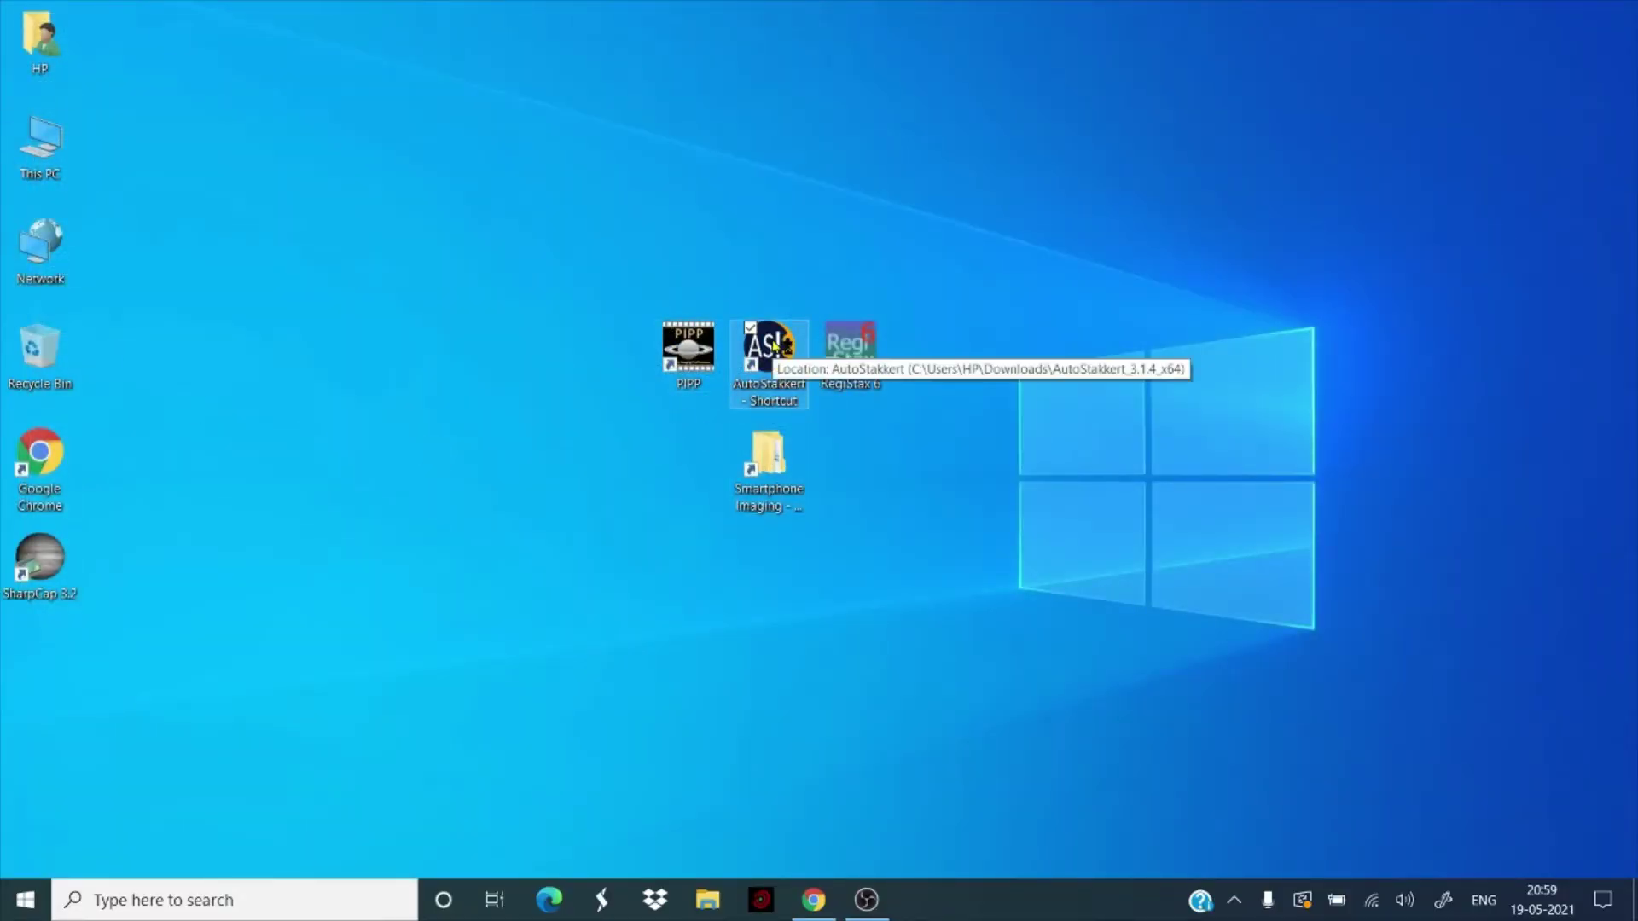
double_click(772, 346)
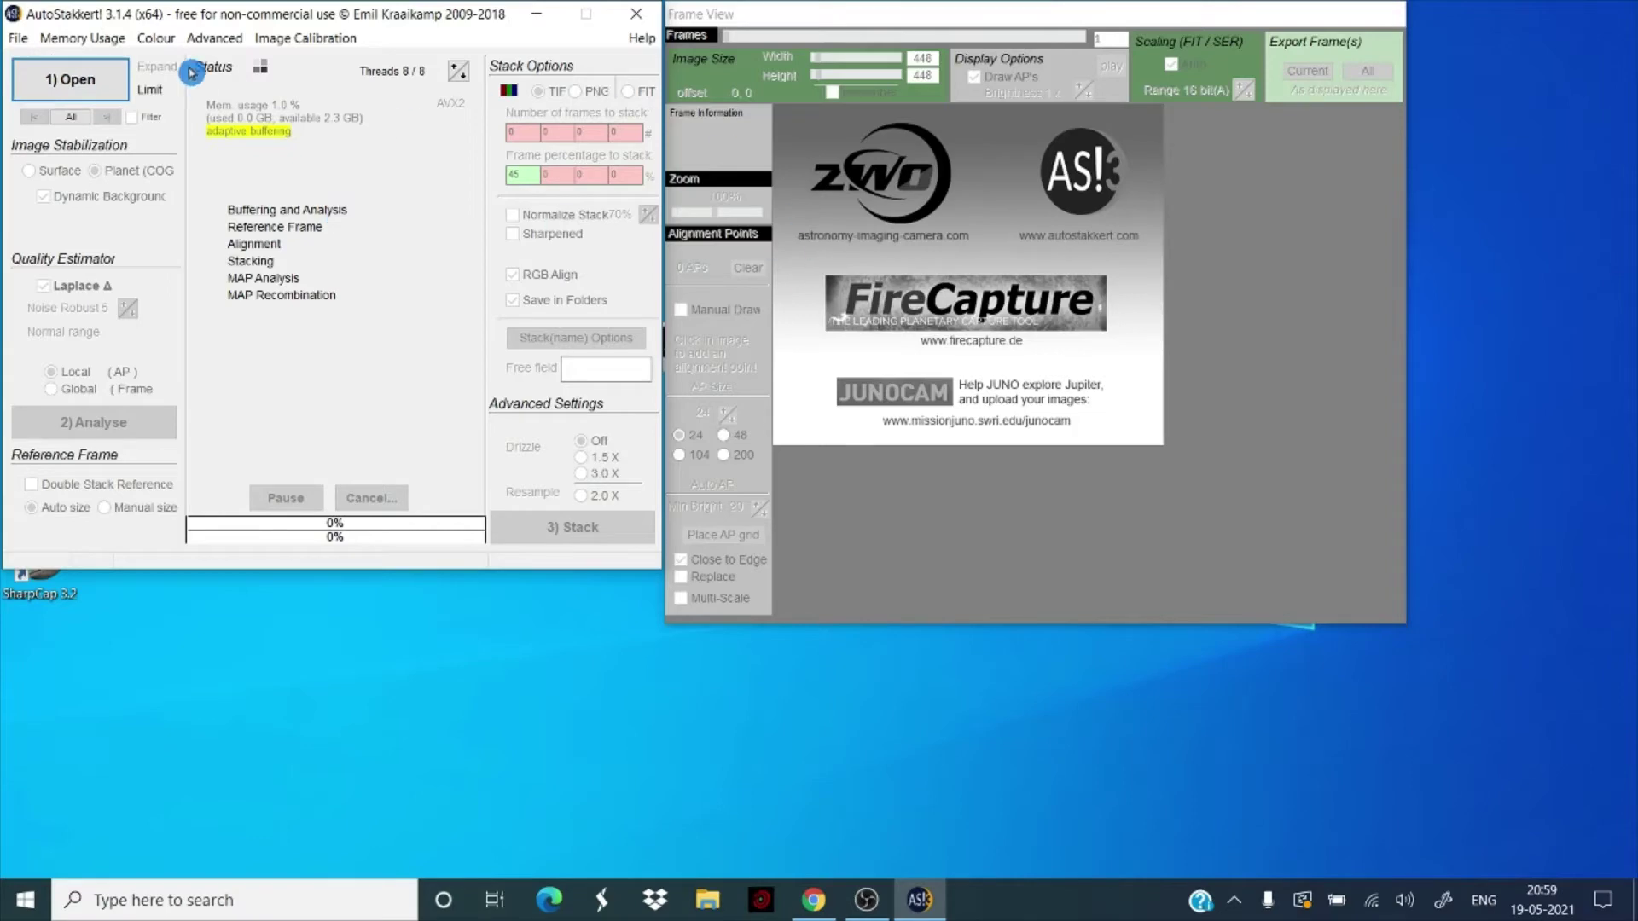
Step: Load IMG_0166_pipp.avi from the iPhoneXS Saturn pipp_20210519_205600 folder
click(60, 78)
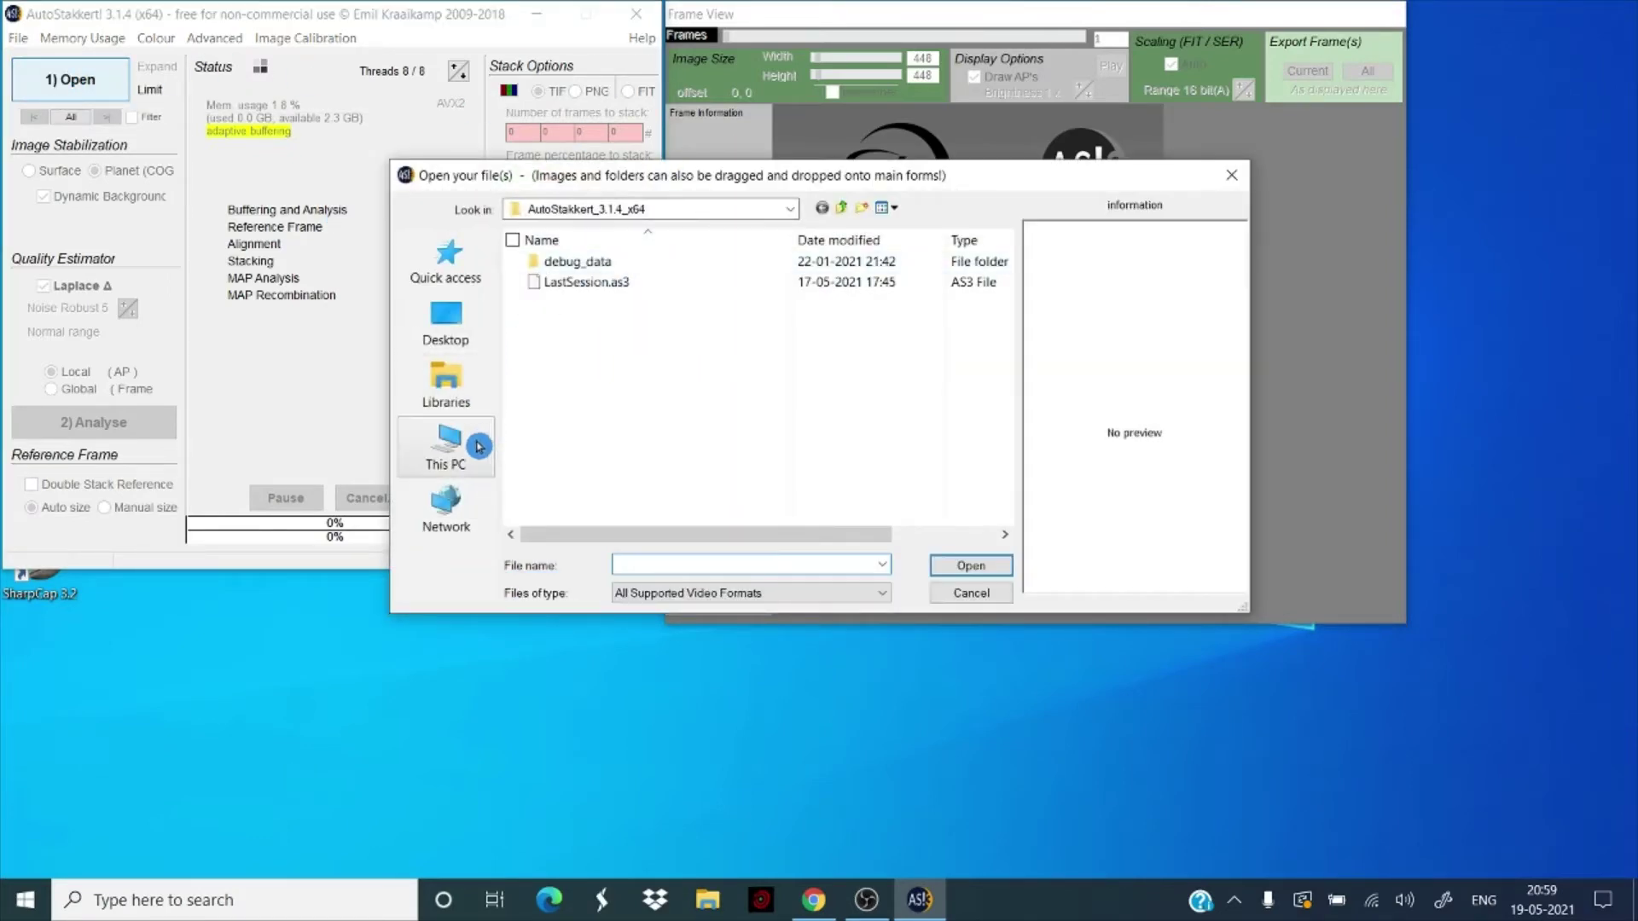
click(445, 331)
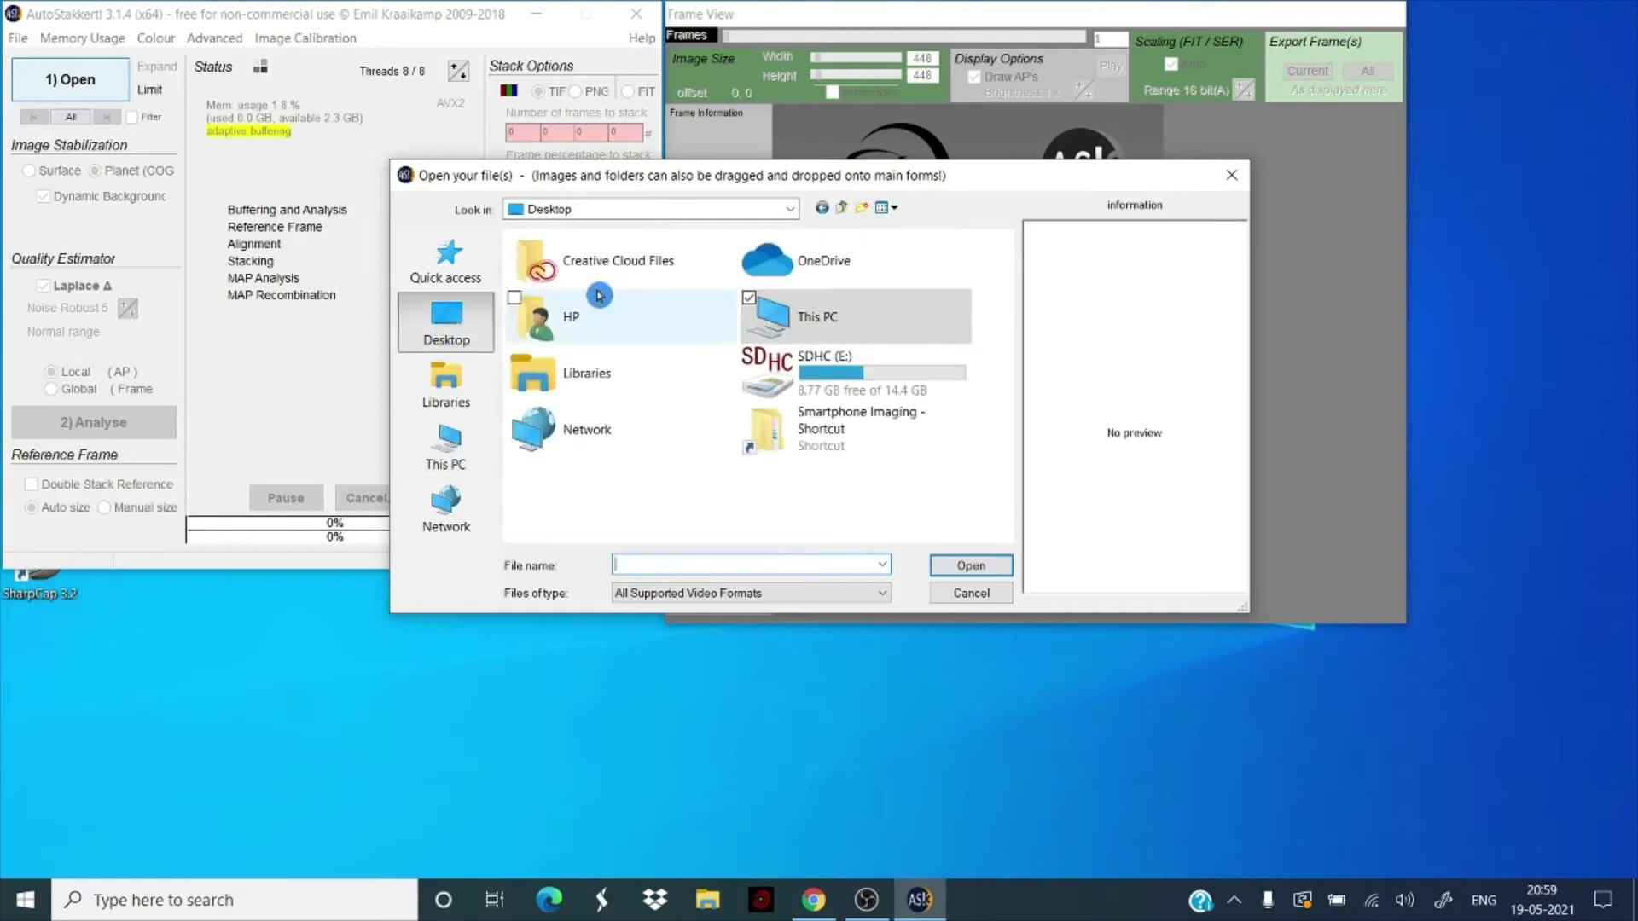
double_click(819, 428)
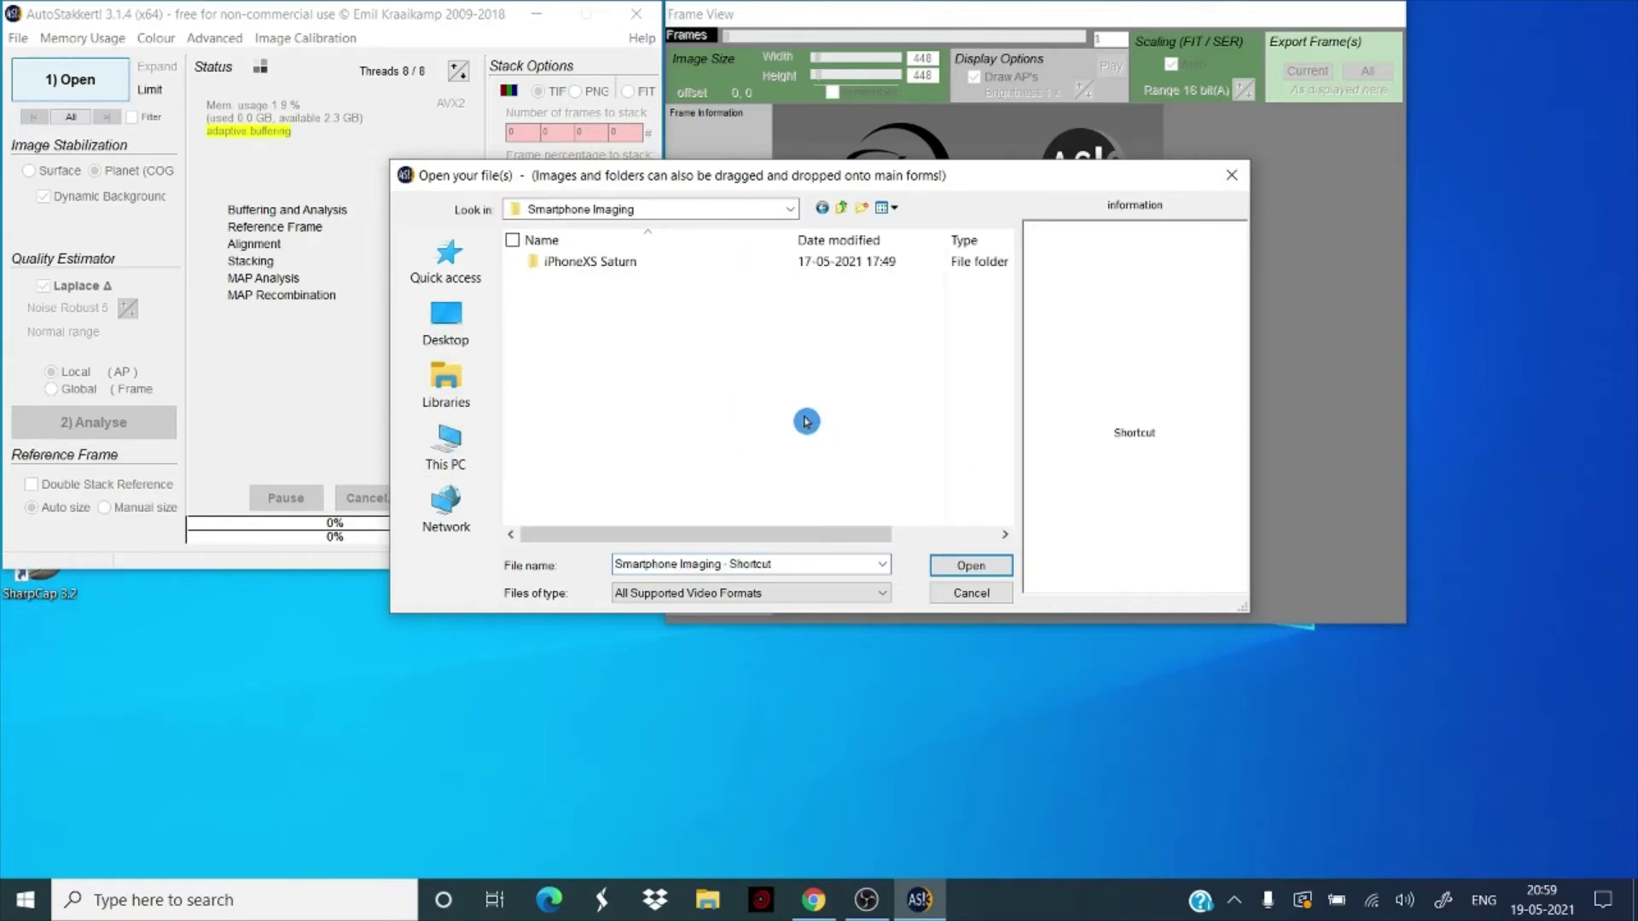
double_click(596, 264)
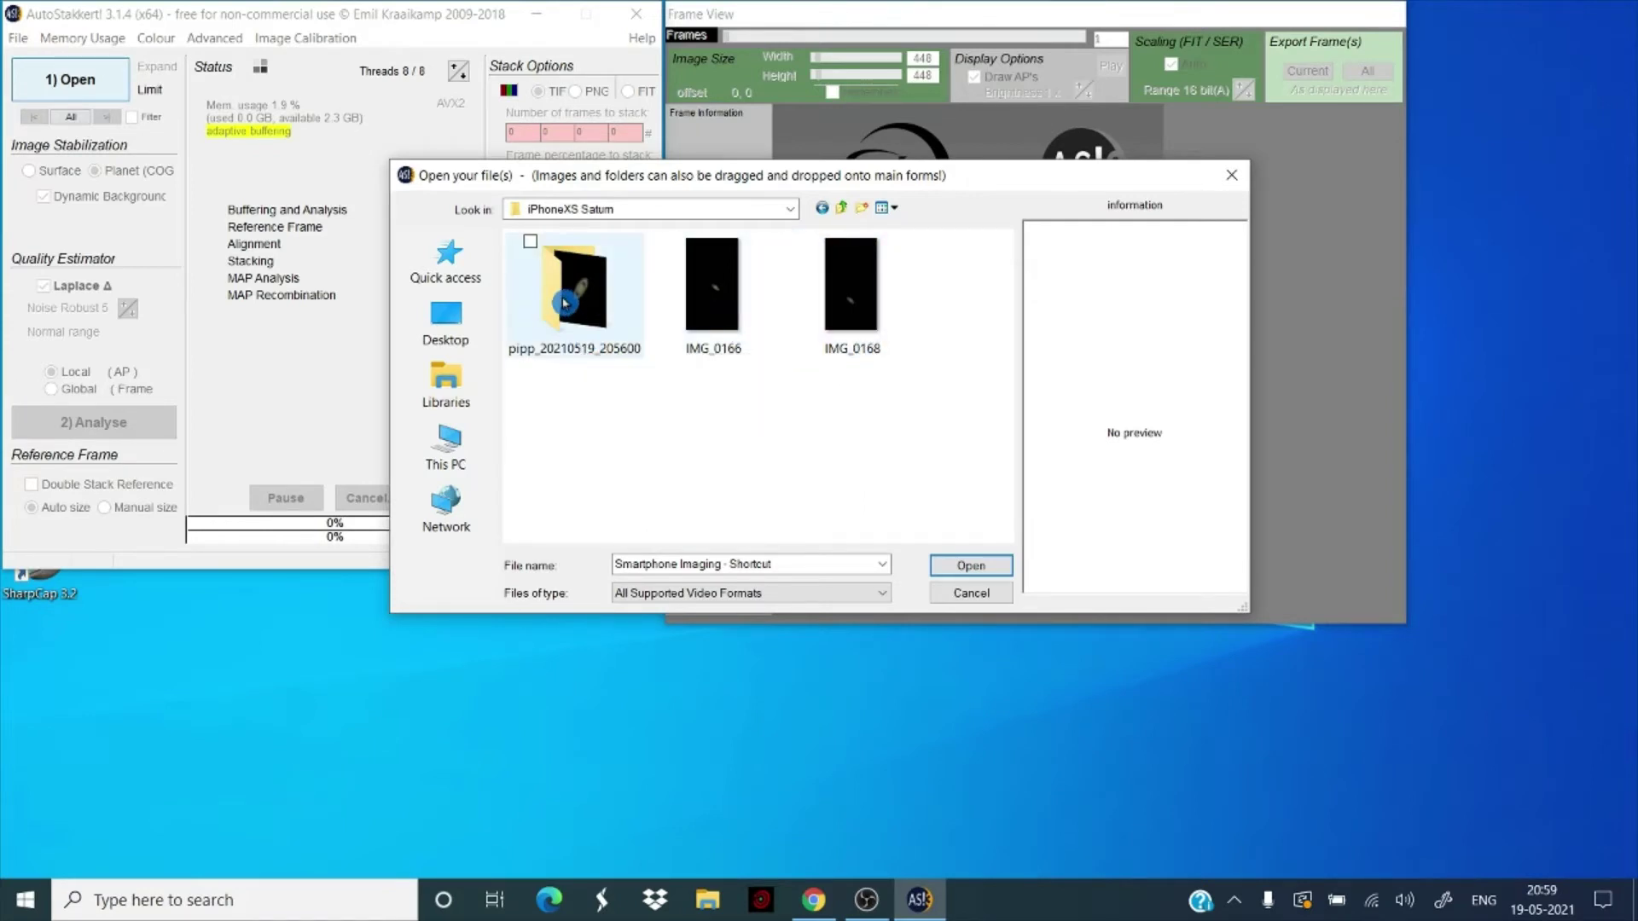
double_click(555, 322)
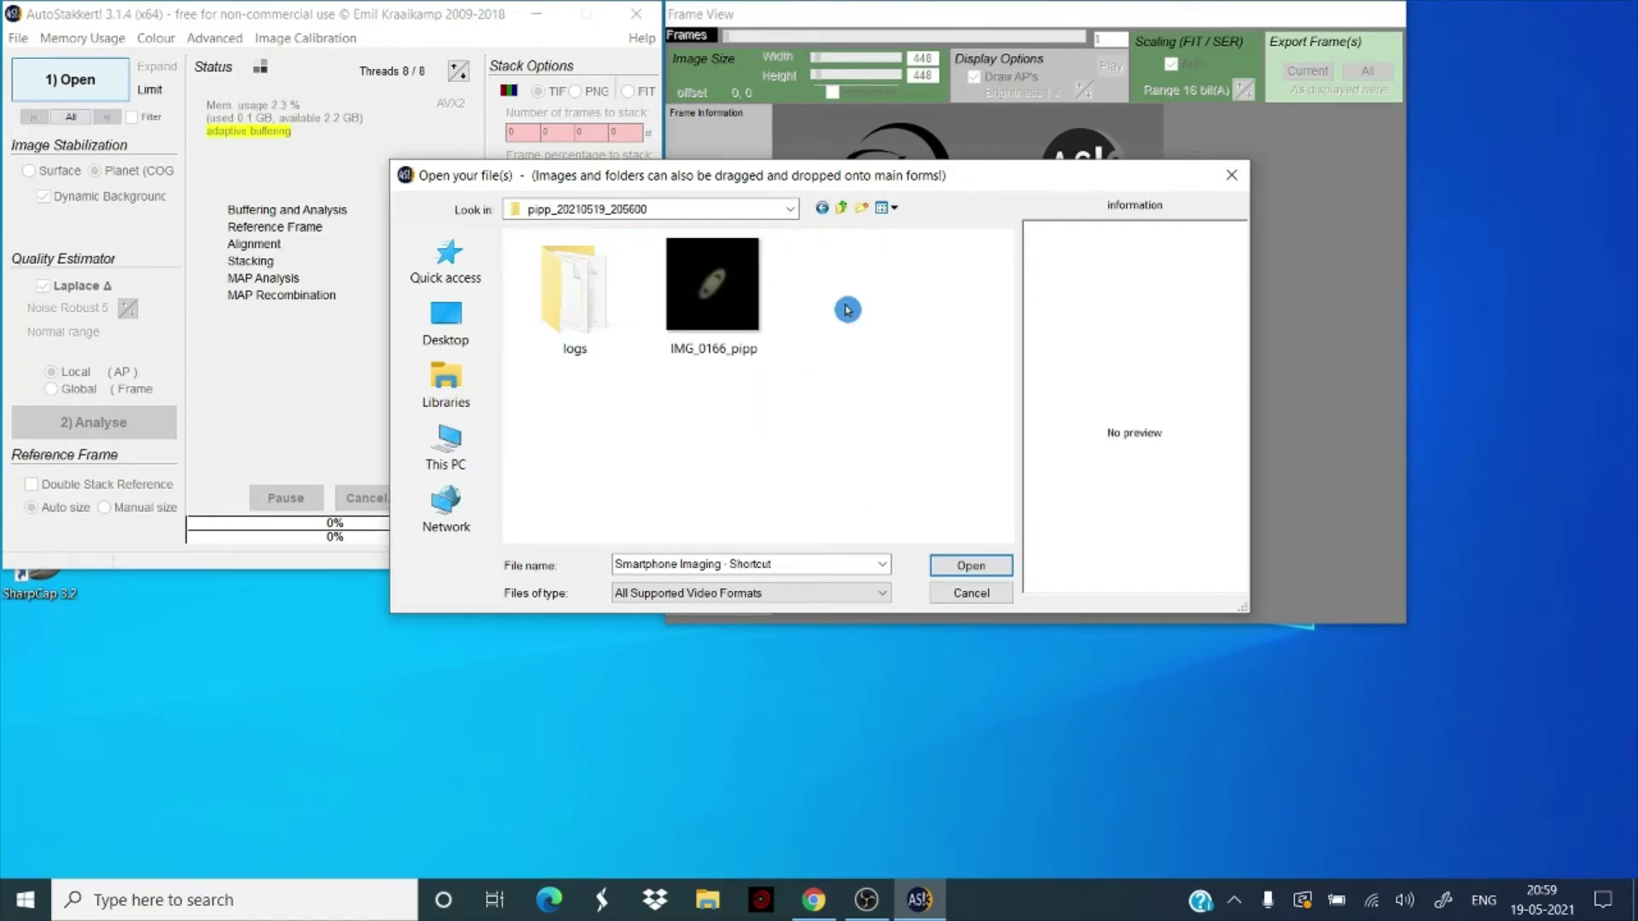
click(725, 308)
click(974, 565)
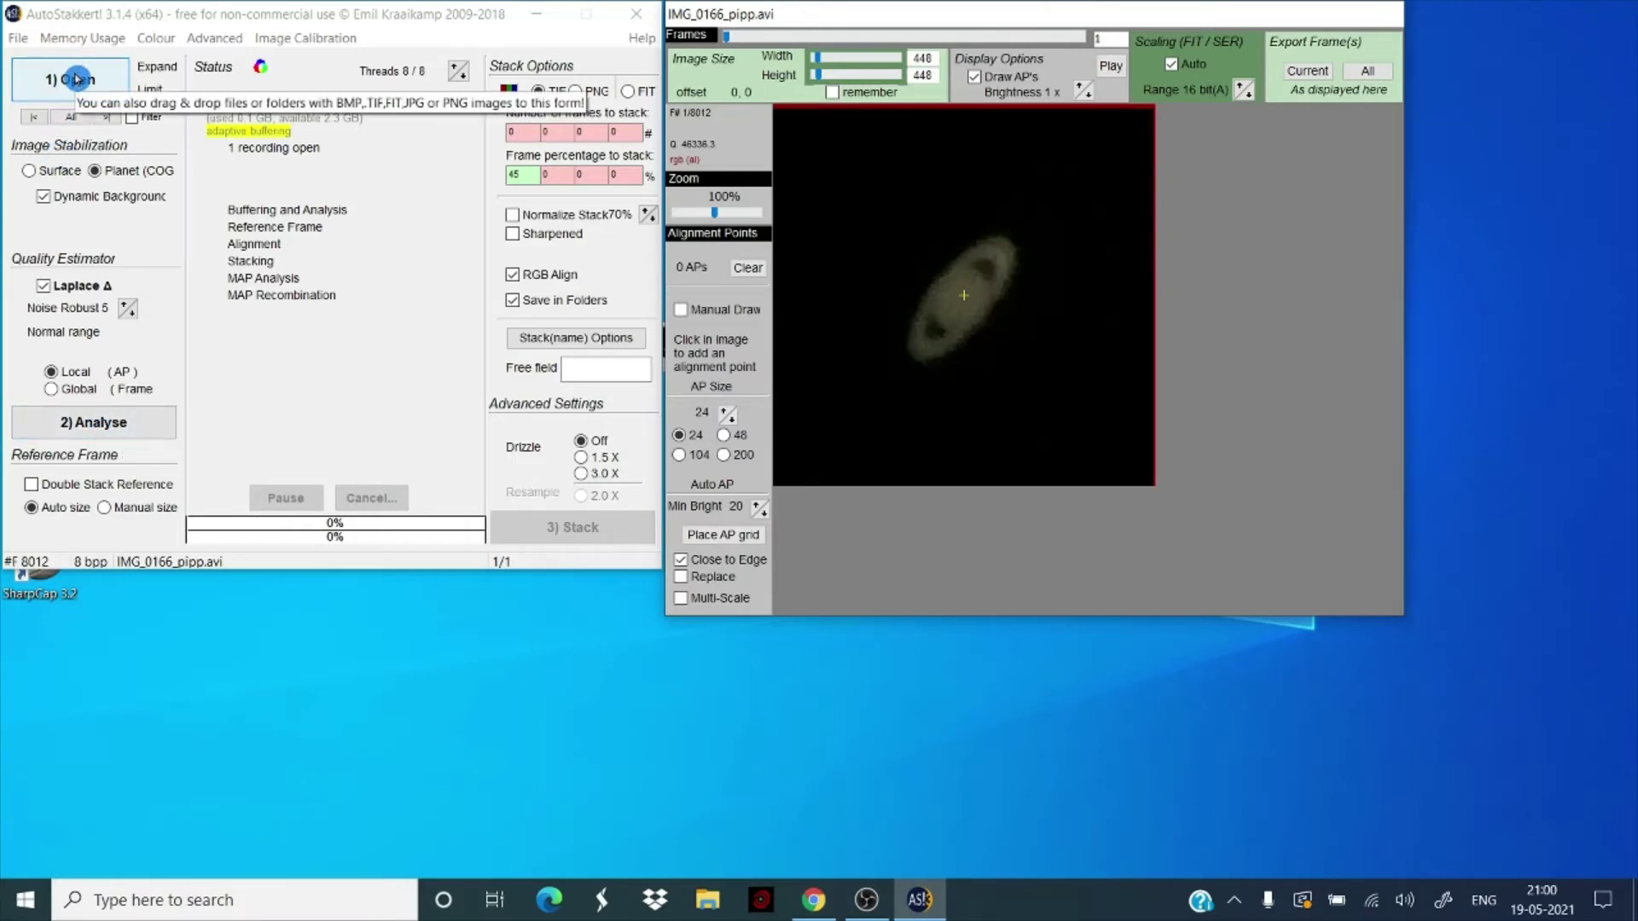
Step: Run 2) Analyse to grade all 8012 frames and plot the quality graph
click(106, 424)
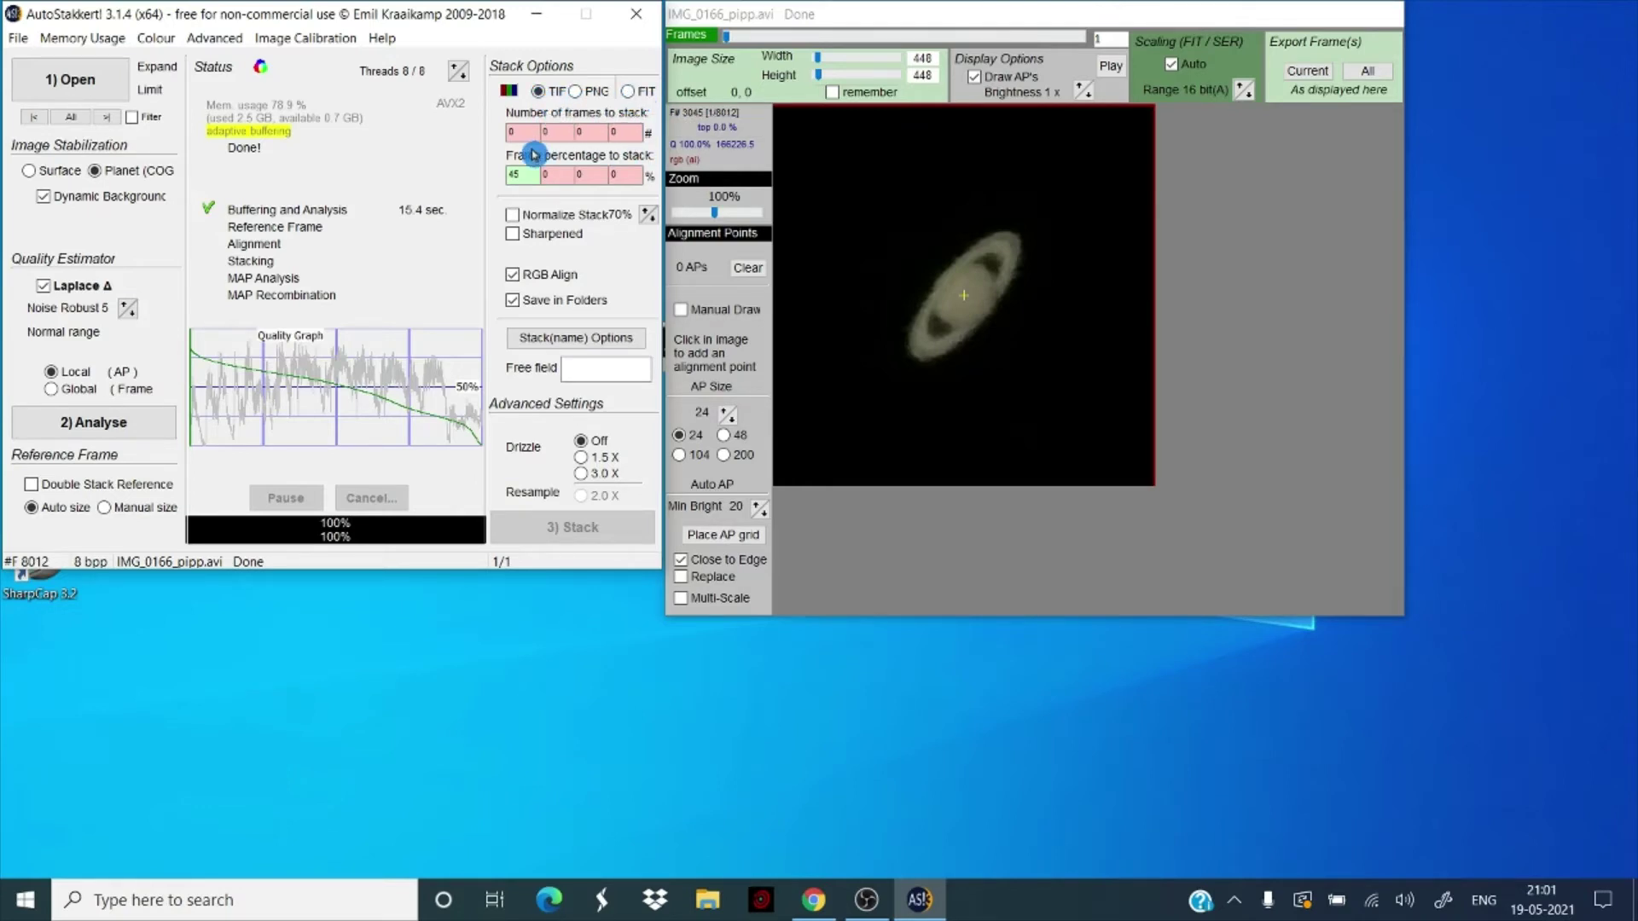
Step: Clear the 45 in the first Frame percentage to stack box to enter 50
click(514, 129)
click(511, 165)
click(524, 175)
click(526, 176)
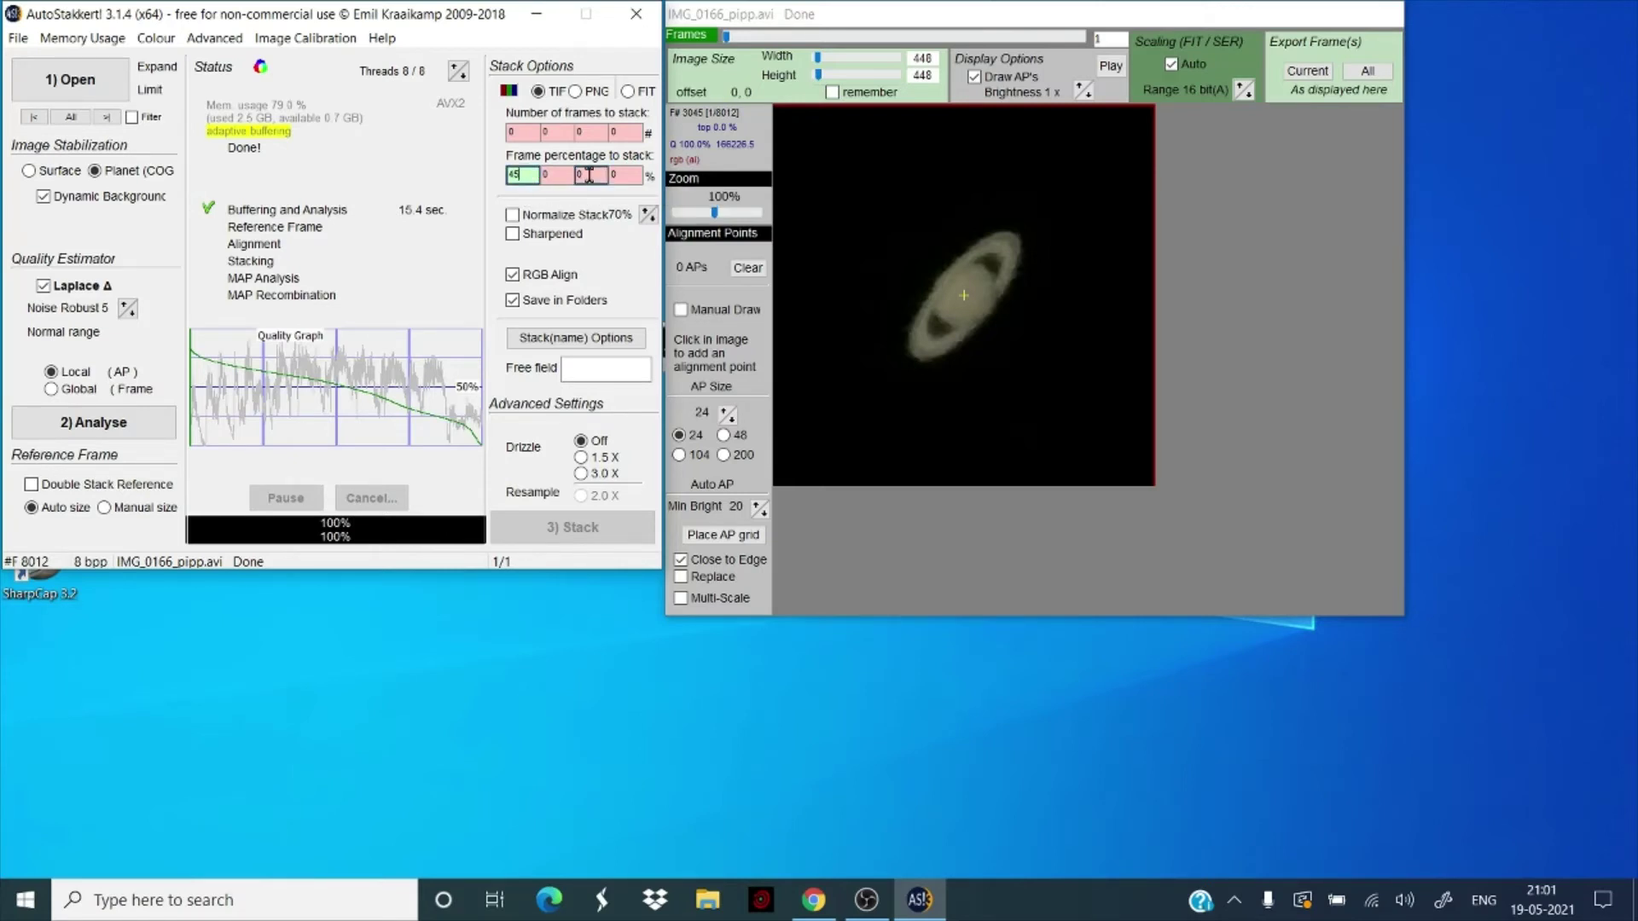
key(BackSpace)
Step: Drag the Frame View slider rightward through the quality-sorted Saturn frames
click(830, 297)
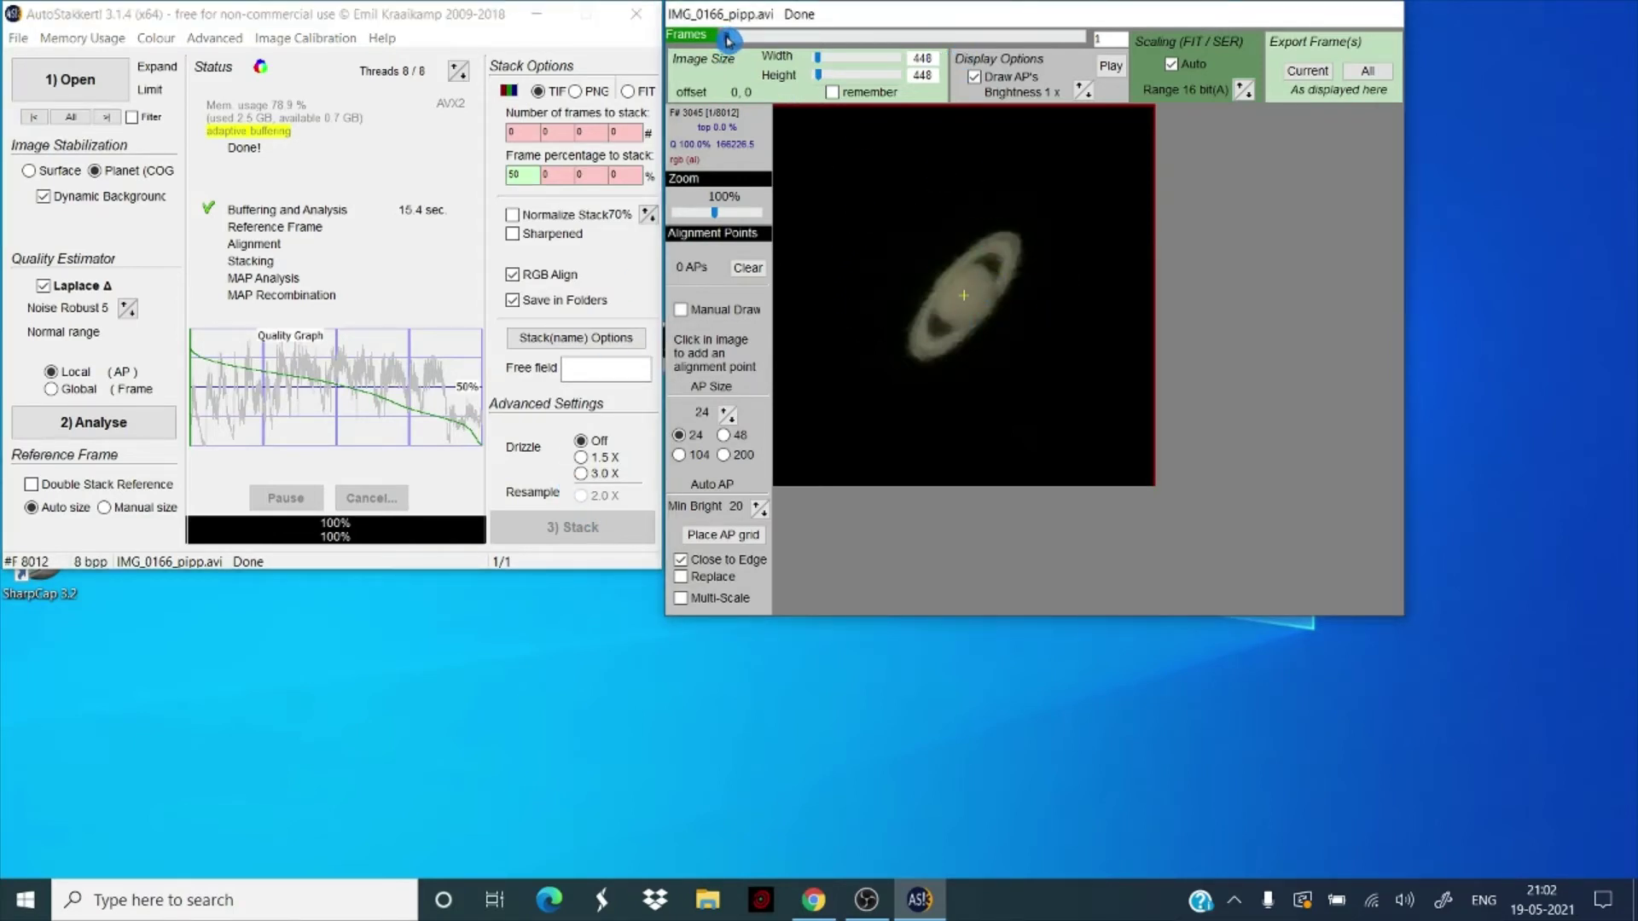
drag(728, 41, 800, 41)
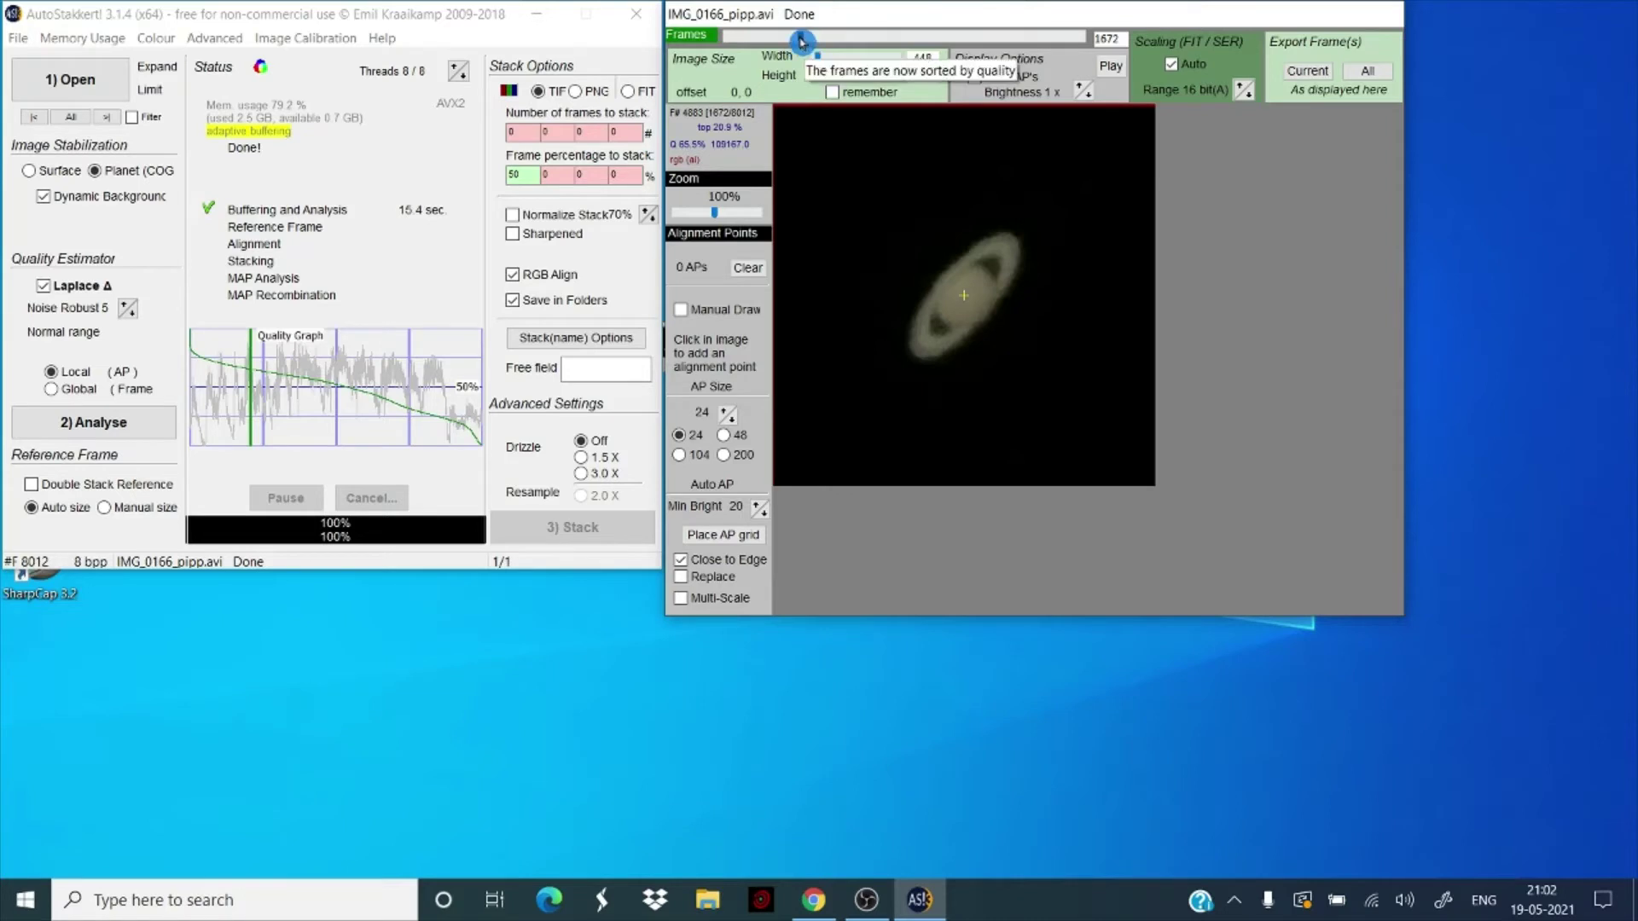
drag(800, 40, 839, 49)
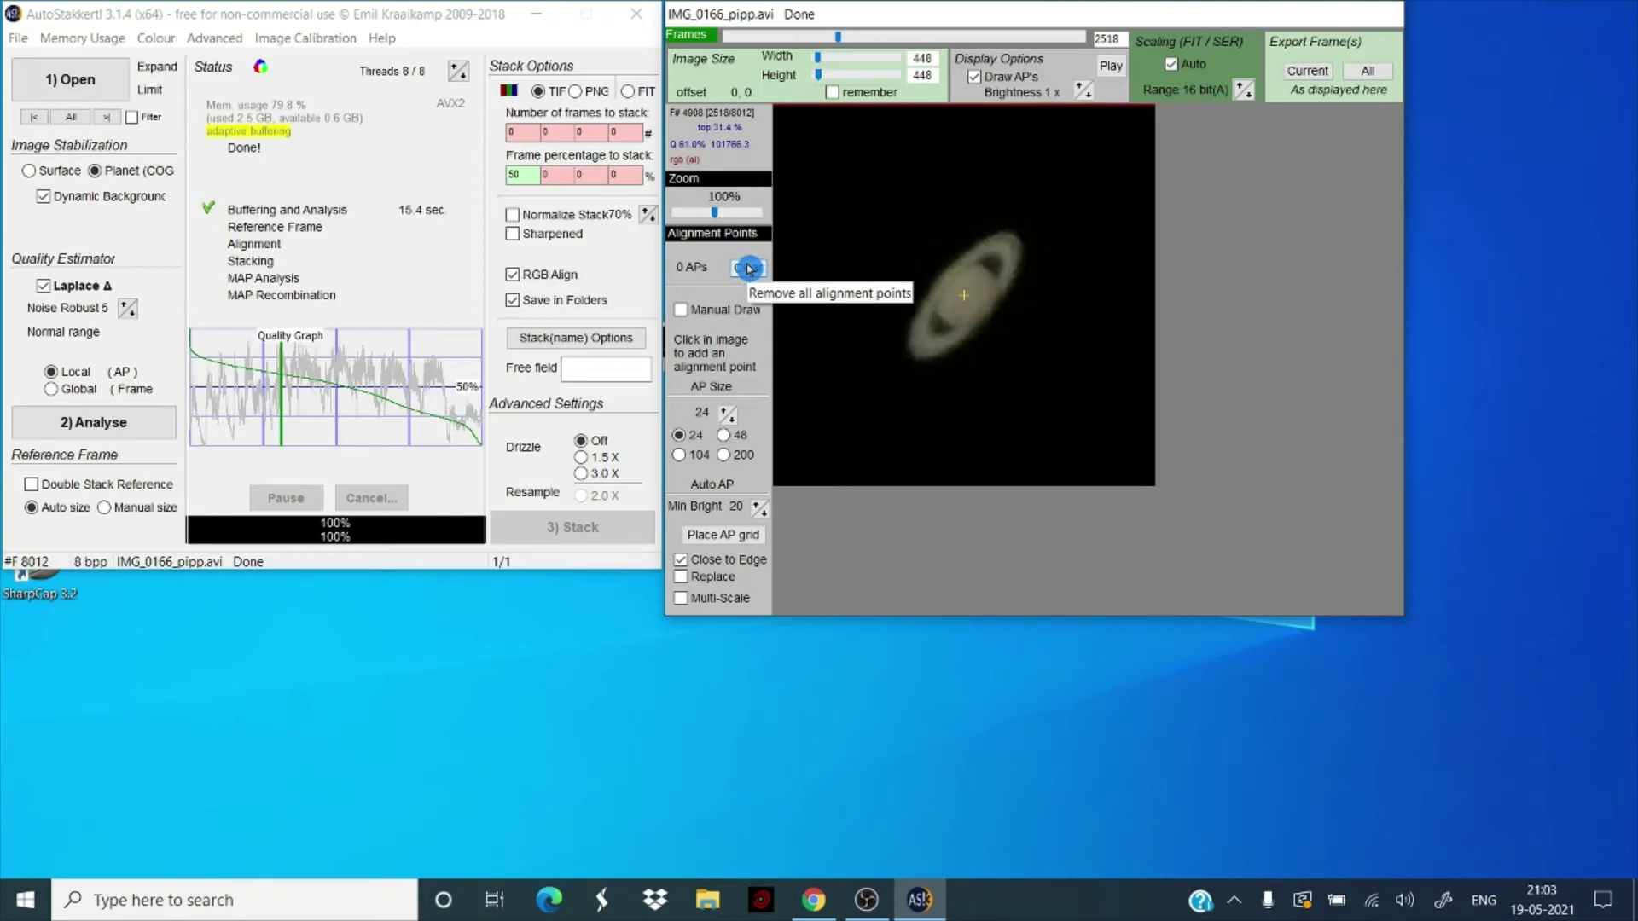
Step: Clear existing alignment points and place a 78-point AP grid (size 24) over Saturn
click(748, 269)
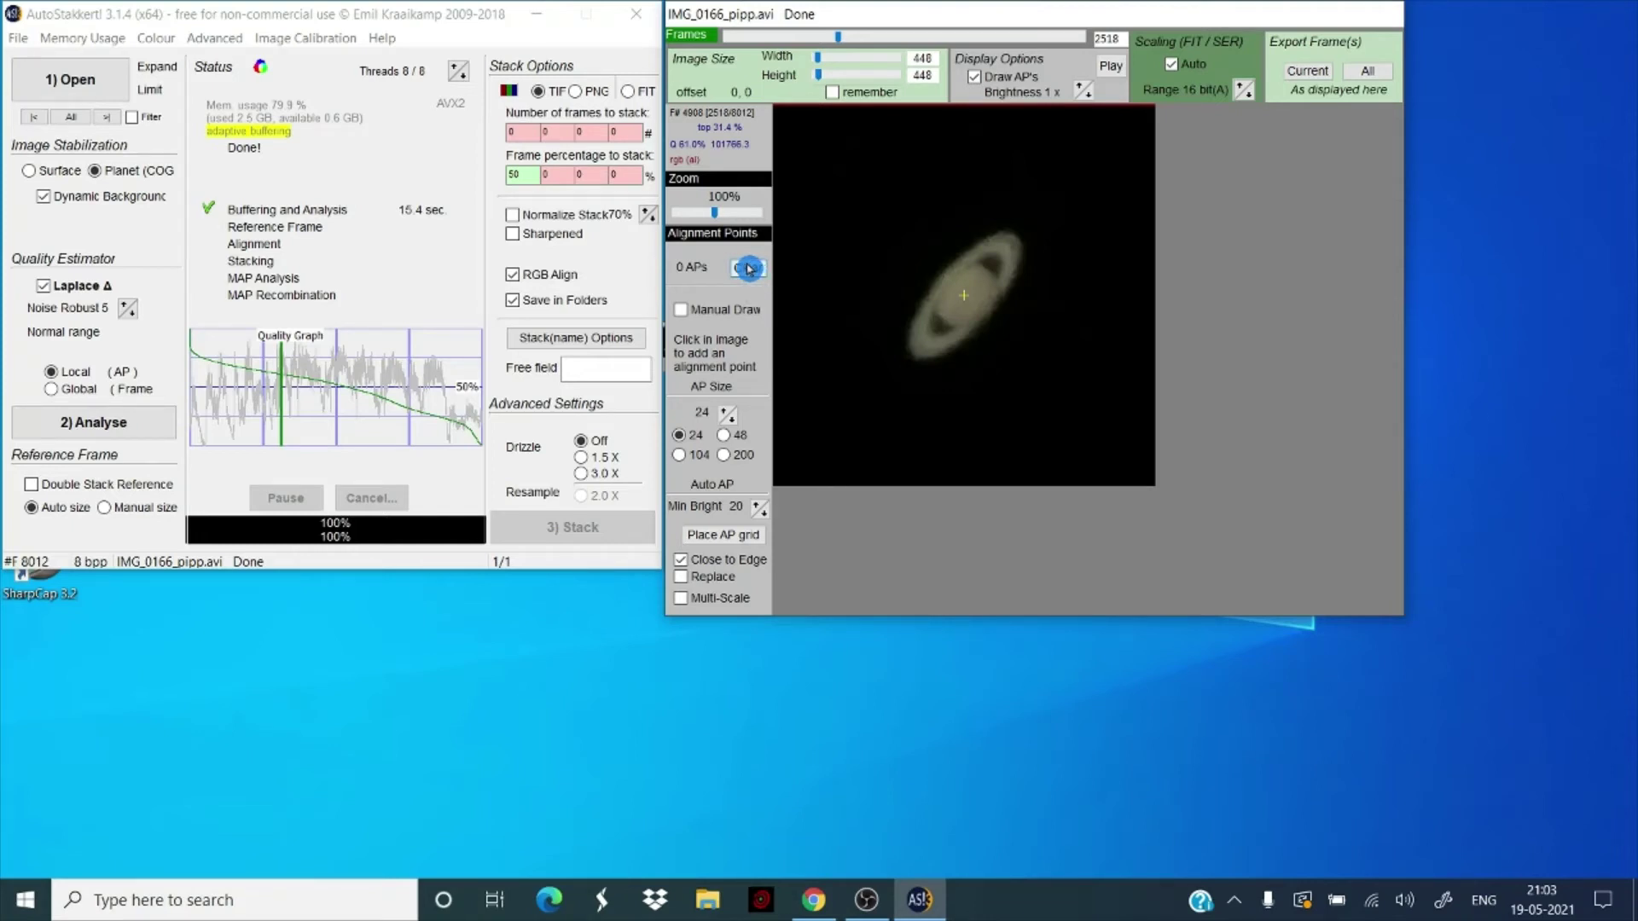
click(727, 536)
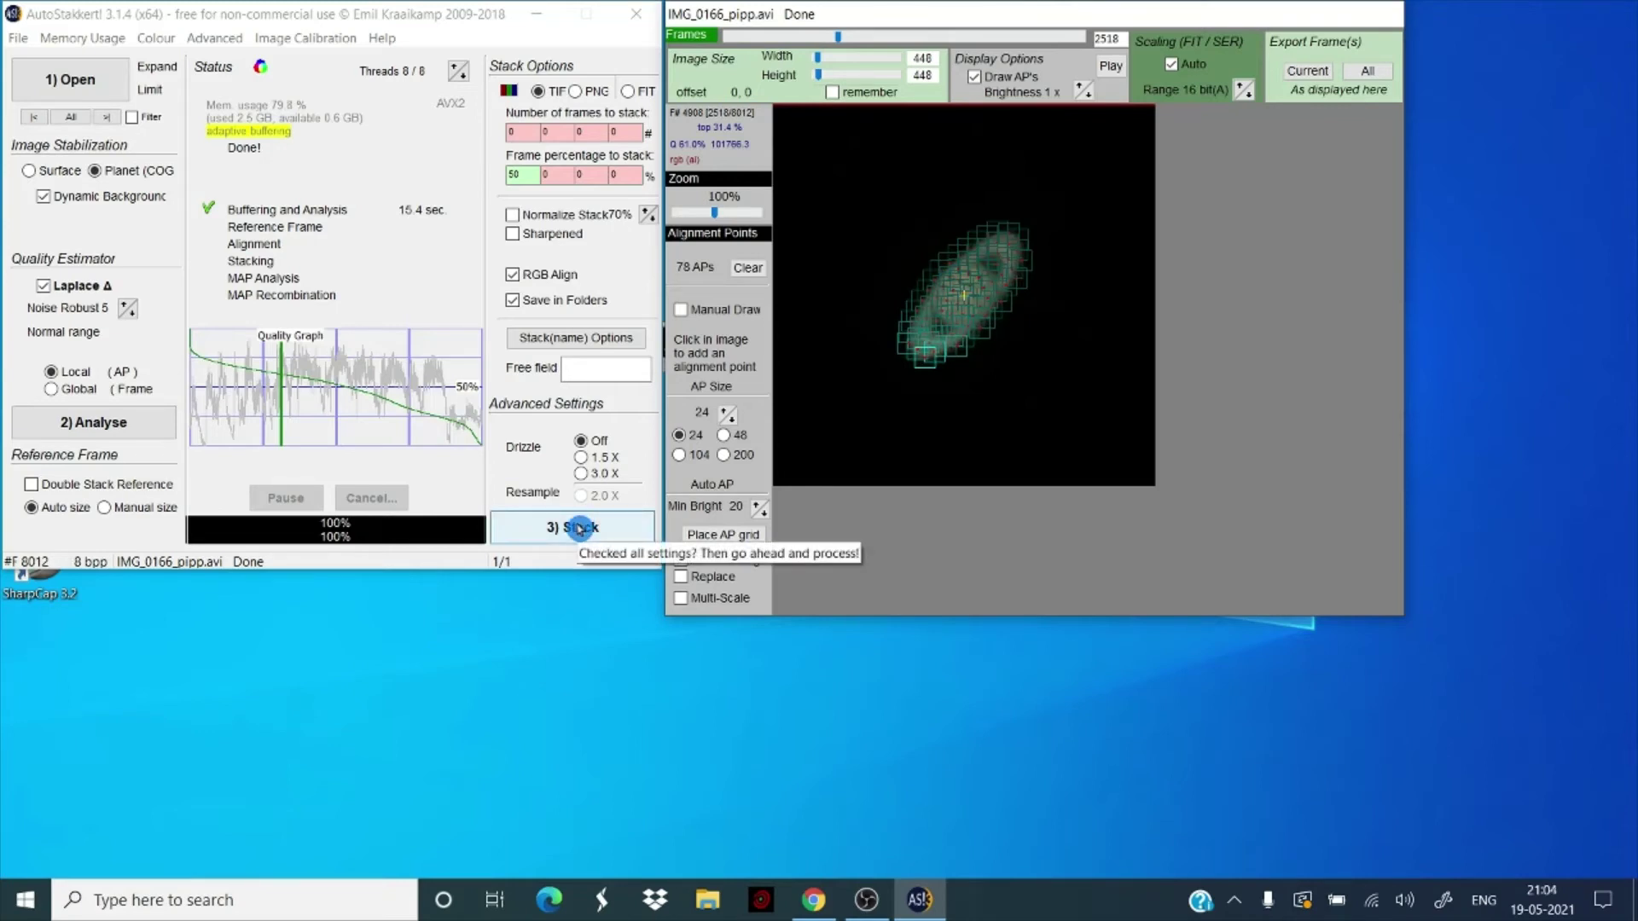
Step: Stack the best 50% of frames until MAP analysis and recombination finish in 29.6 sec
click(579, 529)
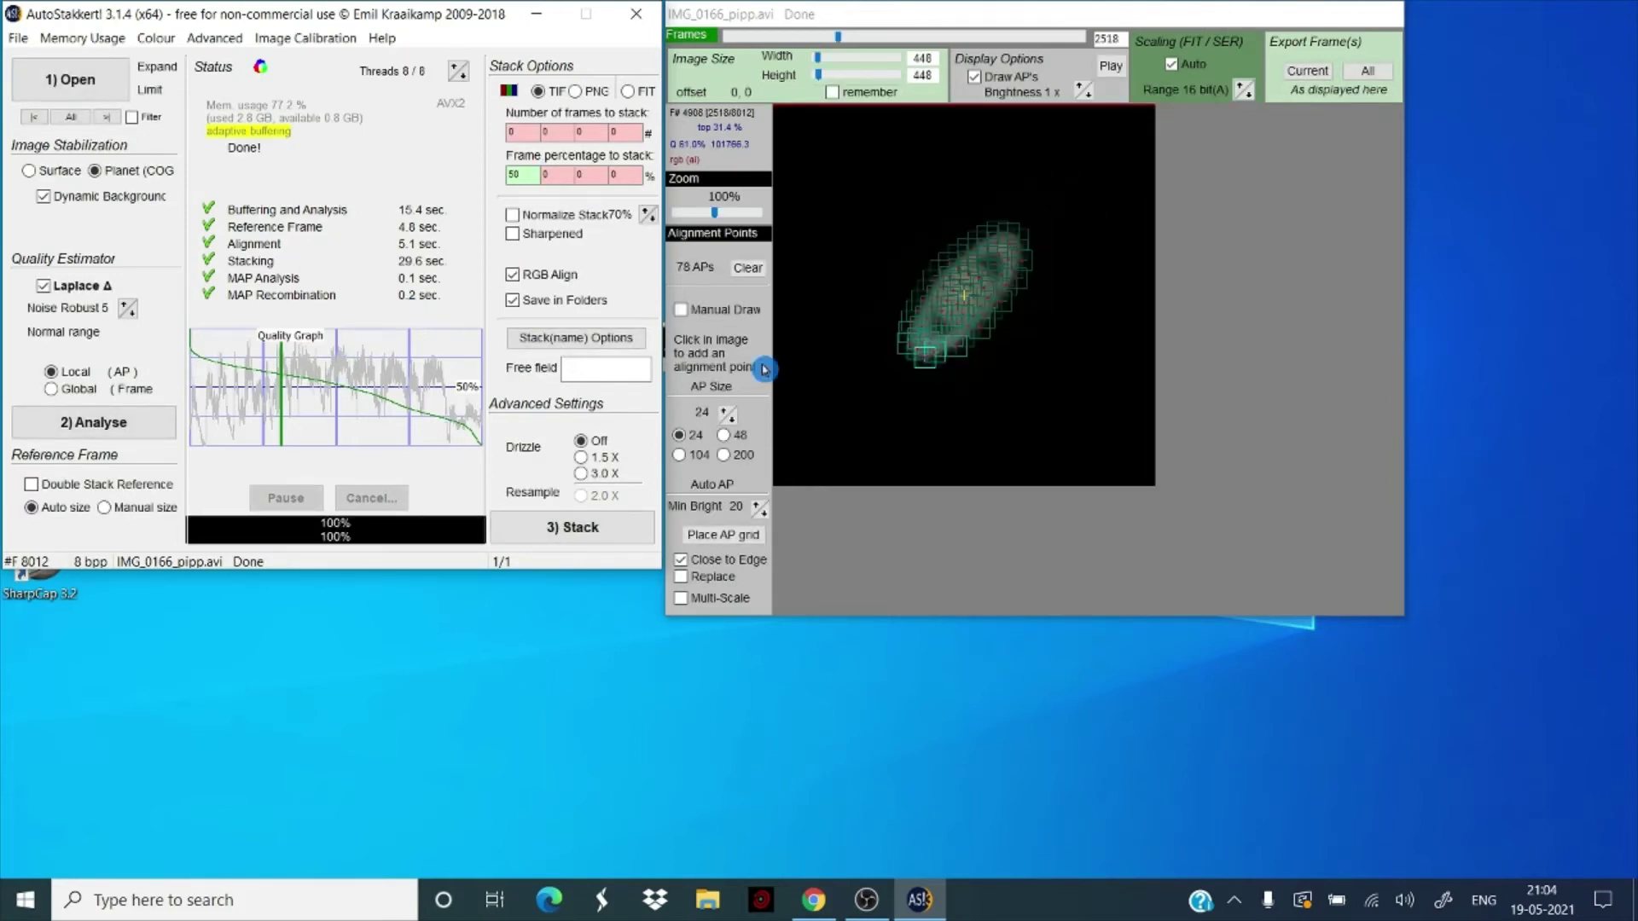
click(702, 136)
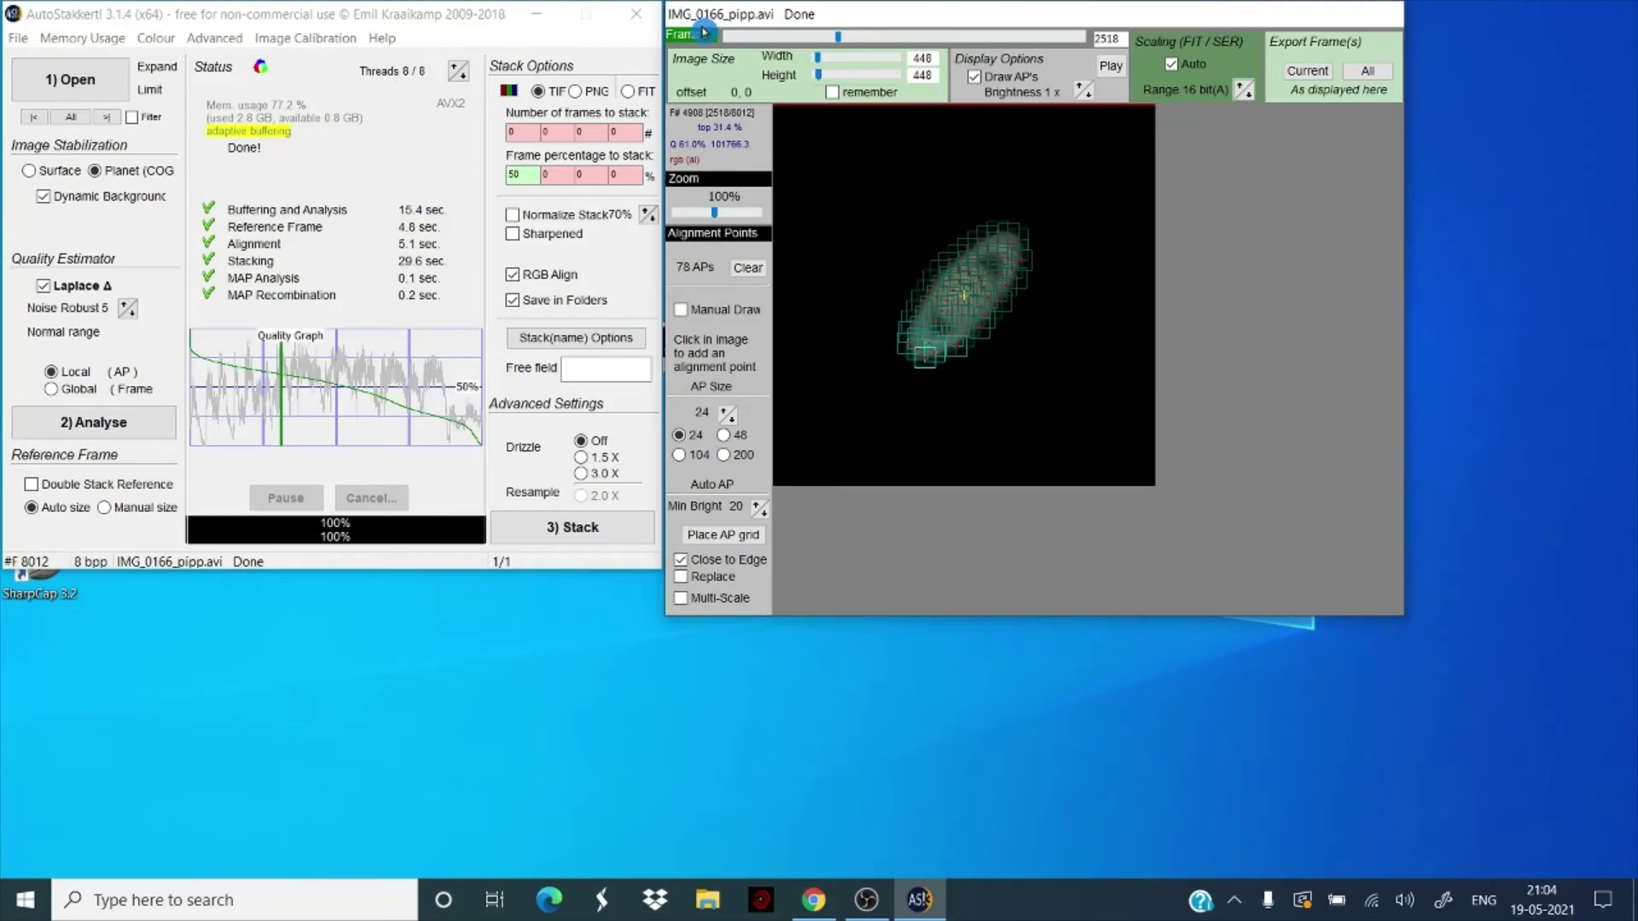
Step: Close AutoStakkert, launch RegiStax 6 and browse to the desktop pipp_20210519_205600 folder
click(635, 11)
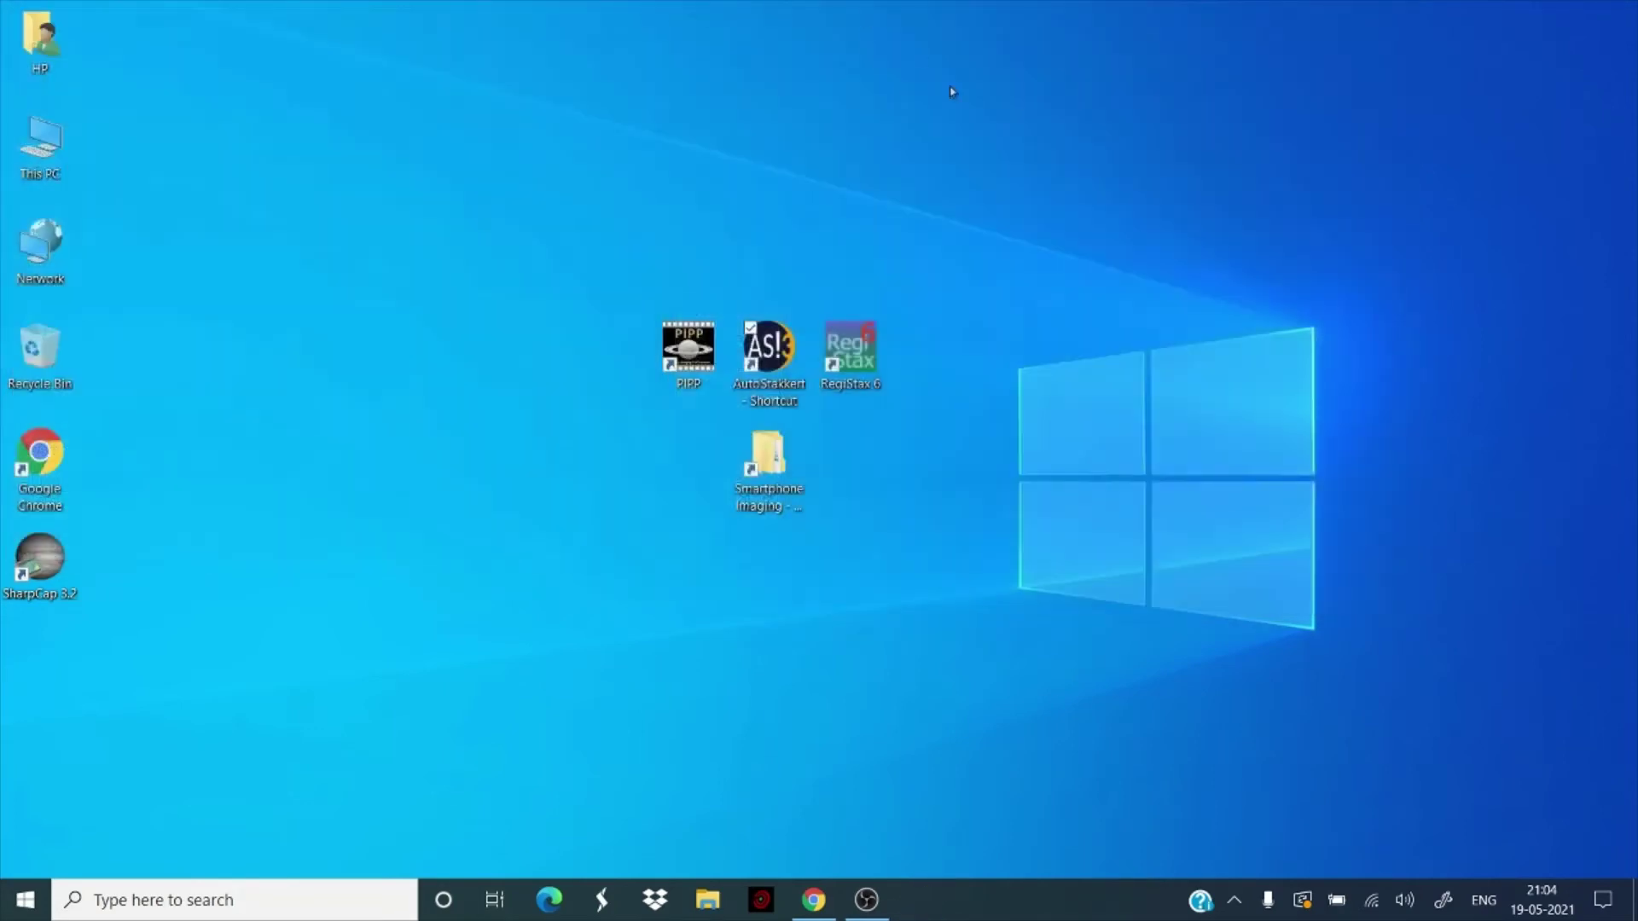
double_click(852, 352)
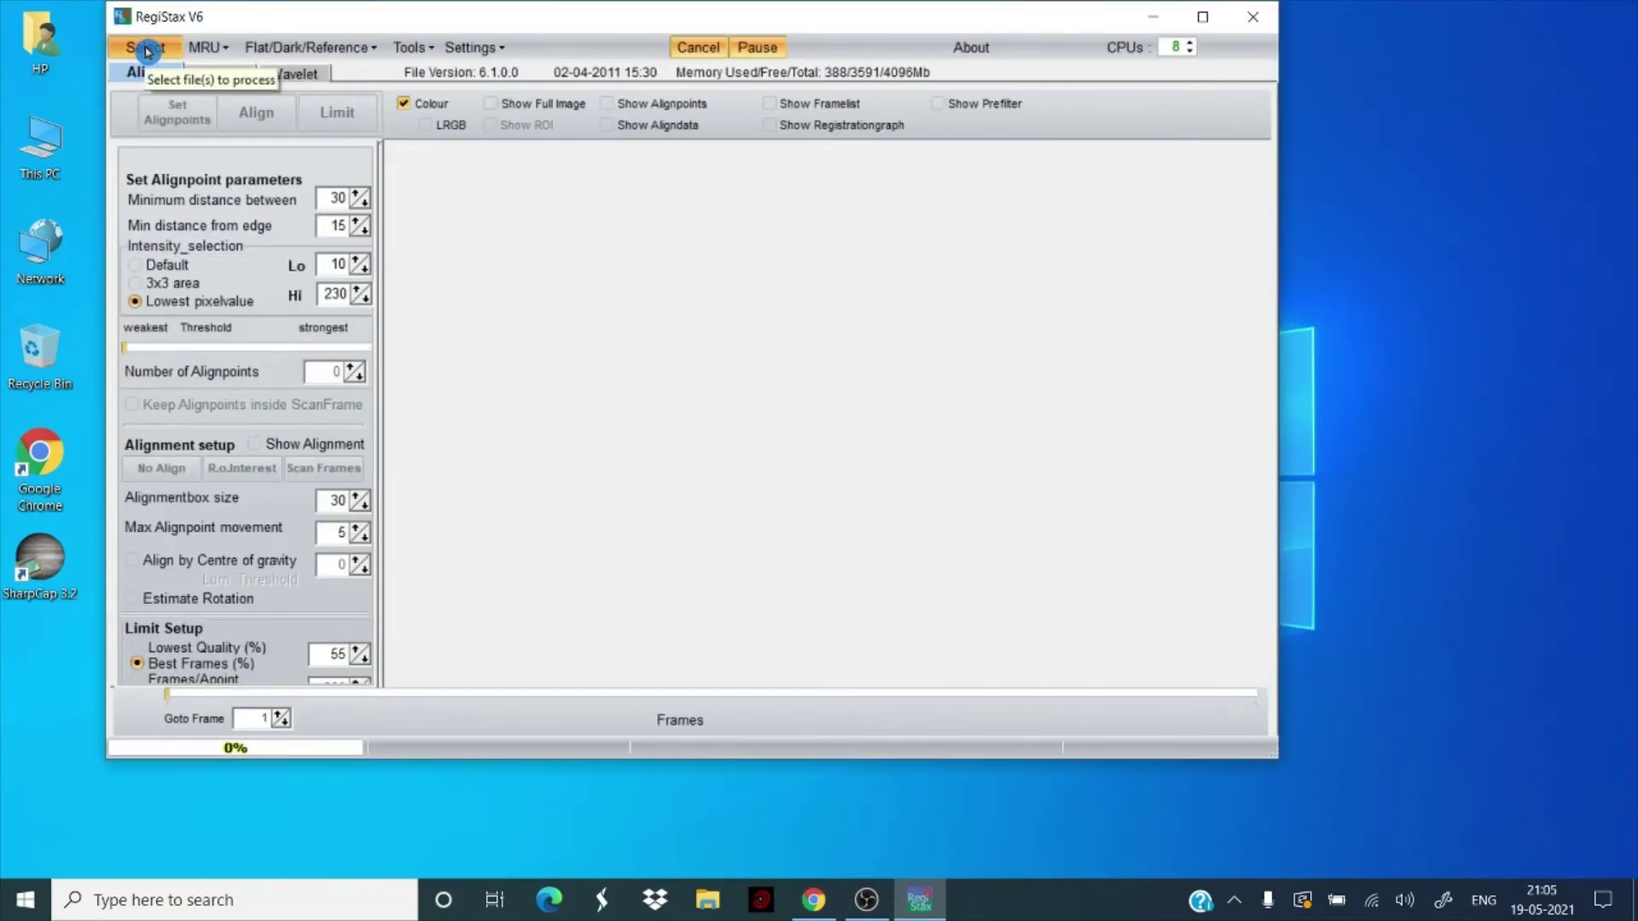
click(147, 49)
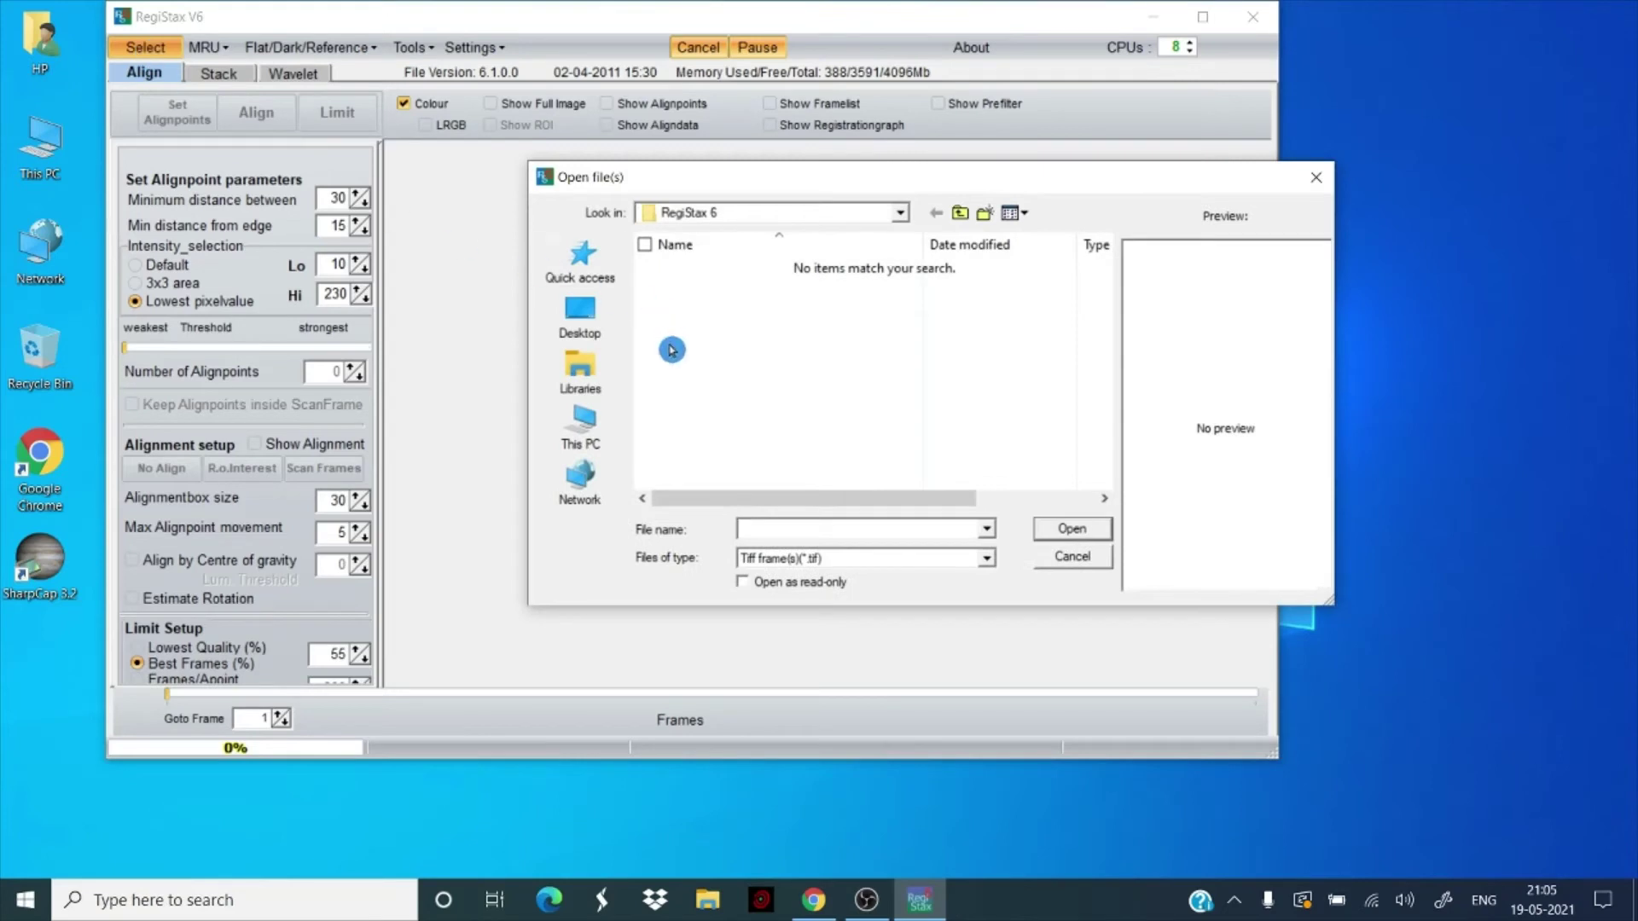
click(588, 318)
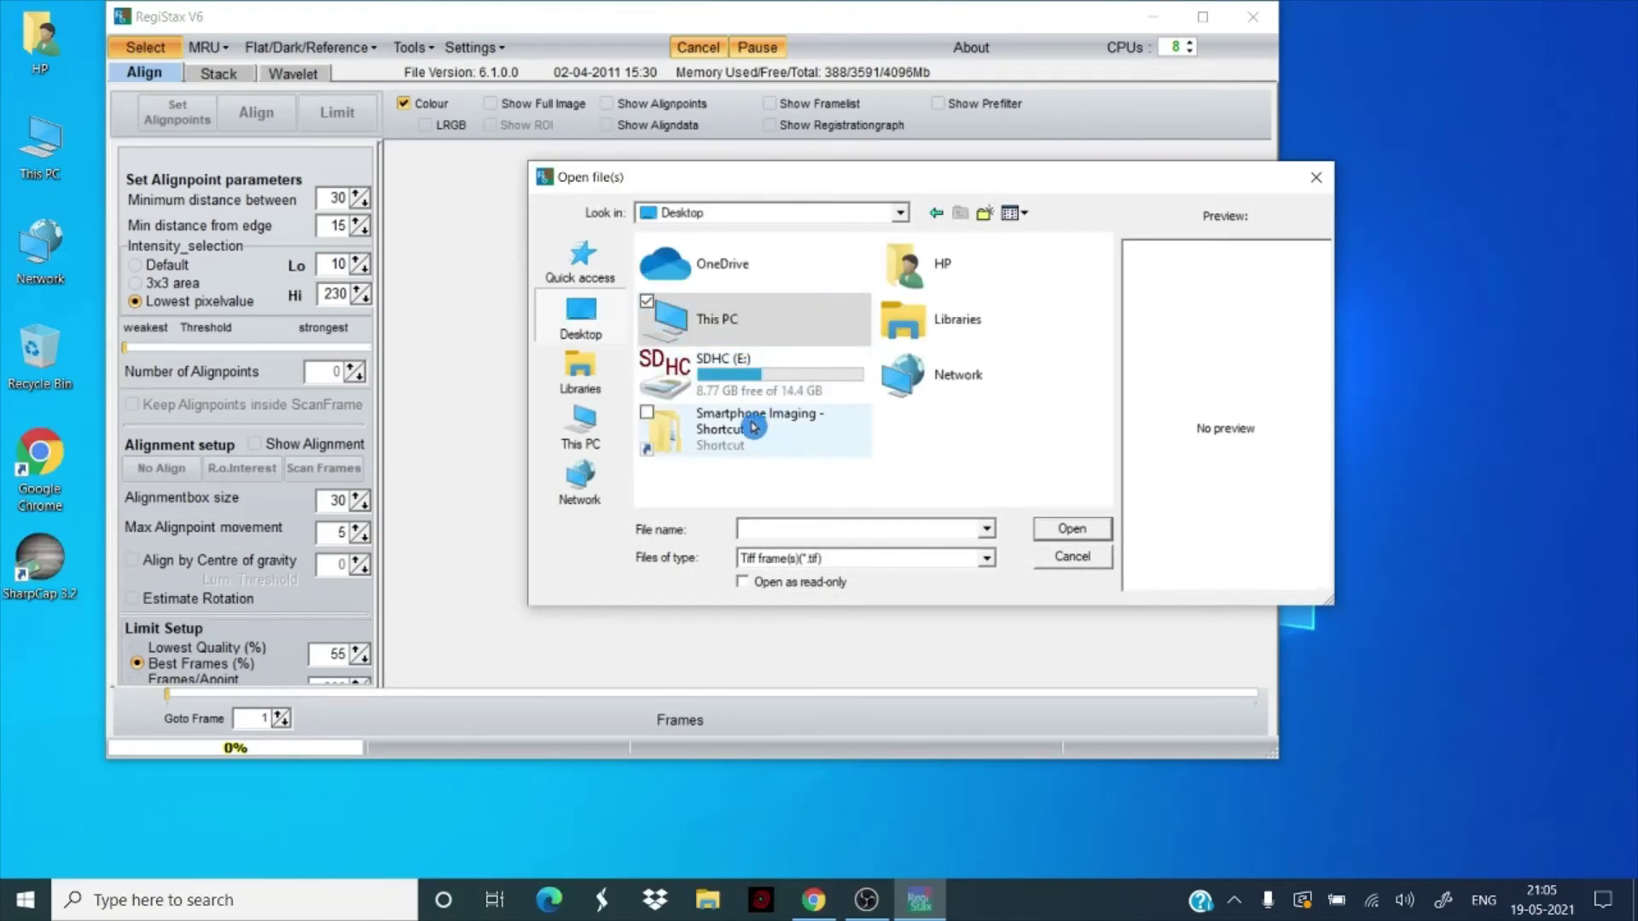
double_click(750, 426)
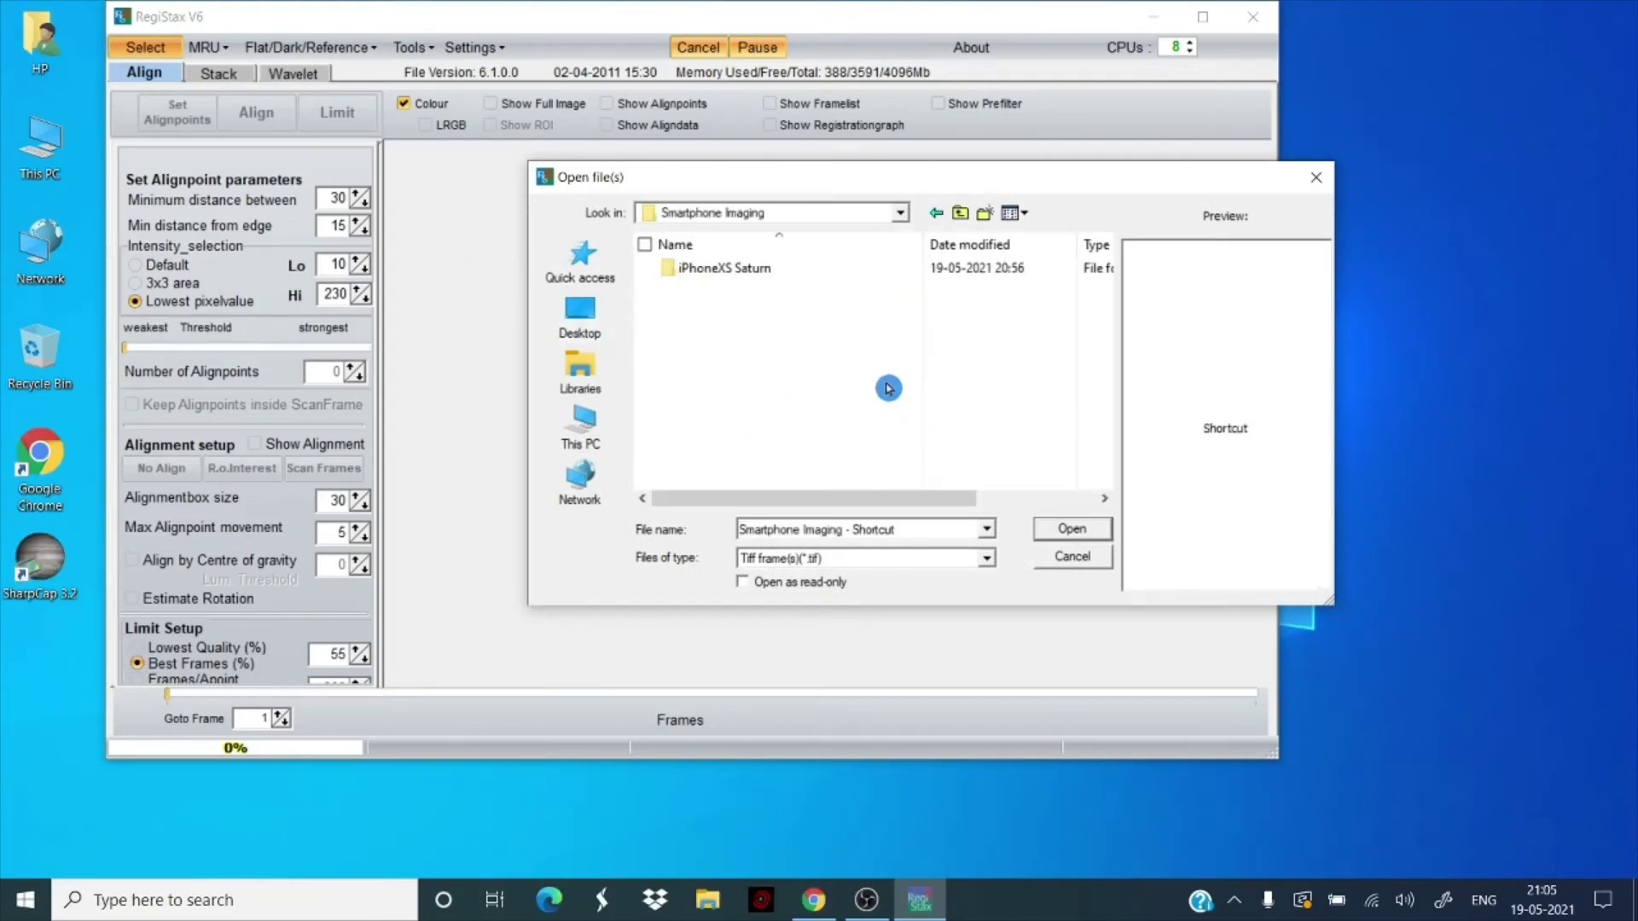
double_click(708, 271)
double_click(707, 328)
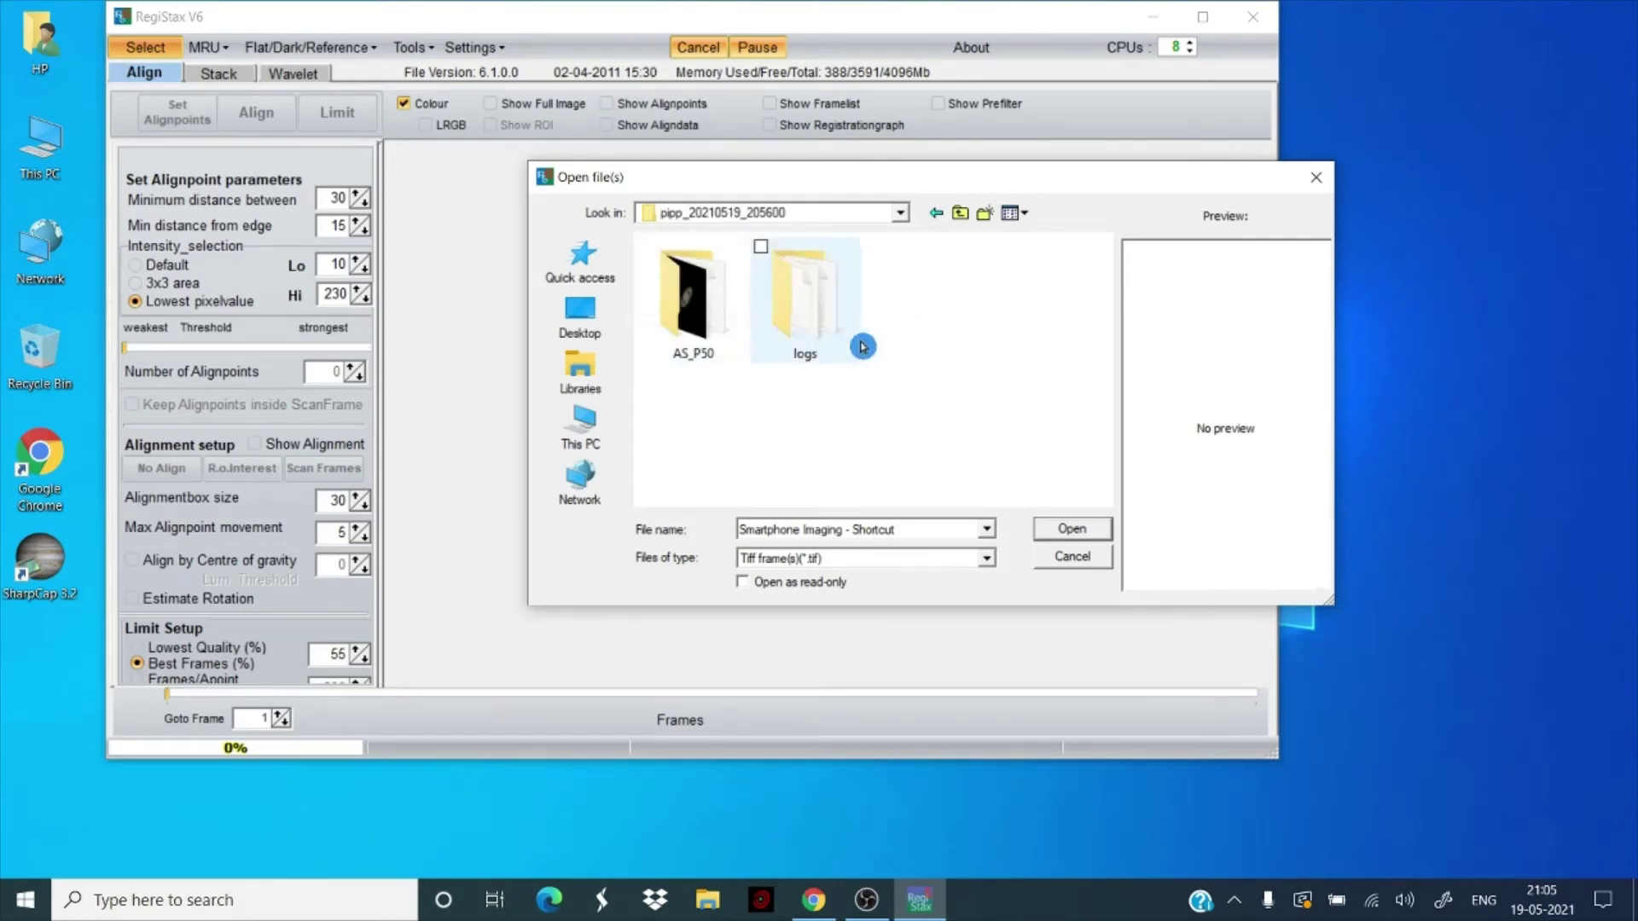
Step: Load IMG_0166_pipp_lapl5_ap78.tif from the AS_P50 folder, accepting the intensity stretch
click(698, 314)
double_click(697, 314)
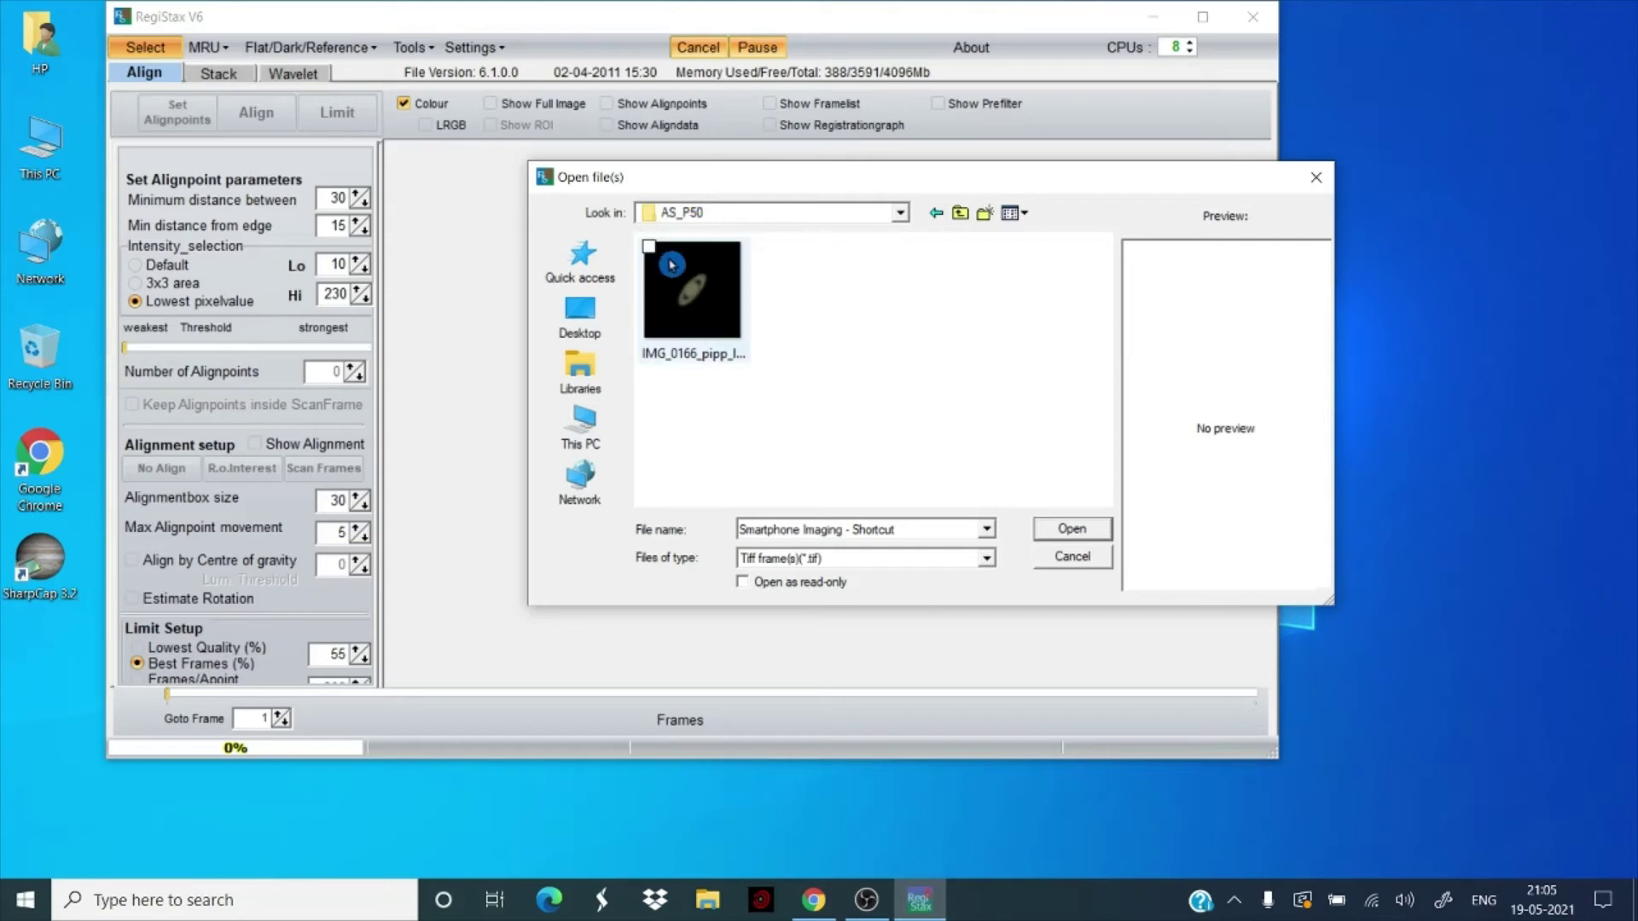
click(707, 300)
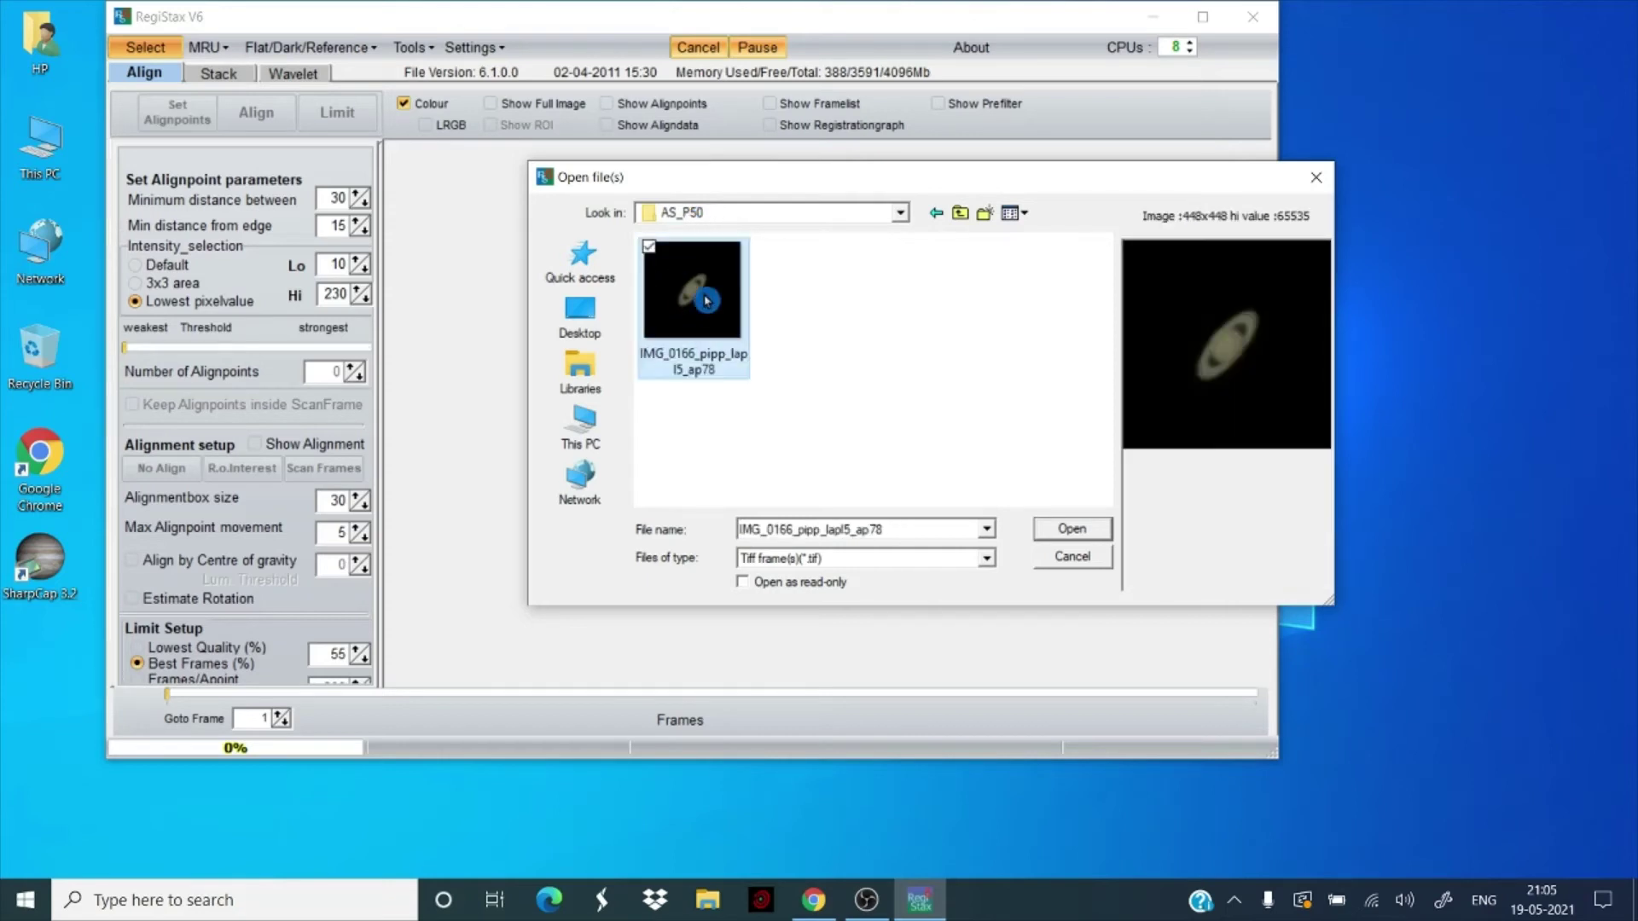
click(1073, 530)
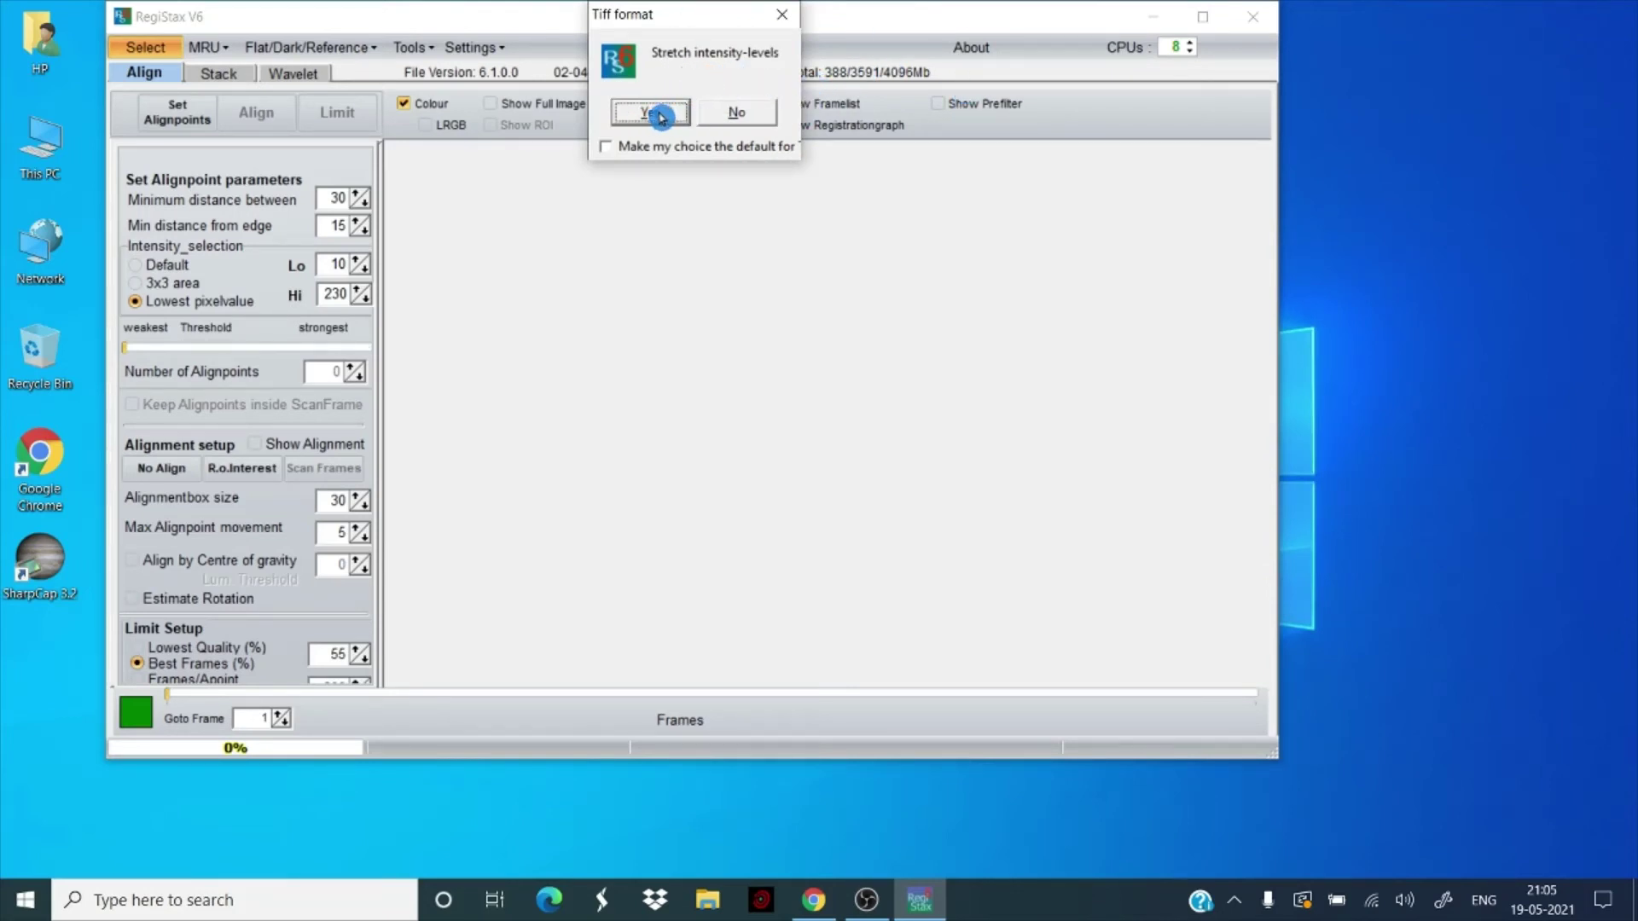
click(650, 113)
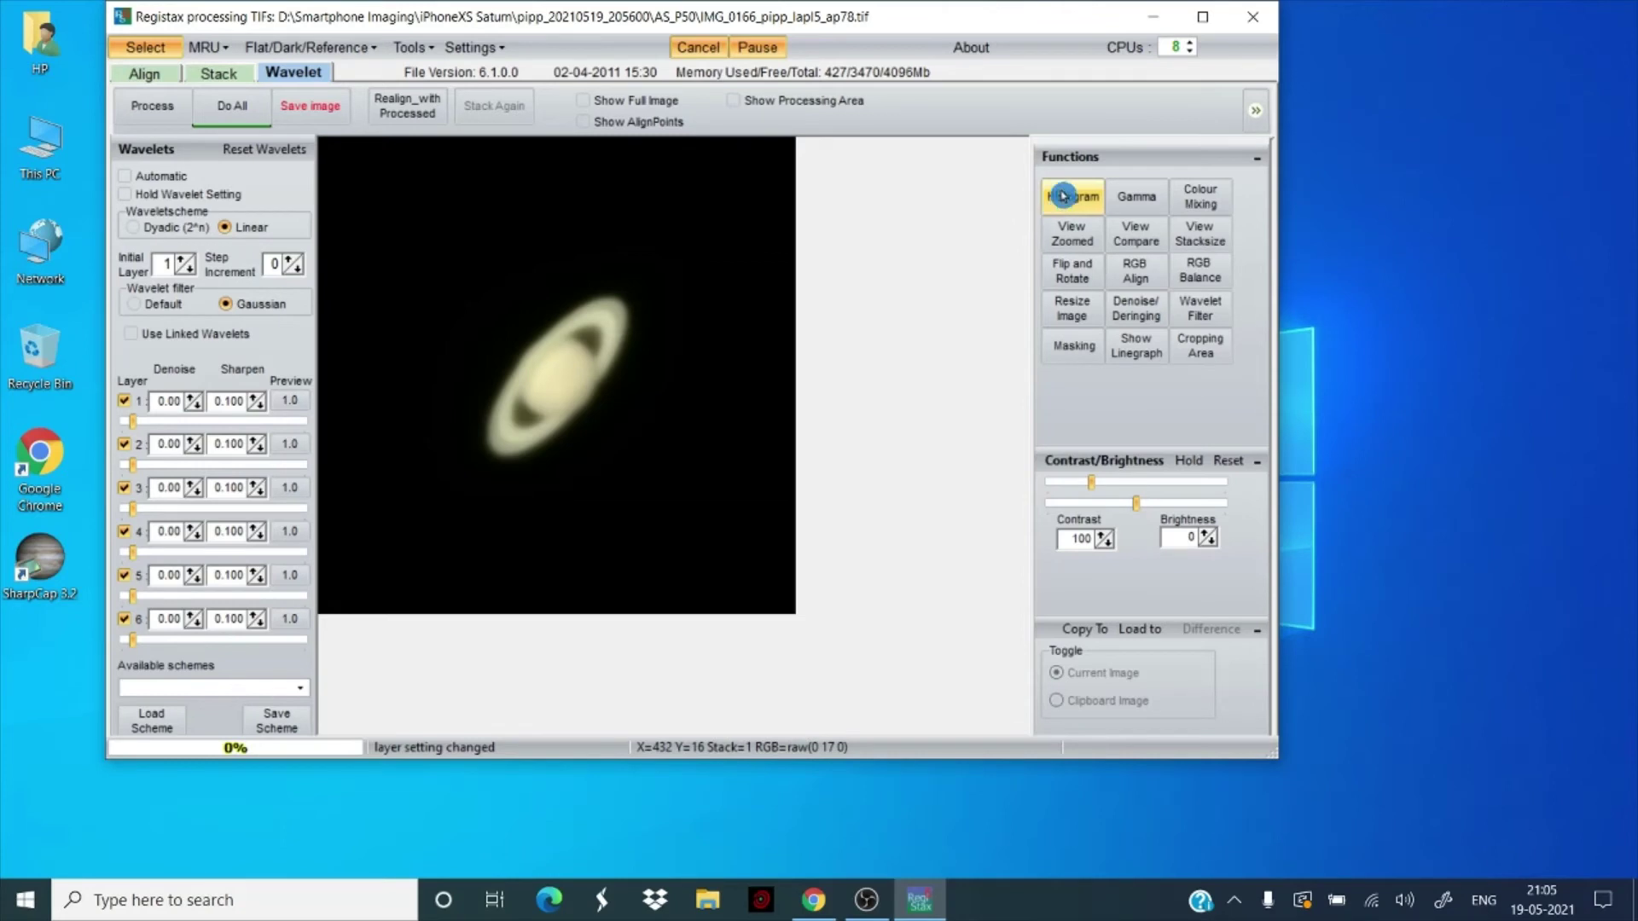
Step: Try a histogram stretch with a slightly raised black point, then reset the adjustments
click(1062, 196)
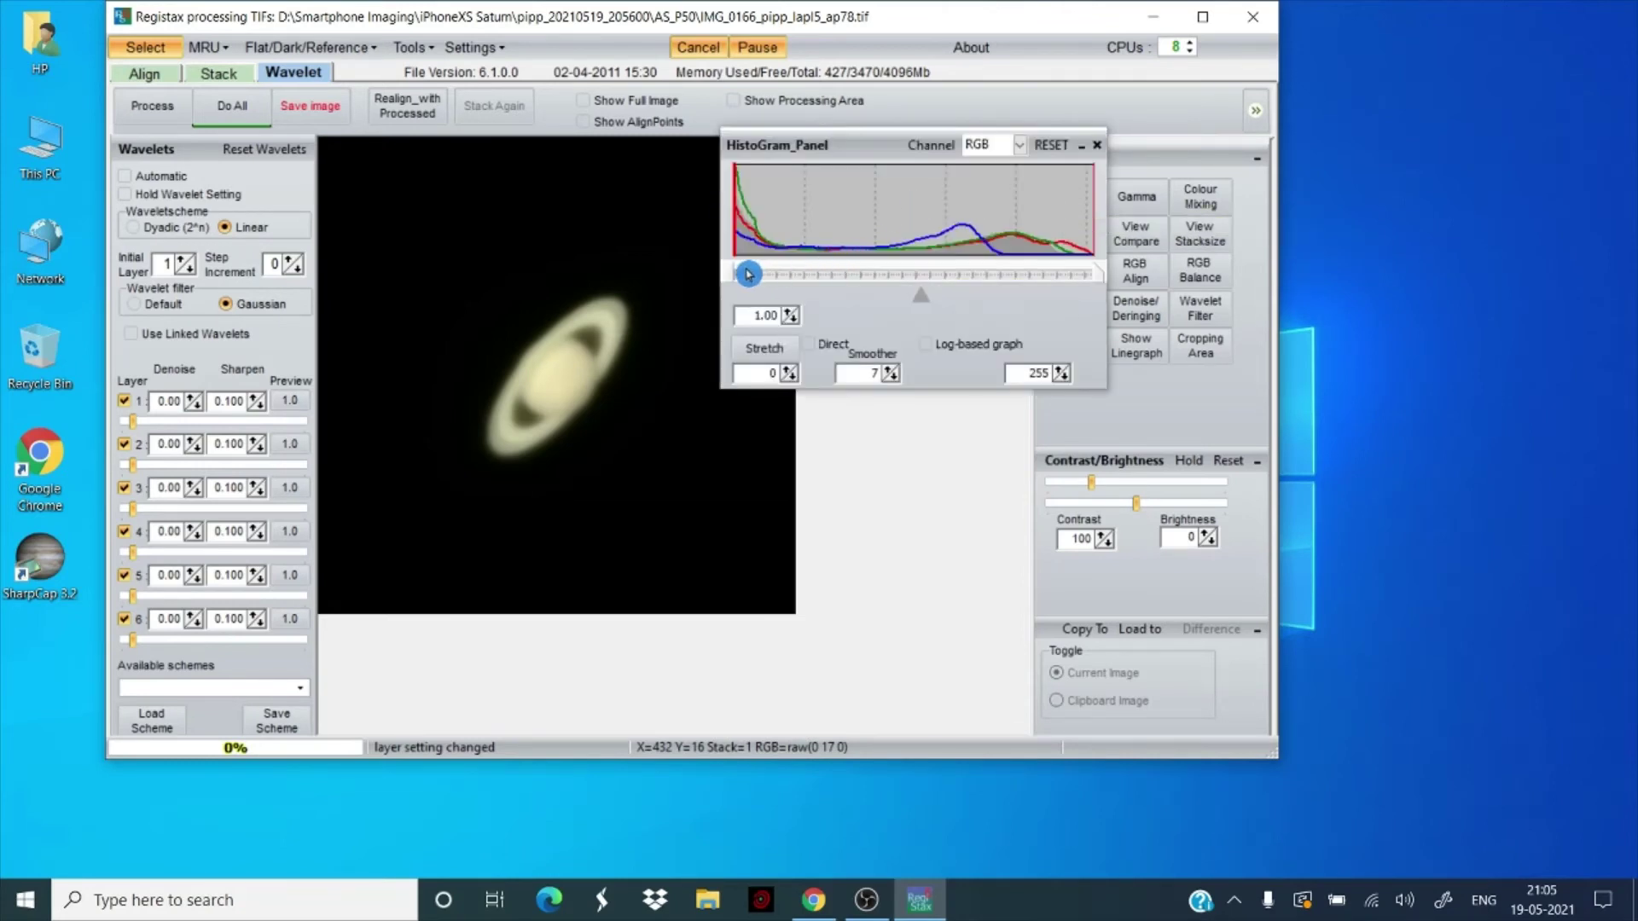
drag(733, 276, 742, 277)
click(765, 349)
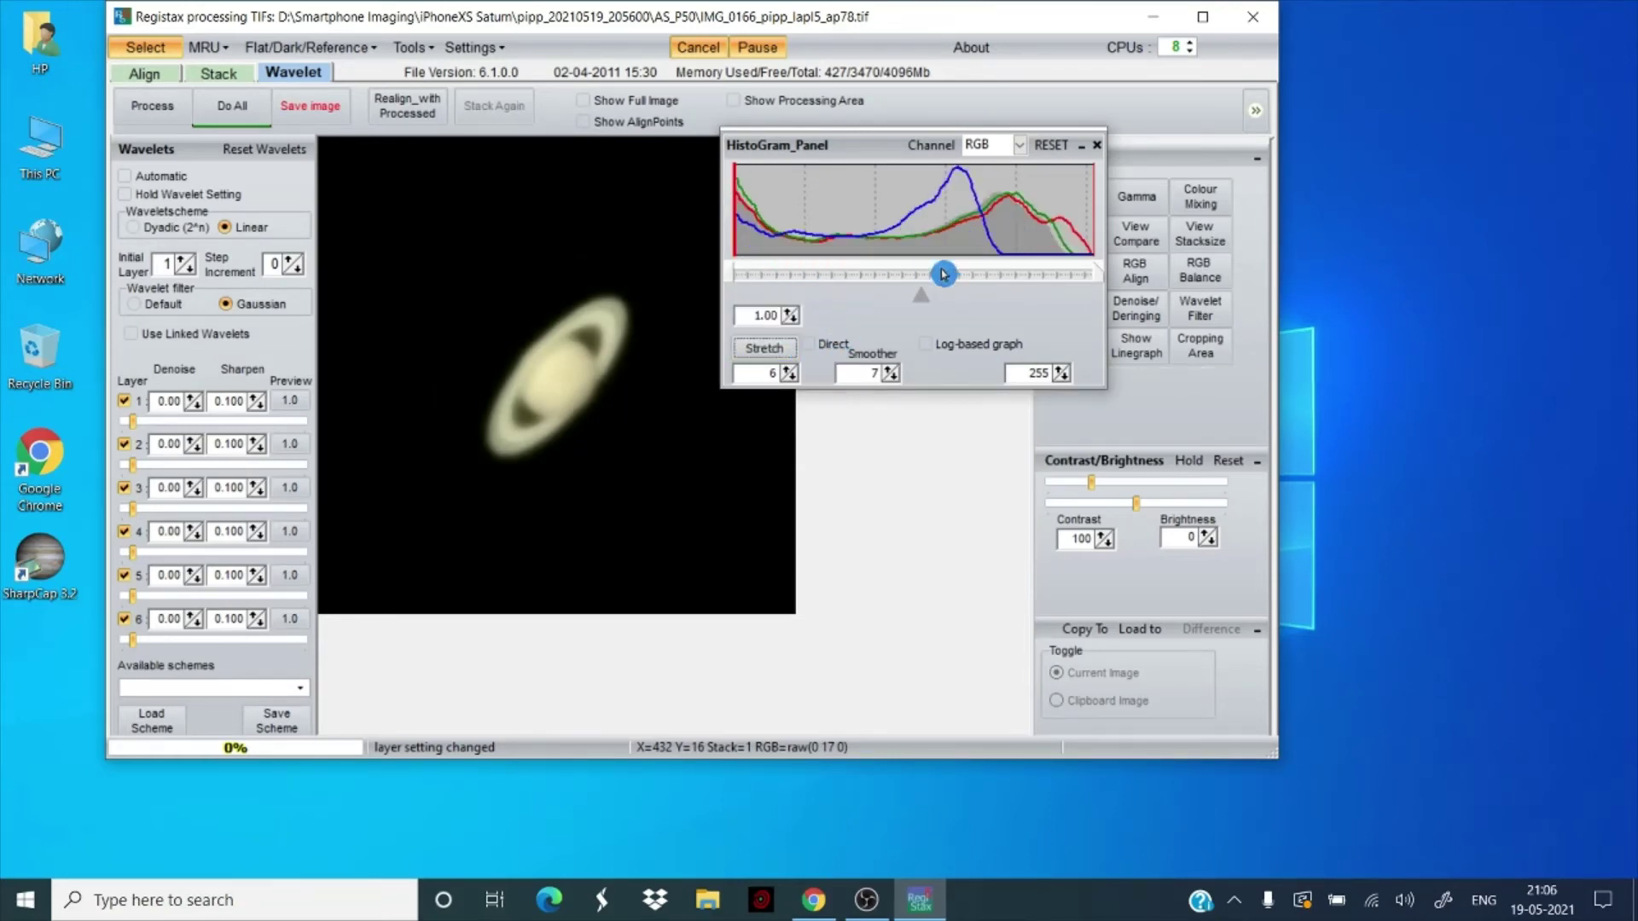
click(738, 282)
click(1051, 145)
click(765, 256)
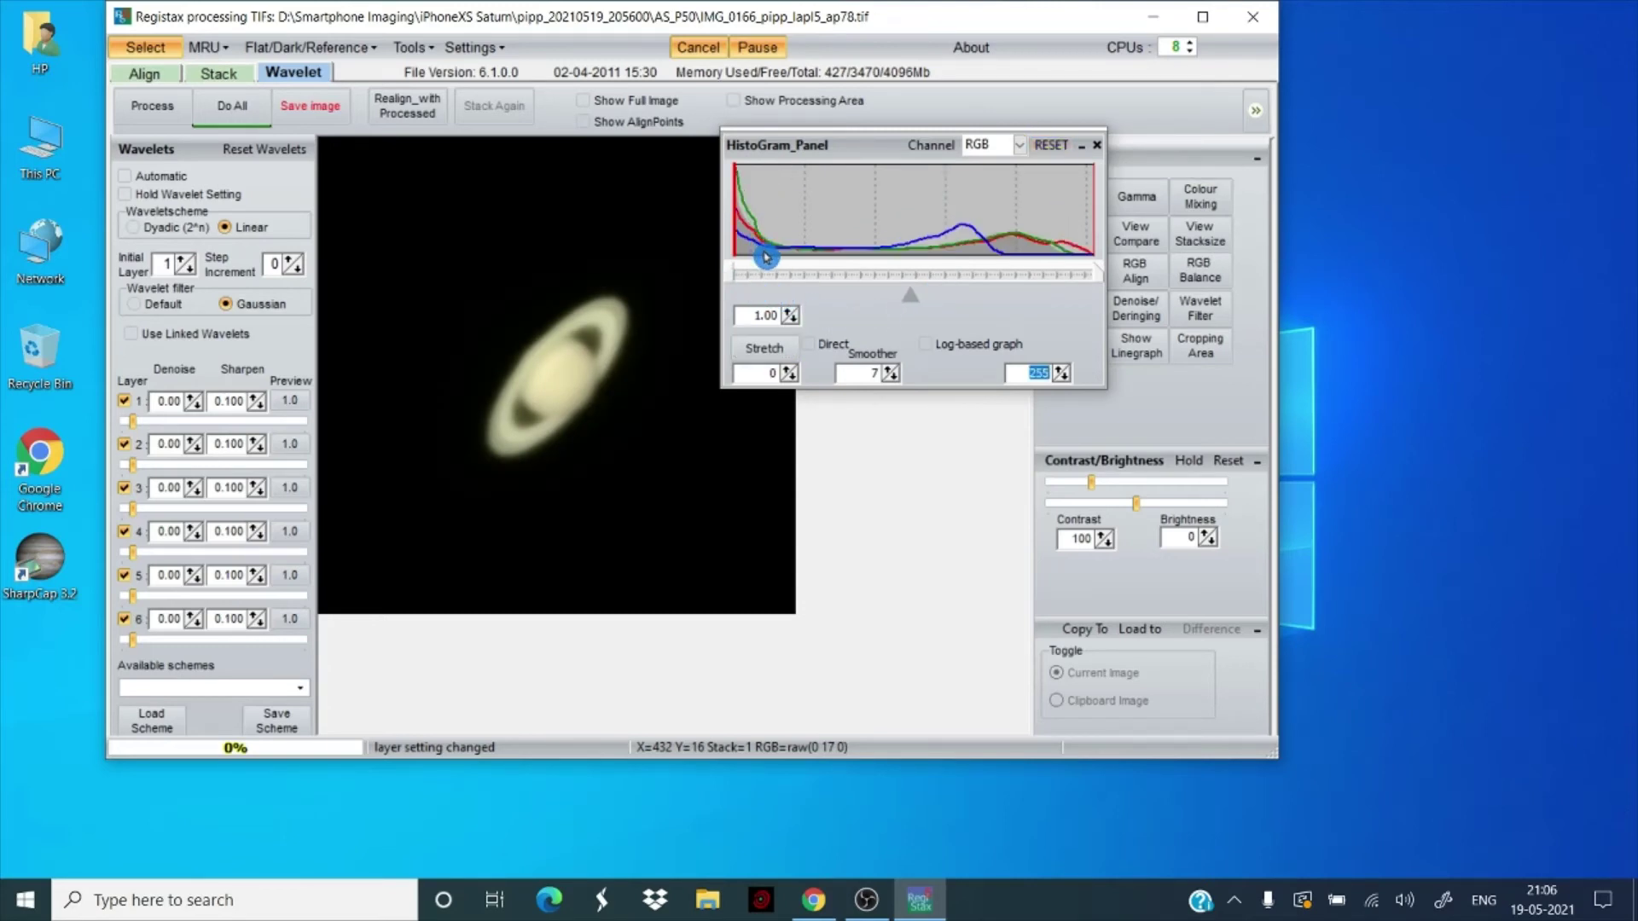
click(1051, 174)
click(731, 276)
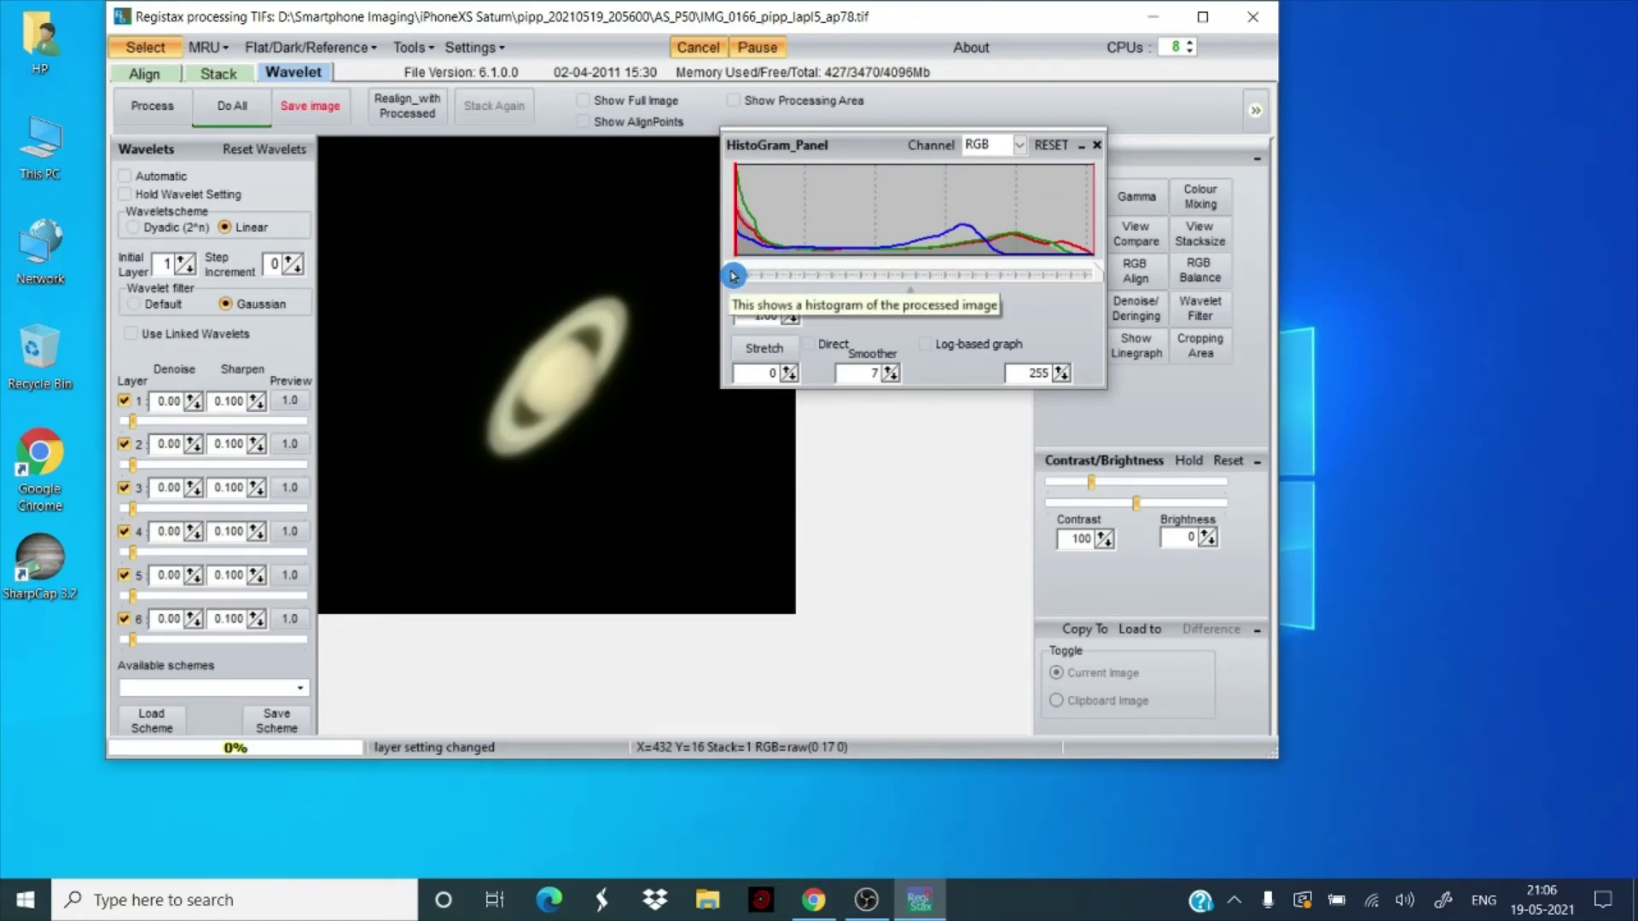
Step: Stretch the histogram again with the black point at 4 and close the panel
drag(734, 275, 739, 275)
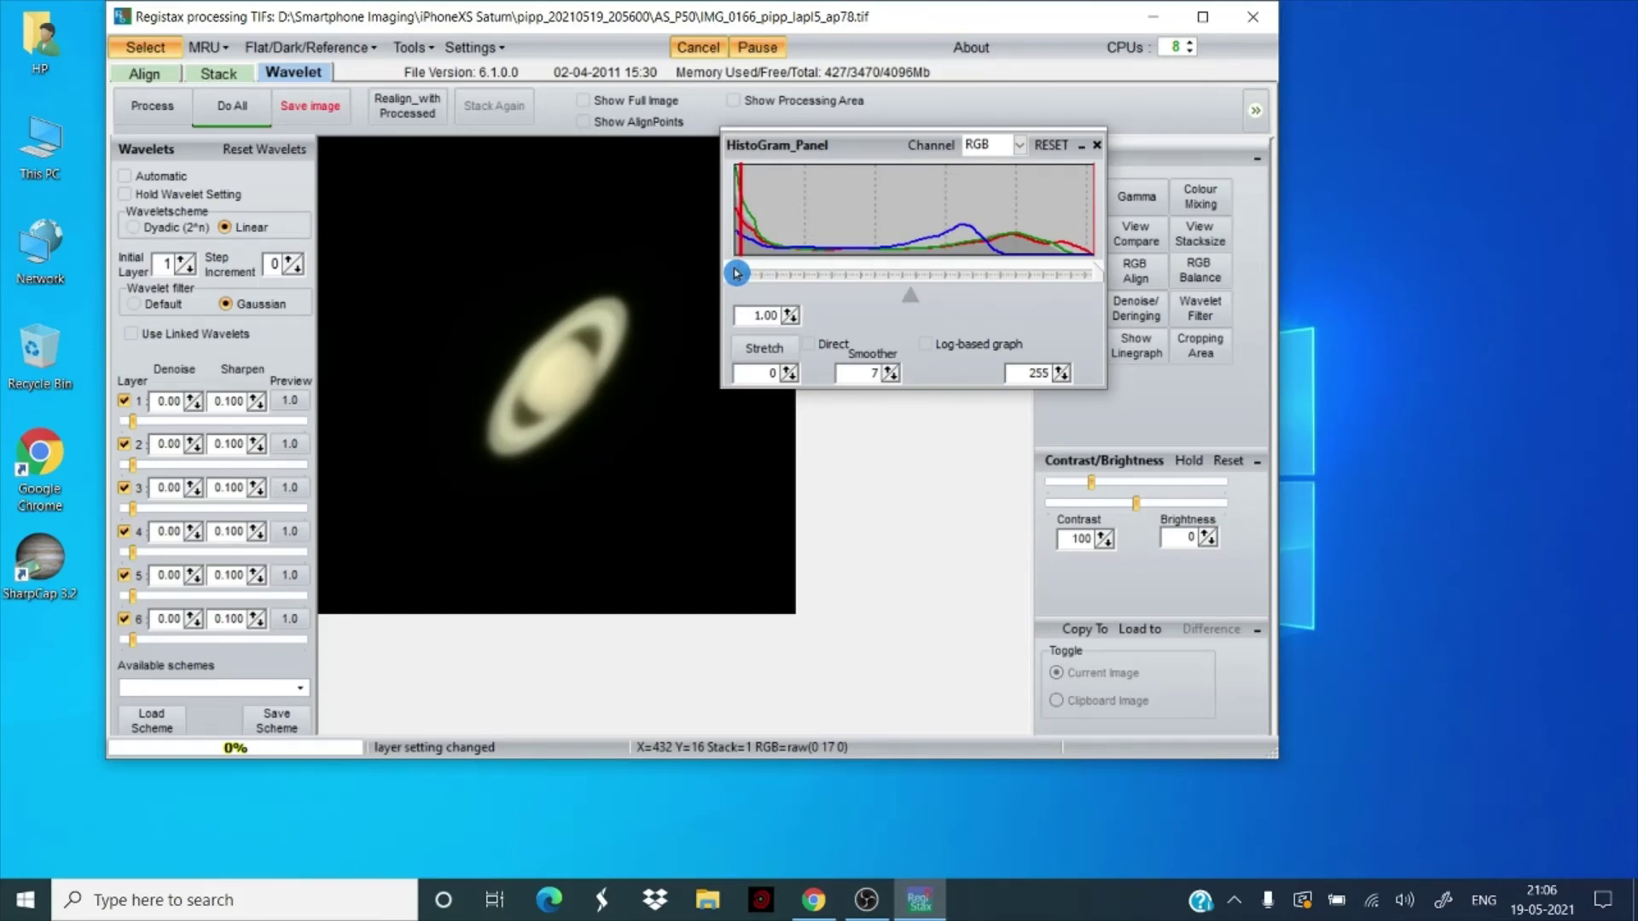
drag(736, 272, 742, 275)
click(770, 350)
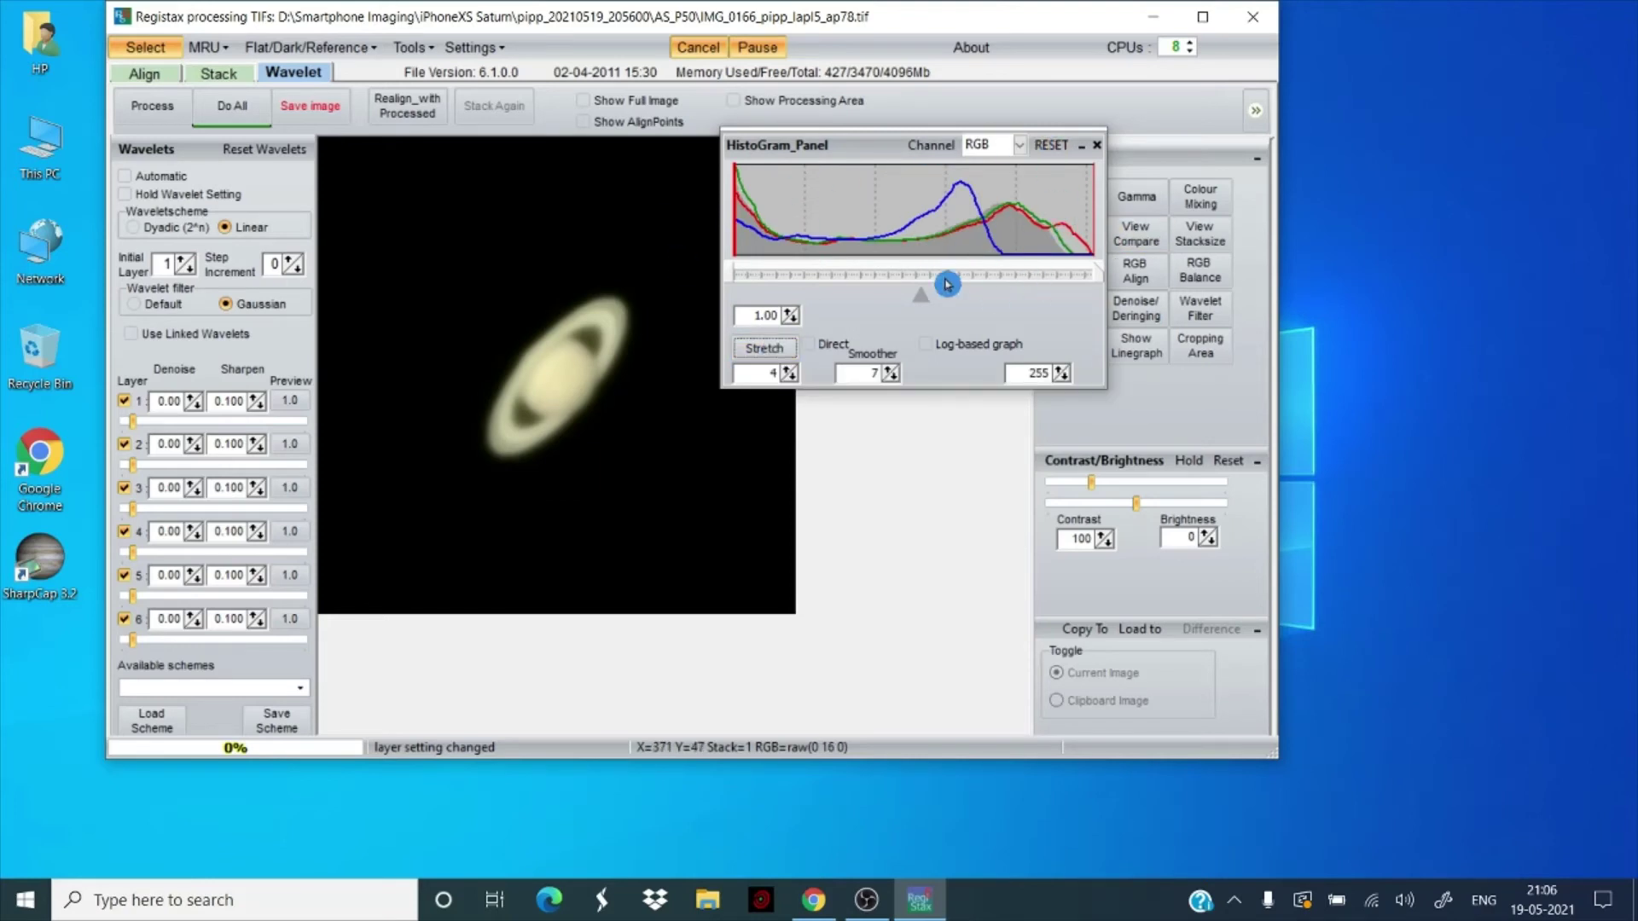
click(1097, 148)
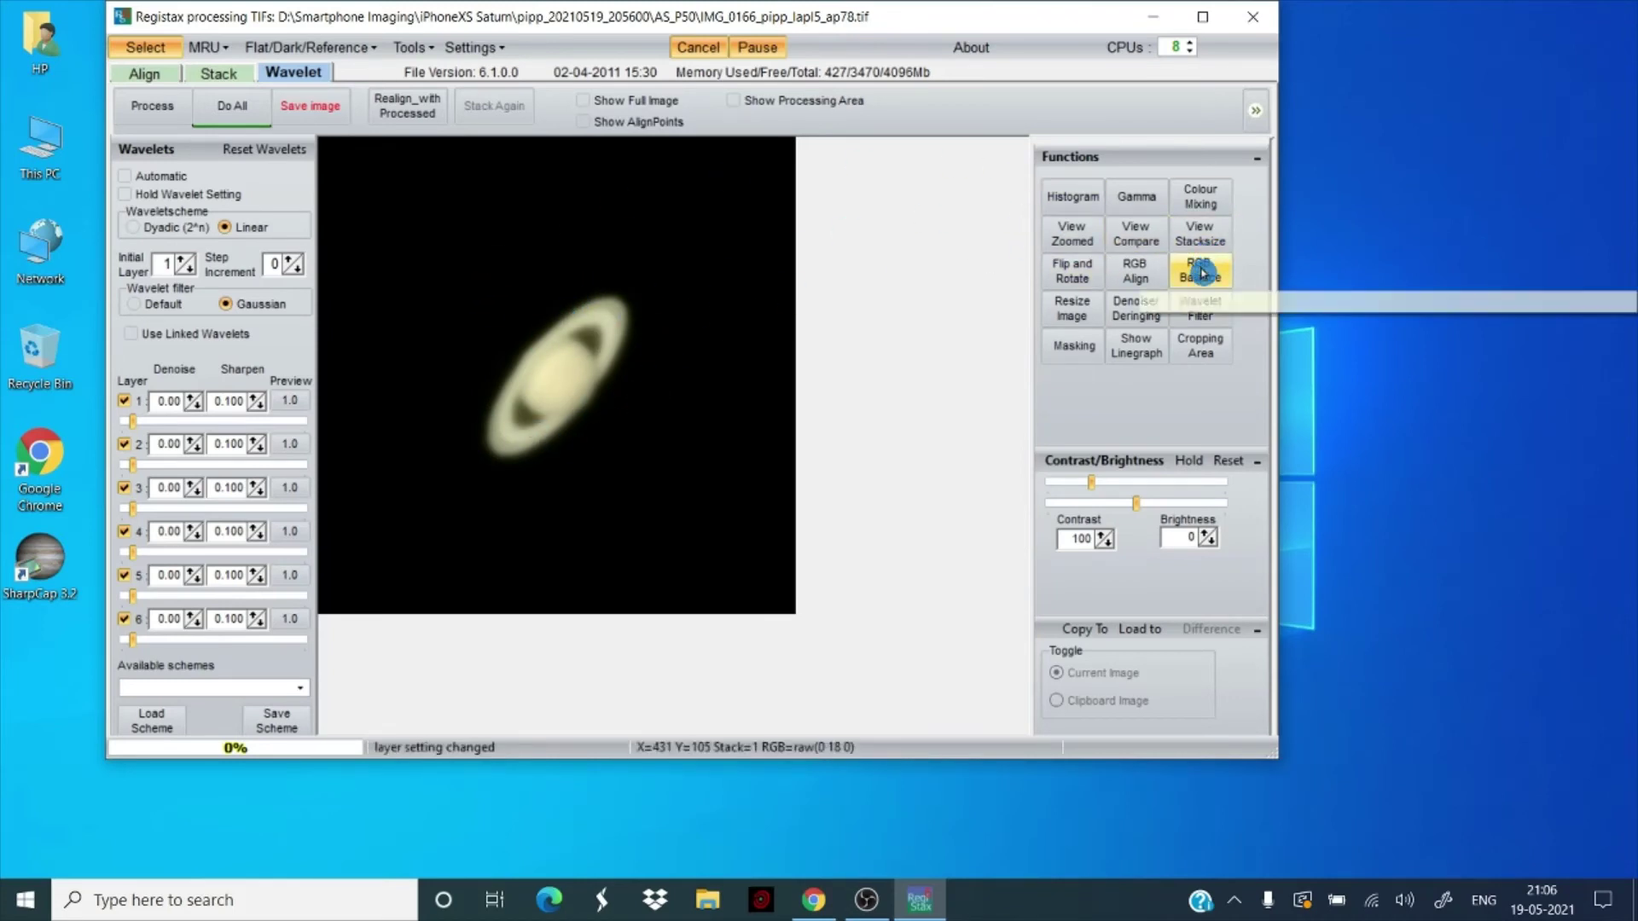
Step: Autobalance the RGB channels to weights red 0.98, green 0.97, blue 1.26
click(1203, 264)
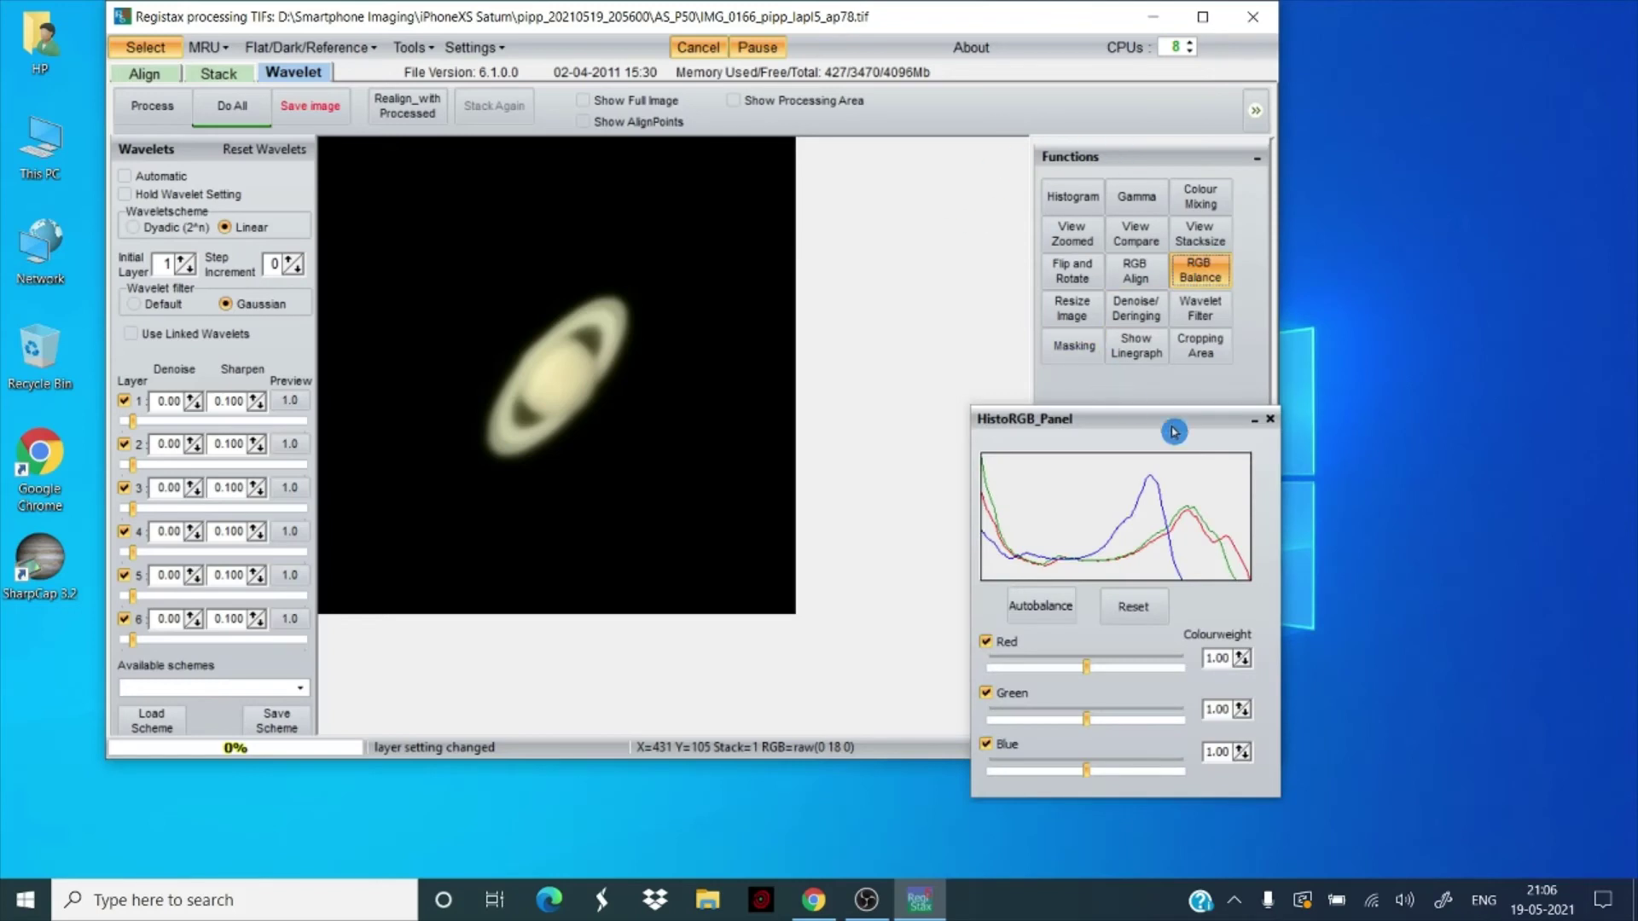
click(1051, 608)
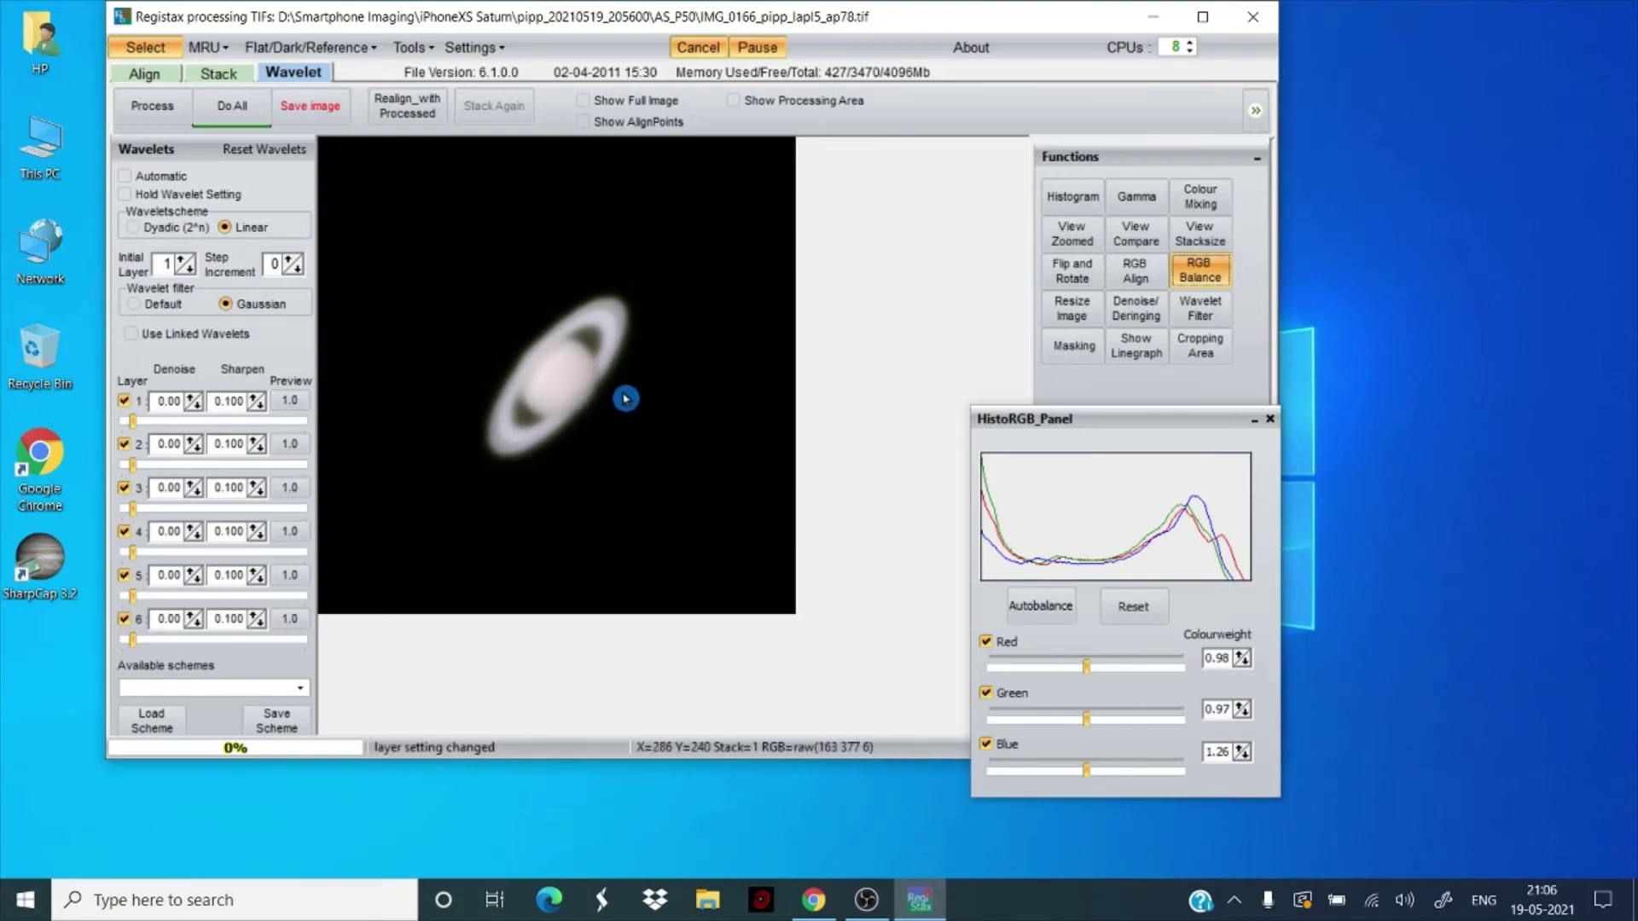
click(1274, 420)
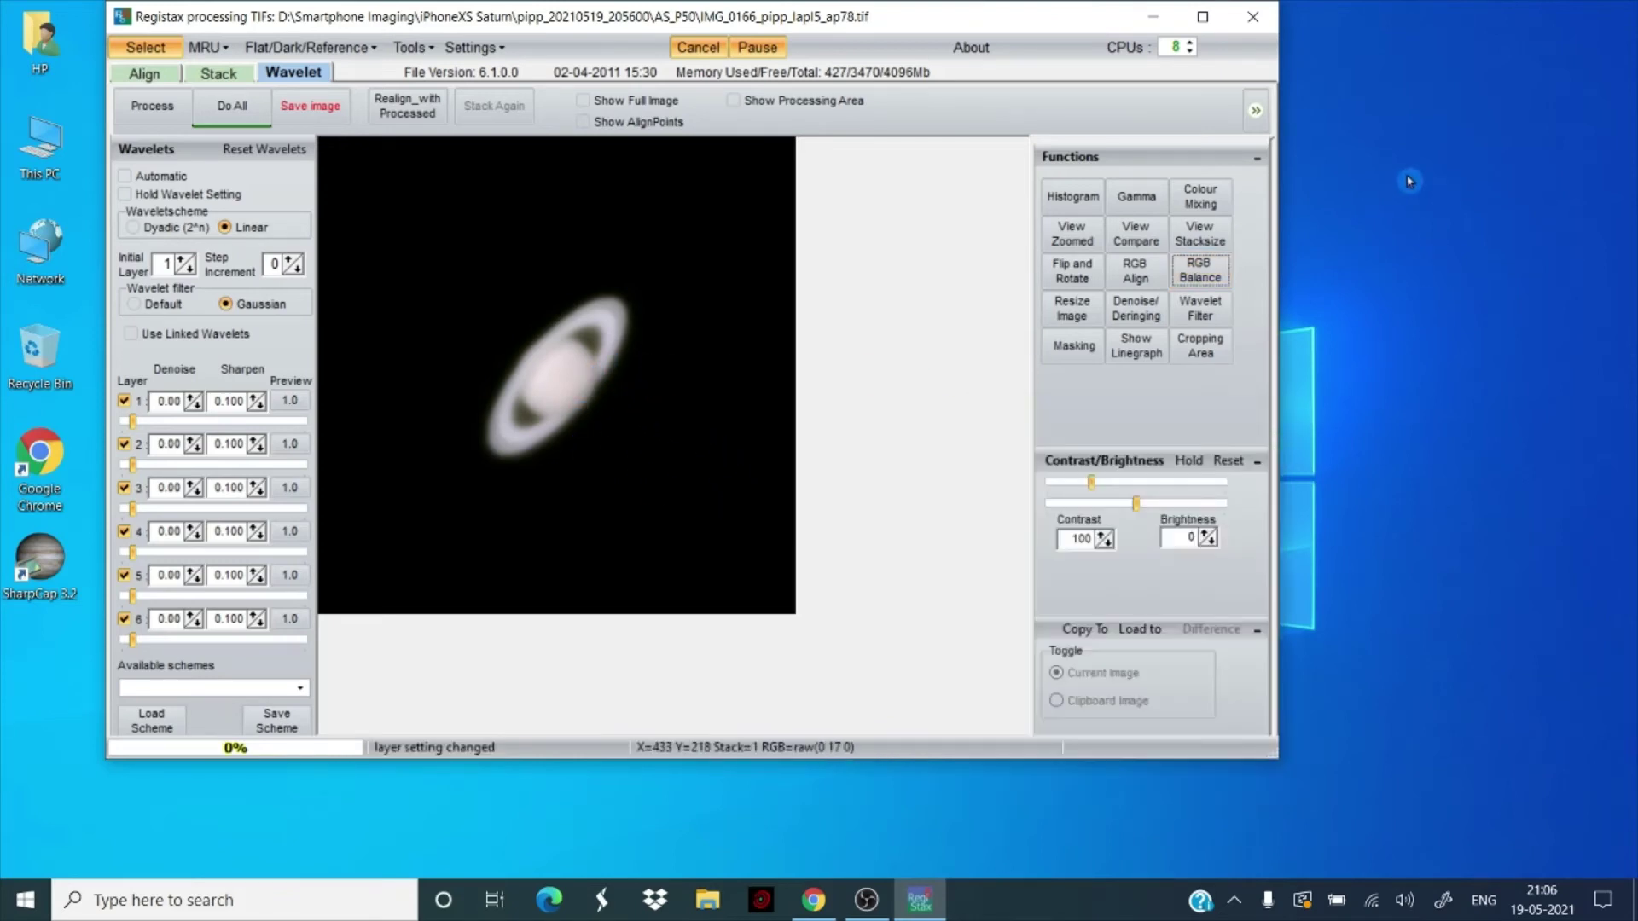
Step: Open a 2.00x Lanczos zoom preview of Saturn and apply Do All with current wavelets
click(1071, 229)
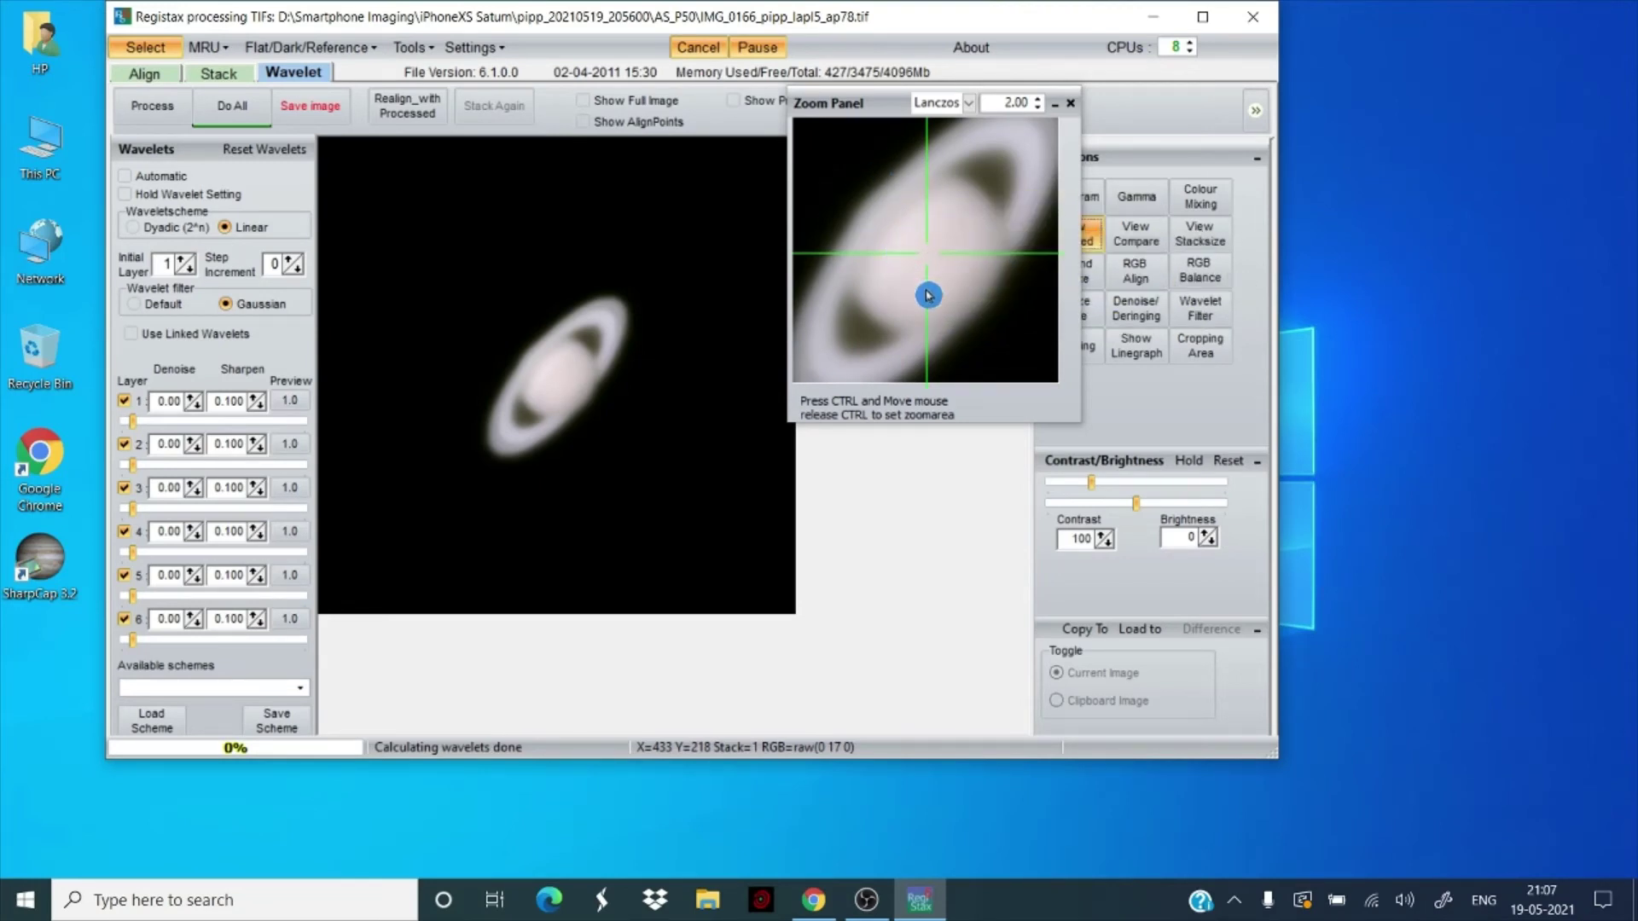
click(162, 418)
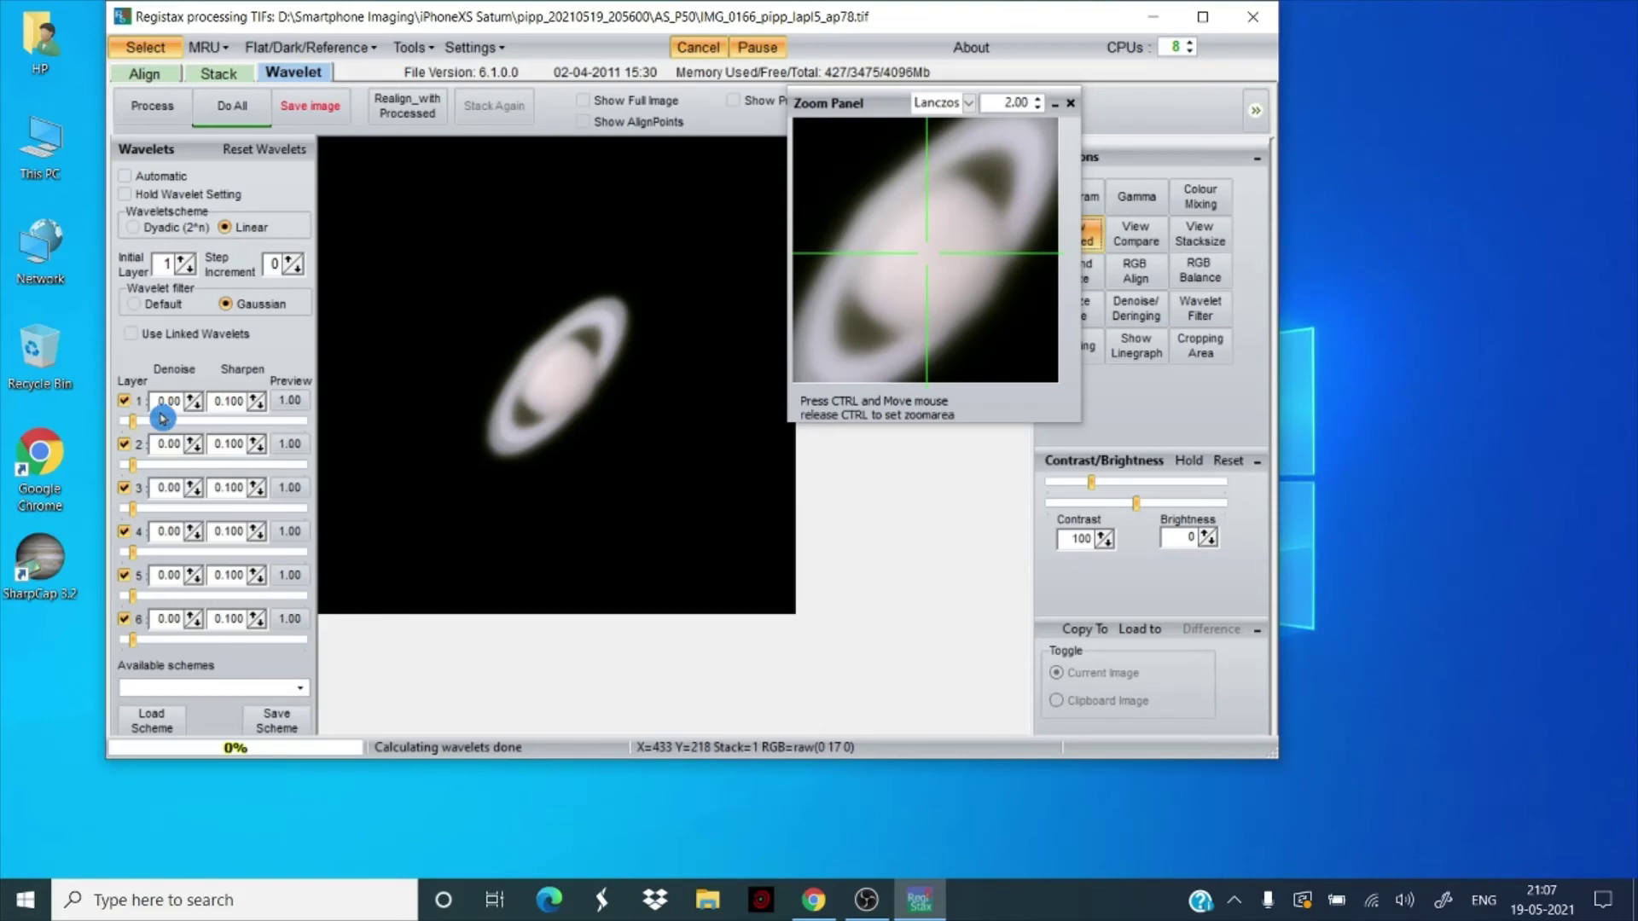
click(197, 426)
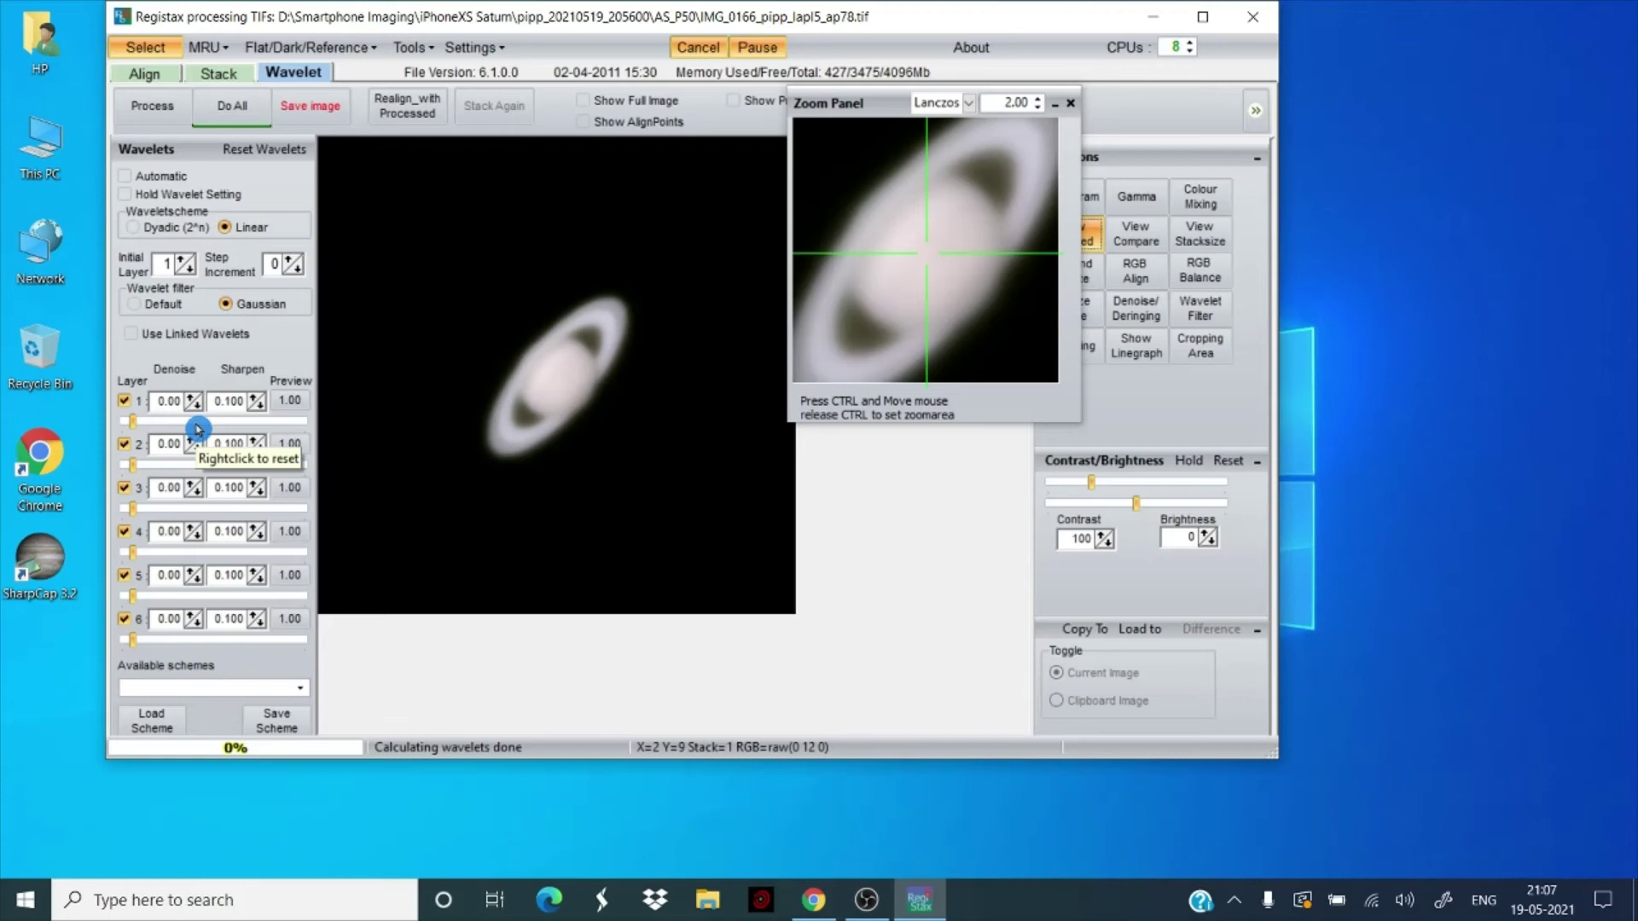
click(214, 126)
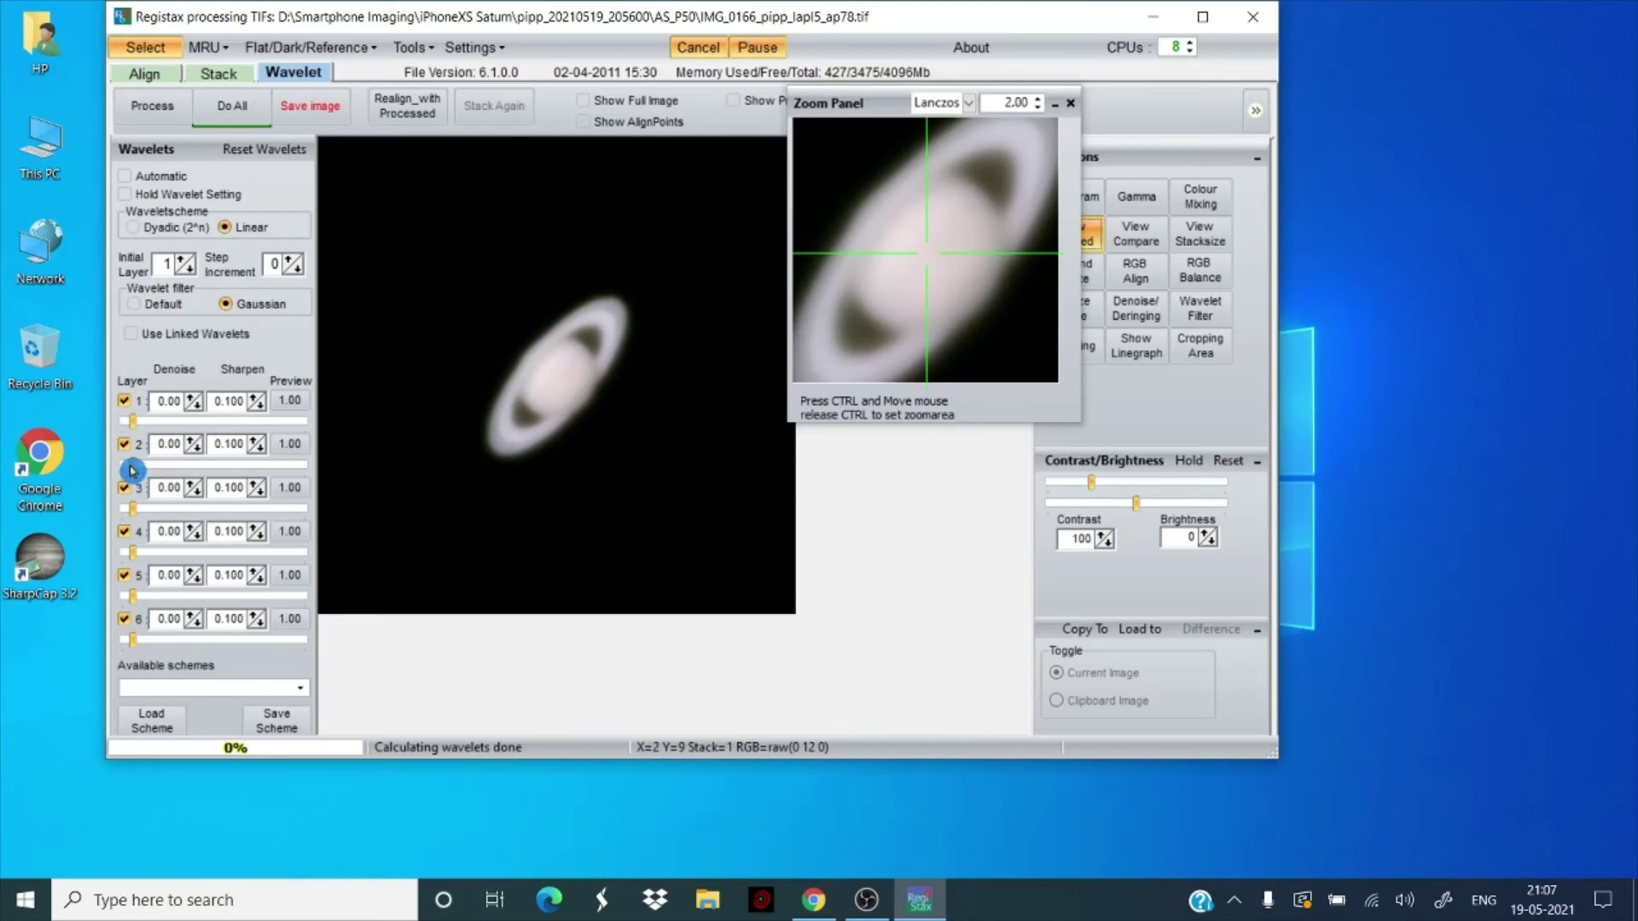
Step: Push the layer 2 wavelet slider up to 92.0 and the layer 6 slider to 90.2
drag(131, 466, 253, 470)
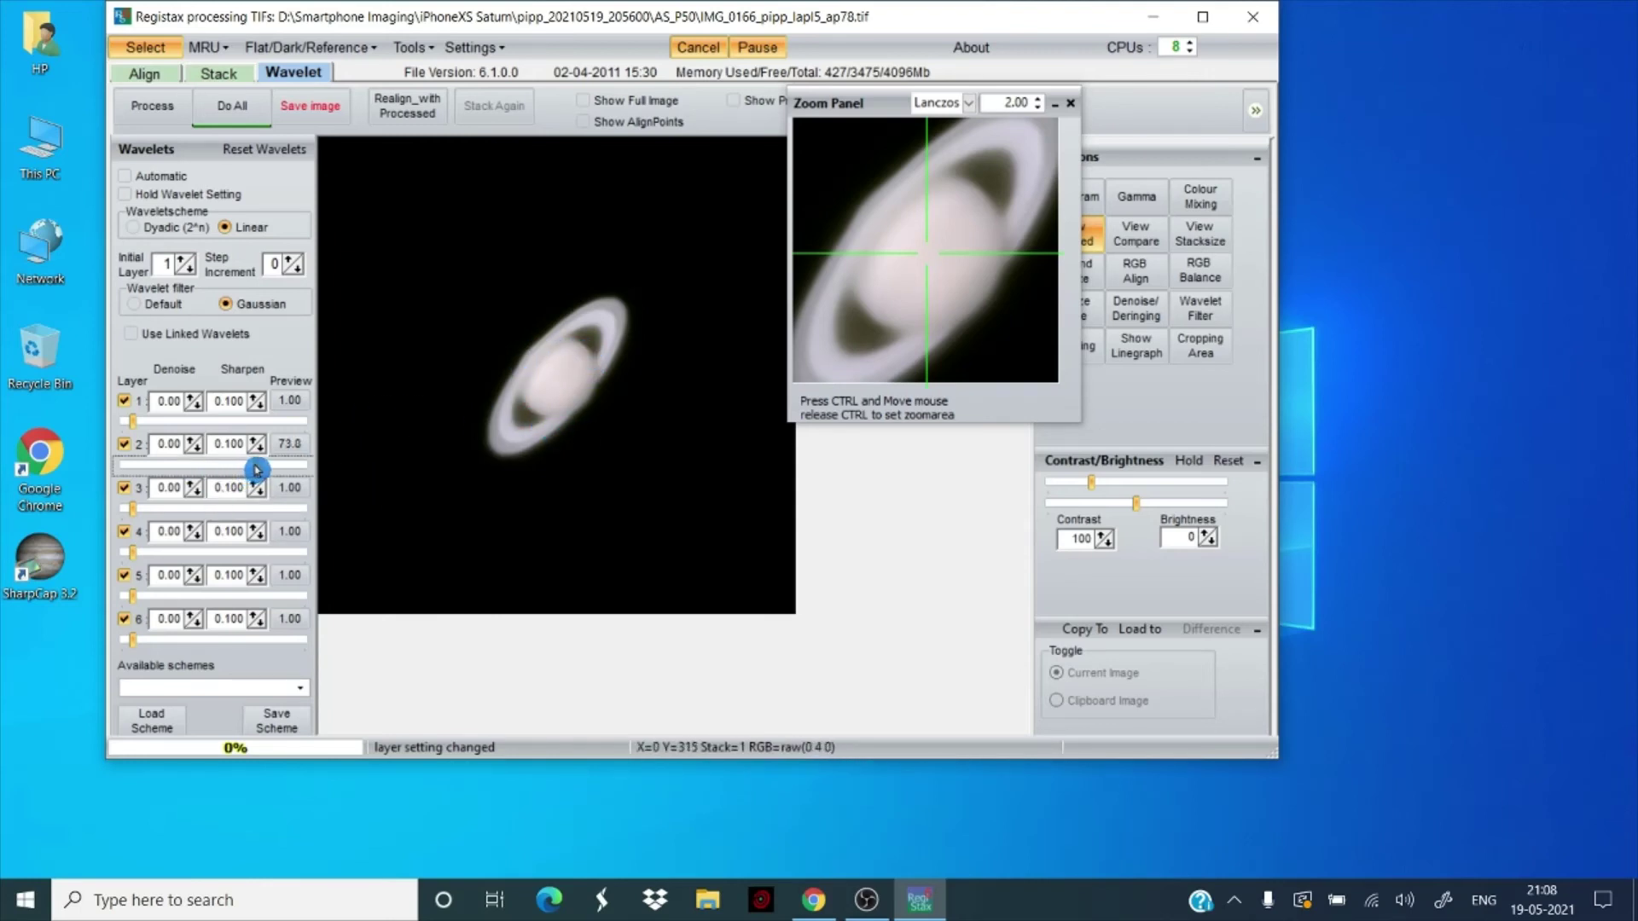
drag(255, 469, 290, 470)
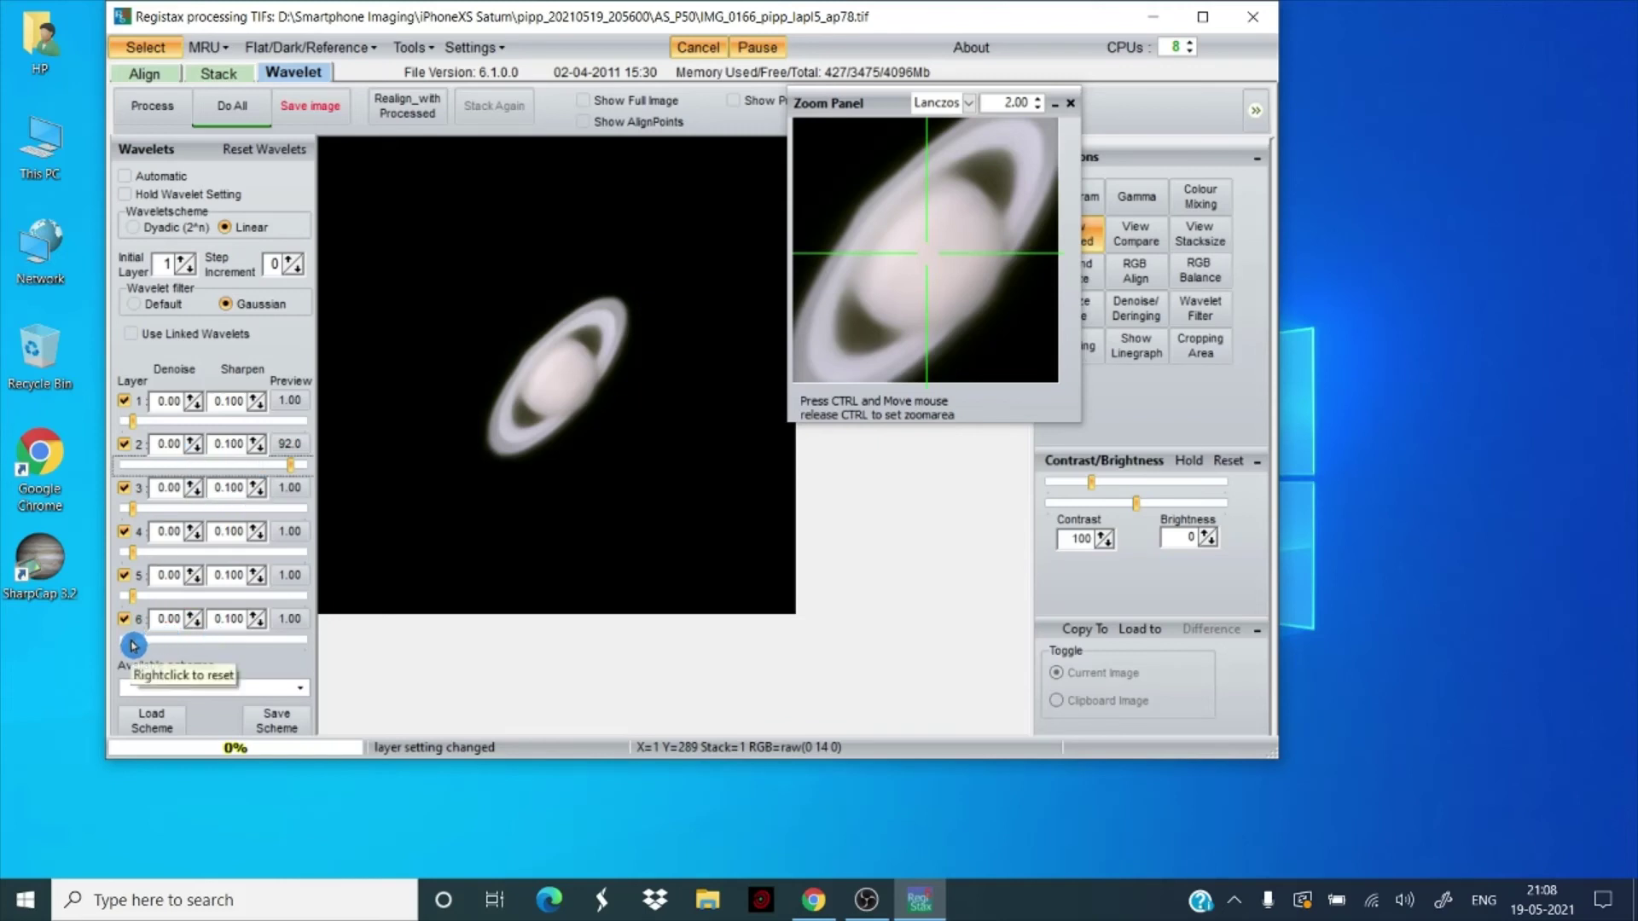
drag(133, 645, 256, 646)
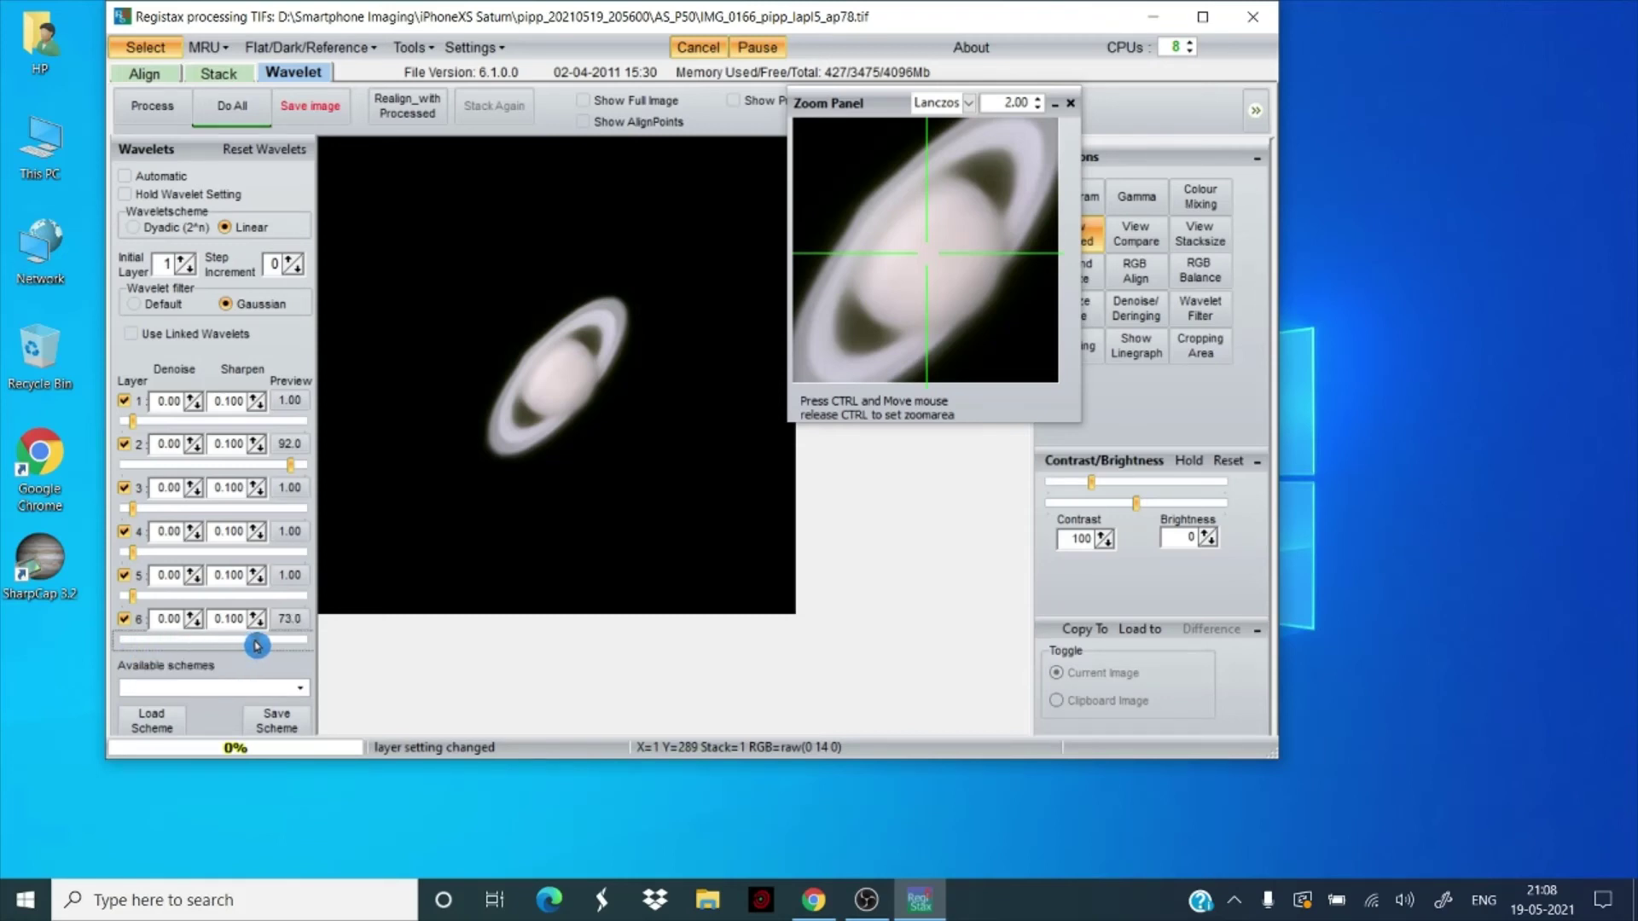
drag(258, 645, 287, 649)
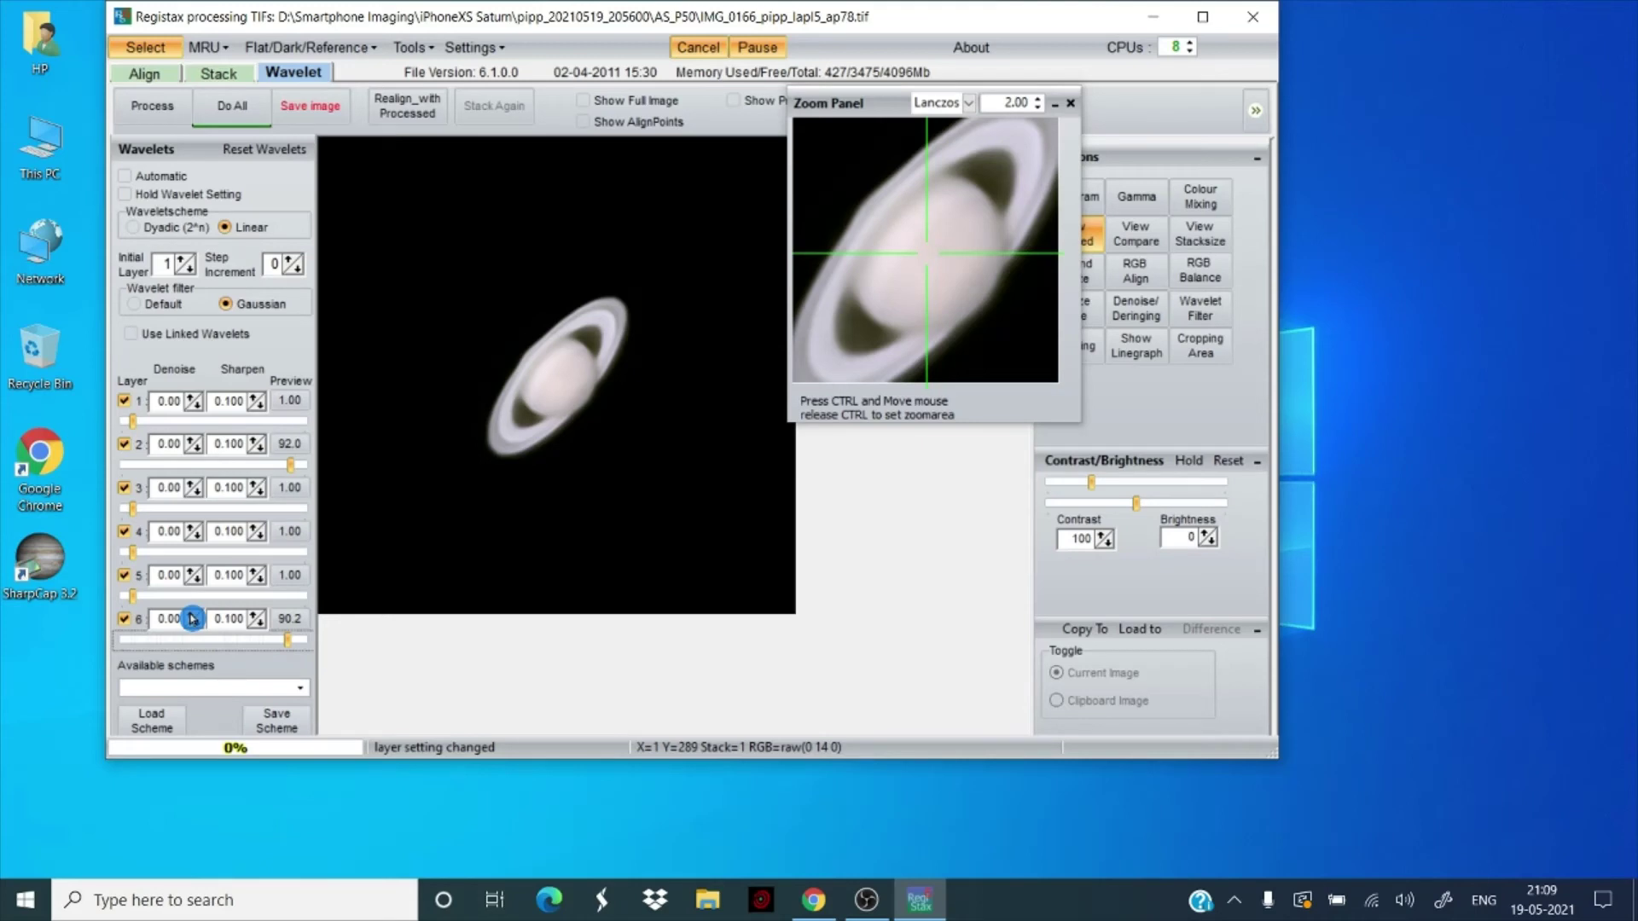
Step: Set layer 6 to denoise 0.10, sharpen 0.120 and layer 1 to denoise 0.10, sharpen 0.110
click(193, 616)
click(193, 618)
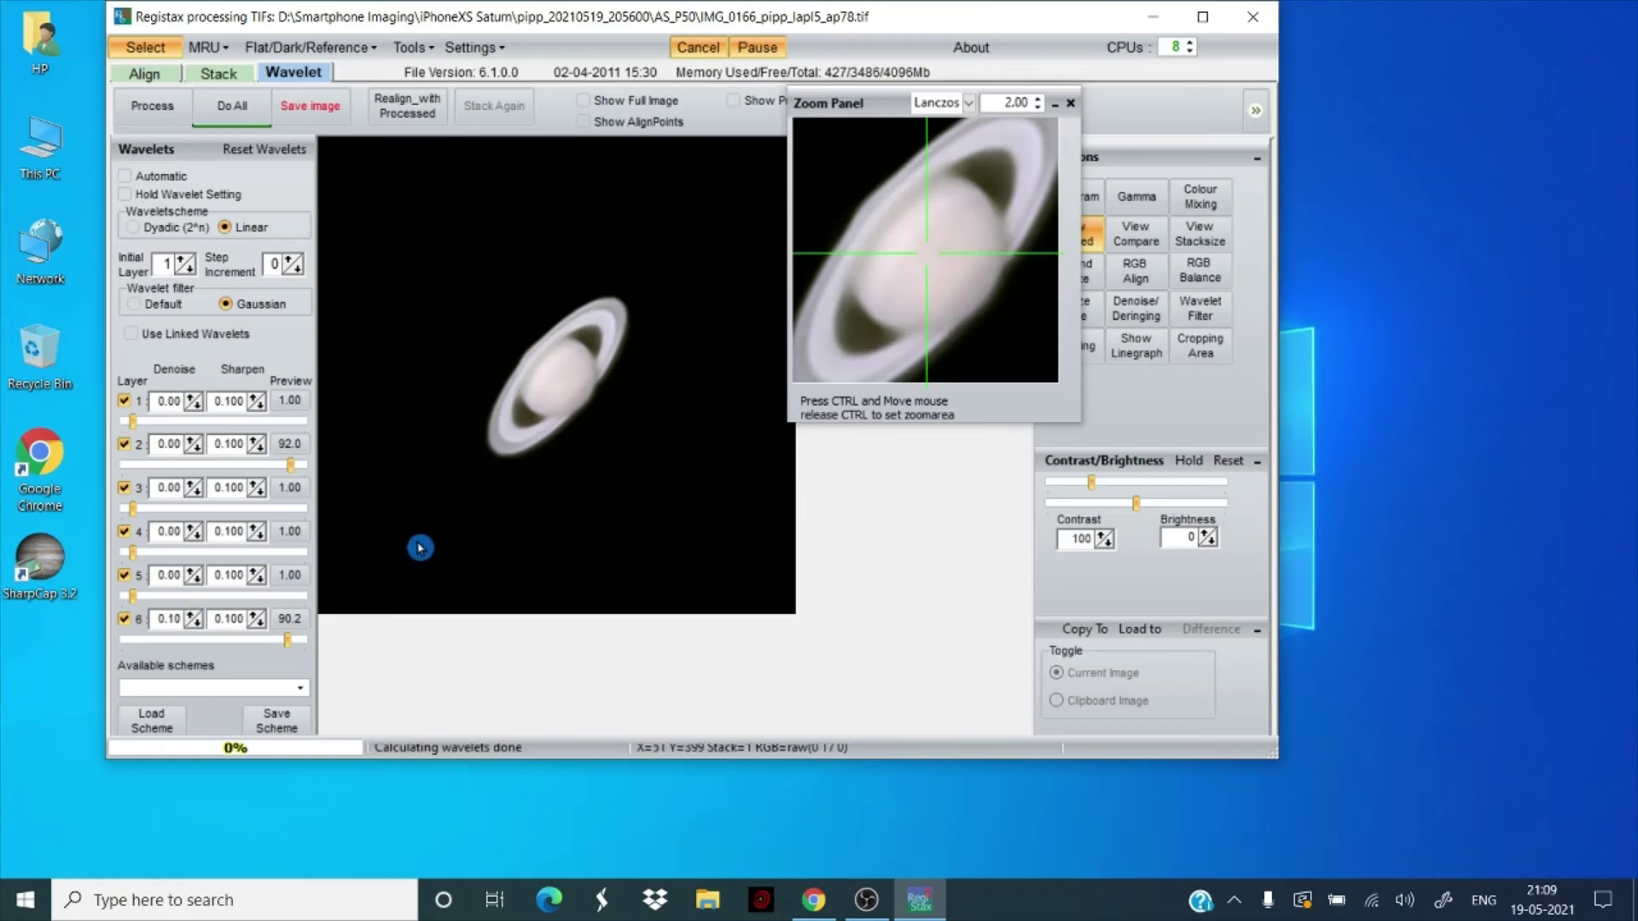
click(193, 399)
click(193, 400)
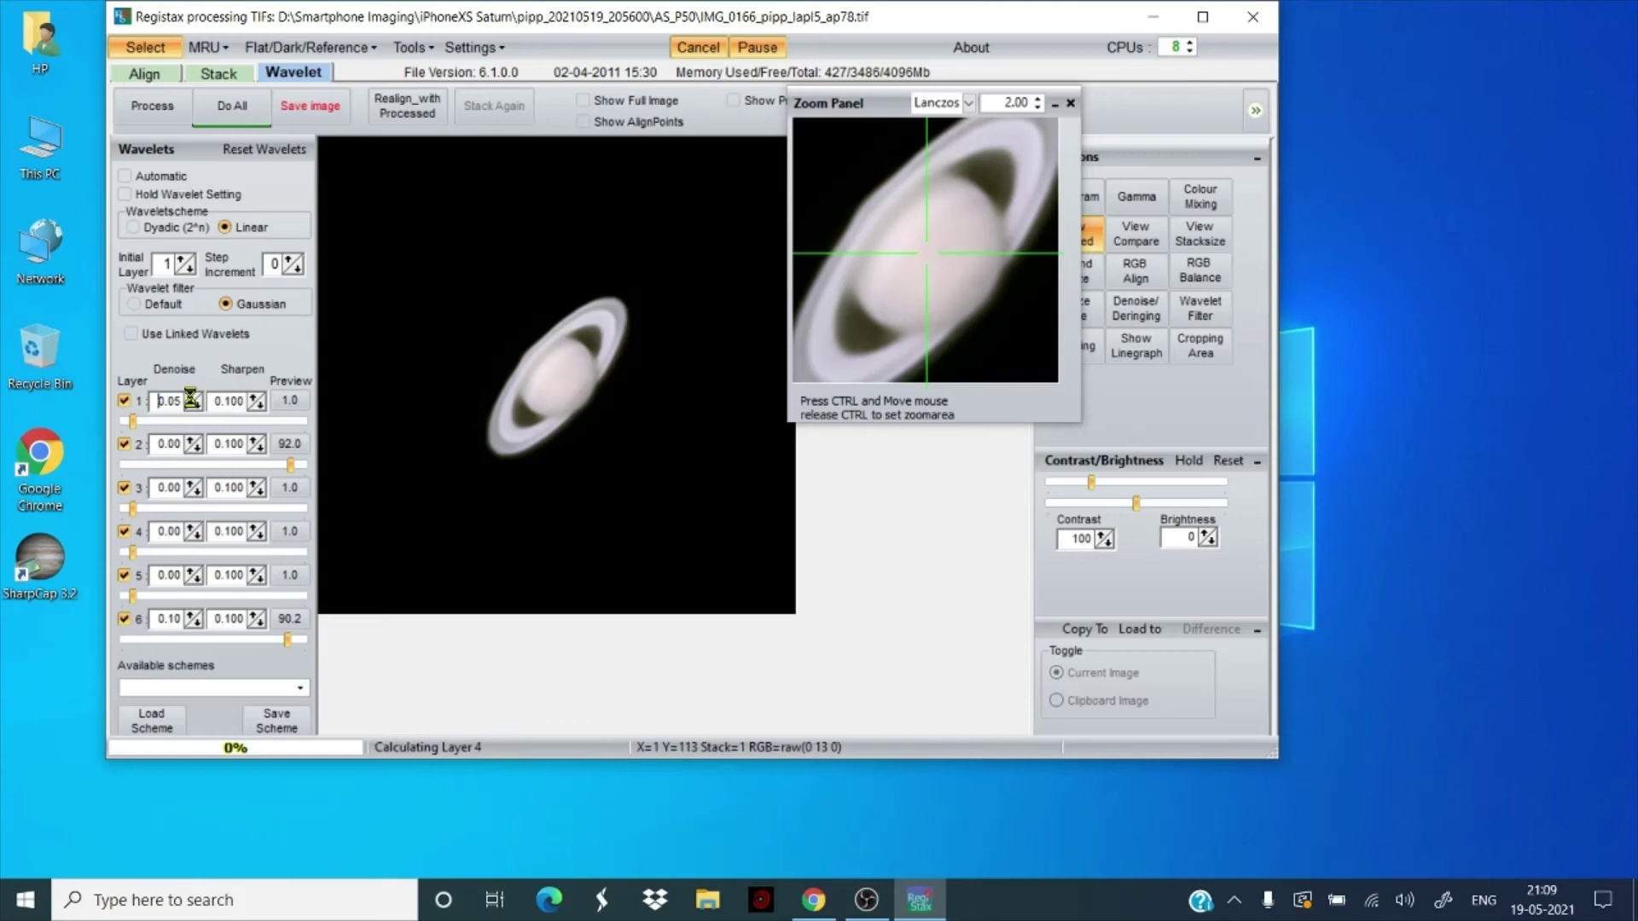
click(256, 400)
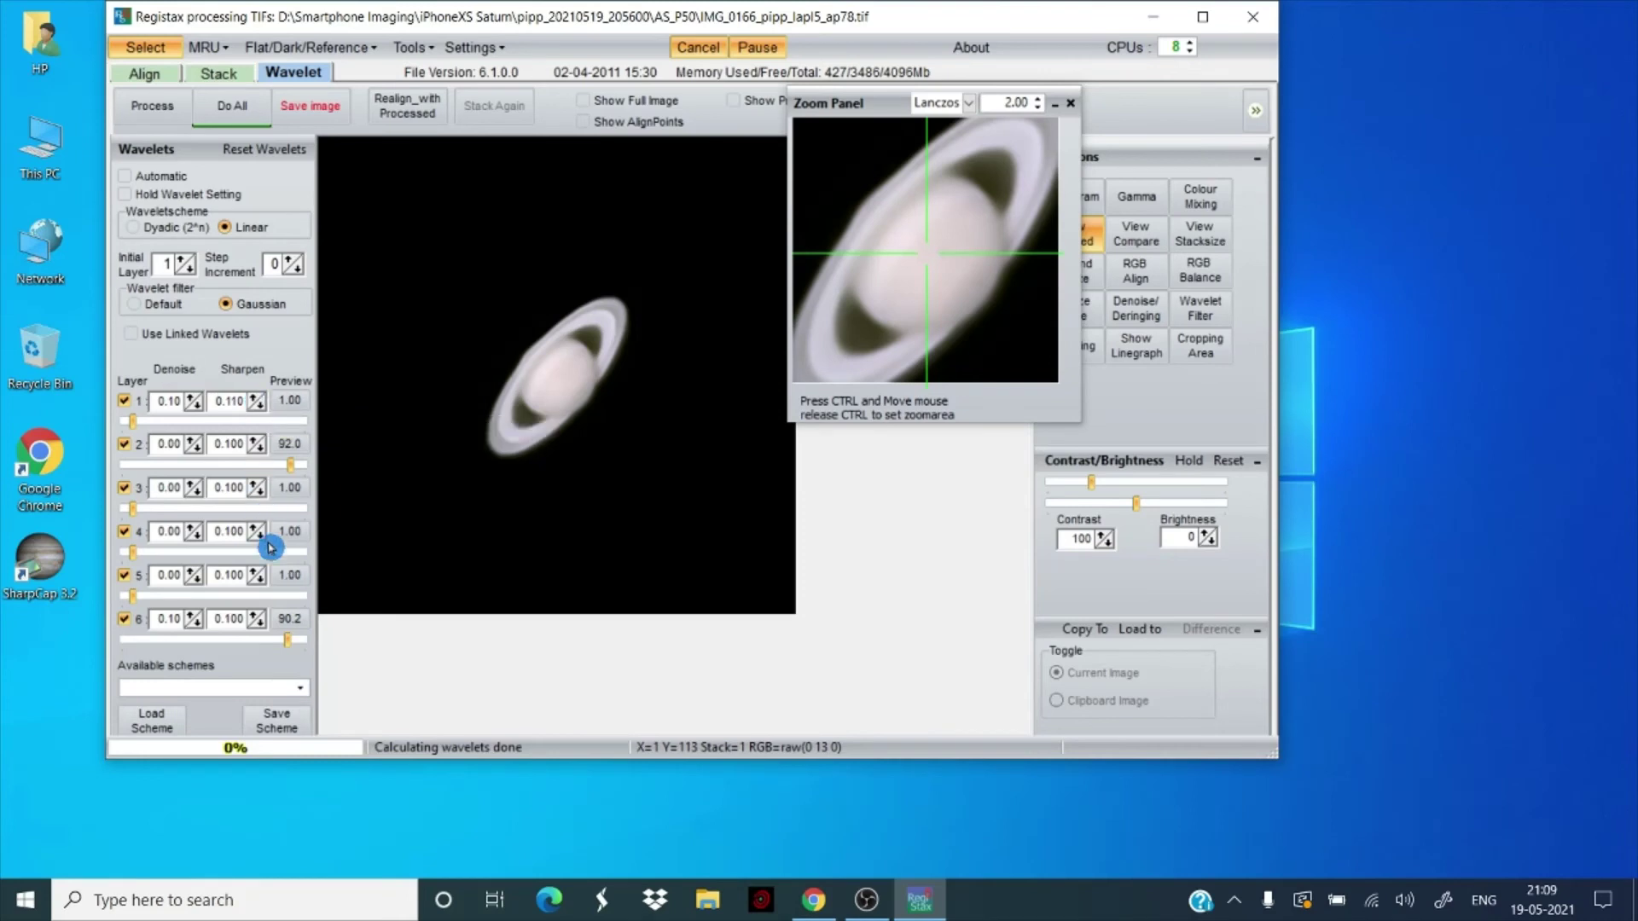
click(252, 618)
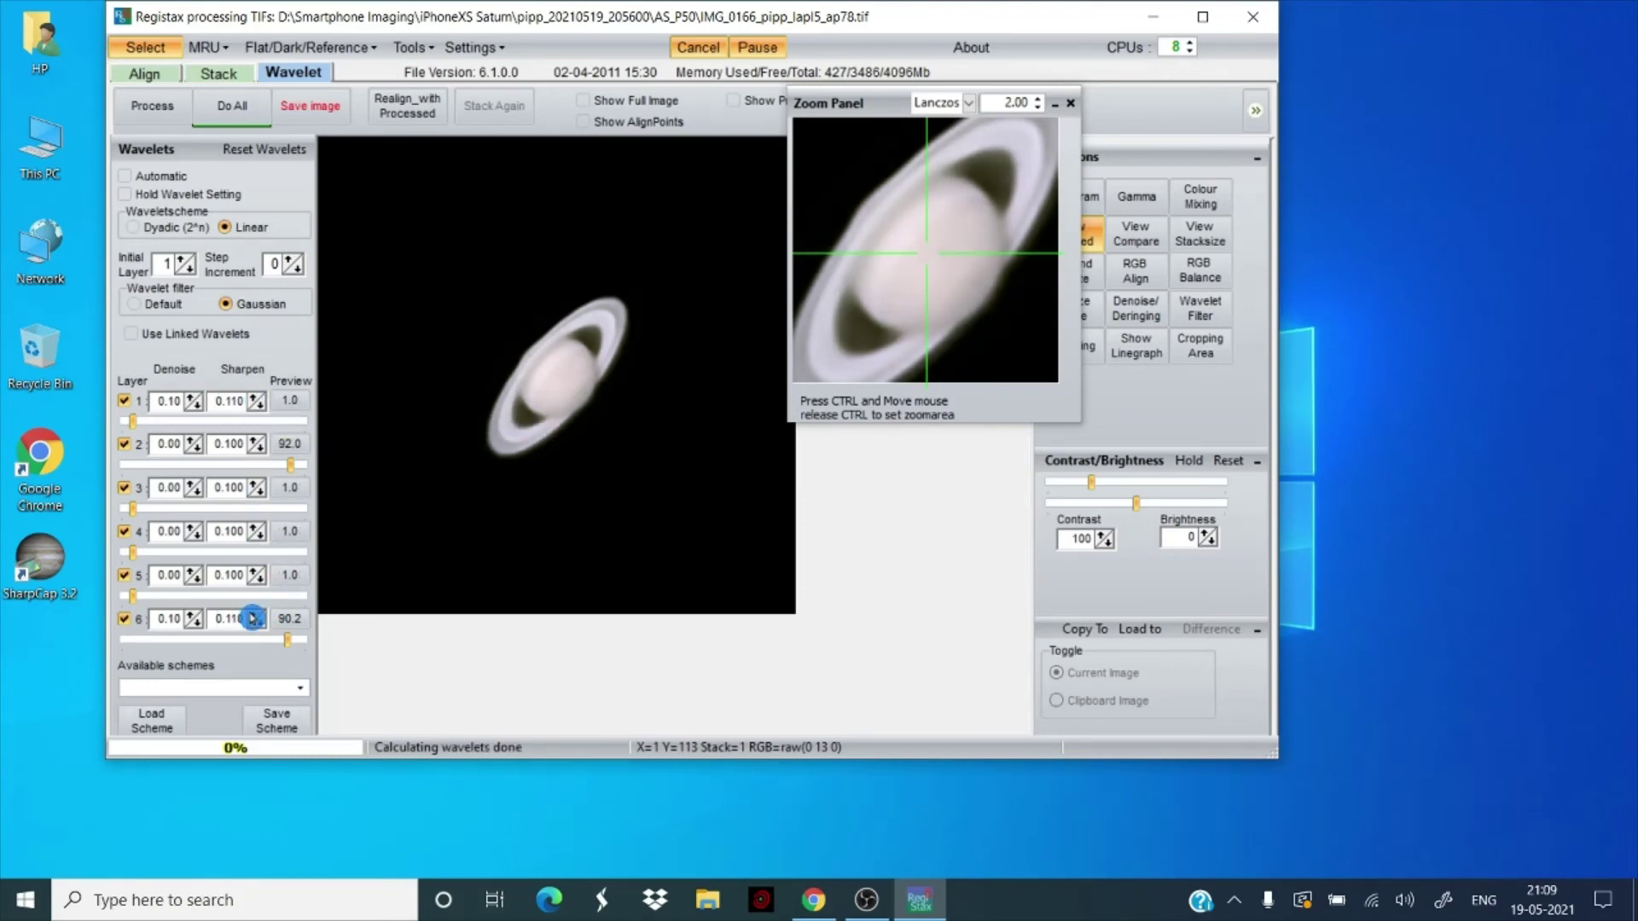
click(253, 617)
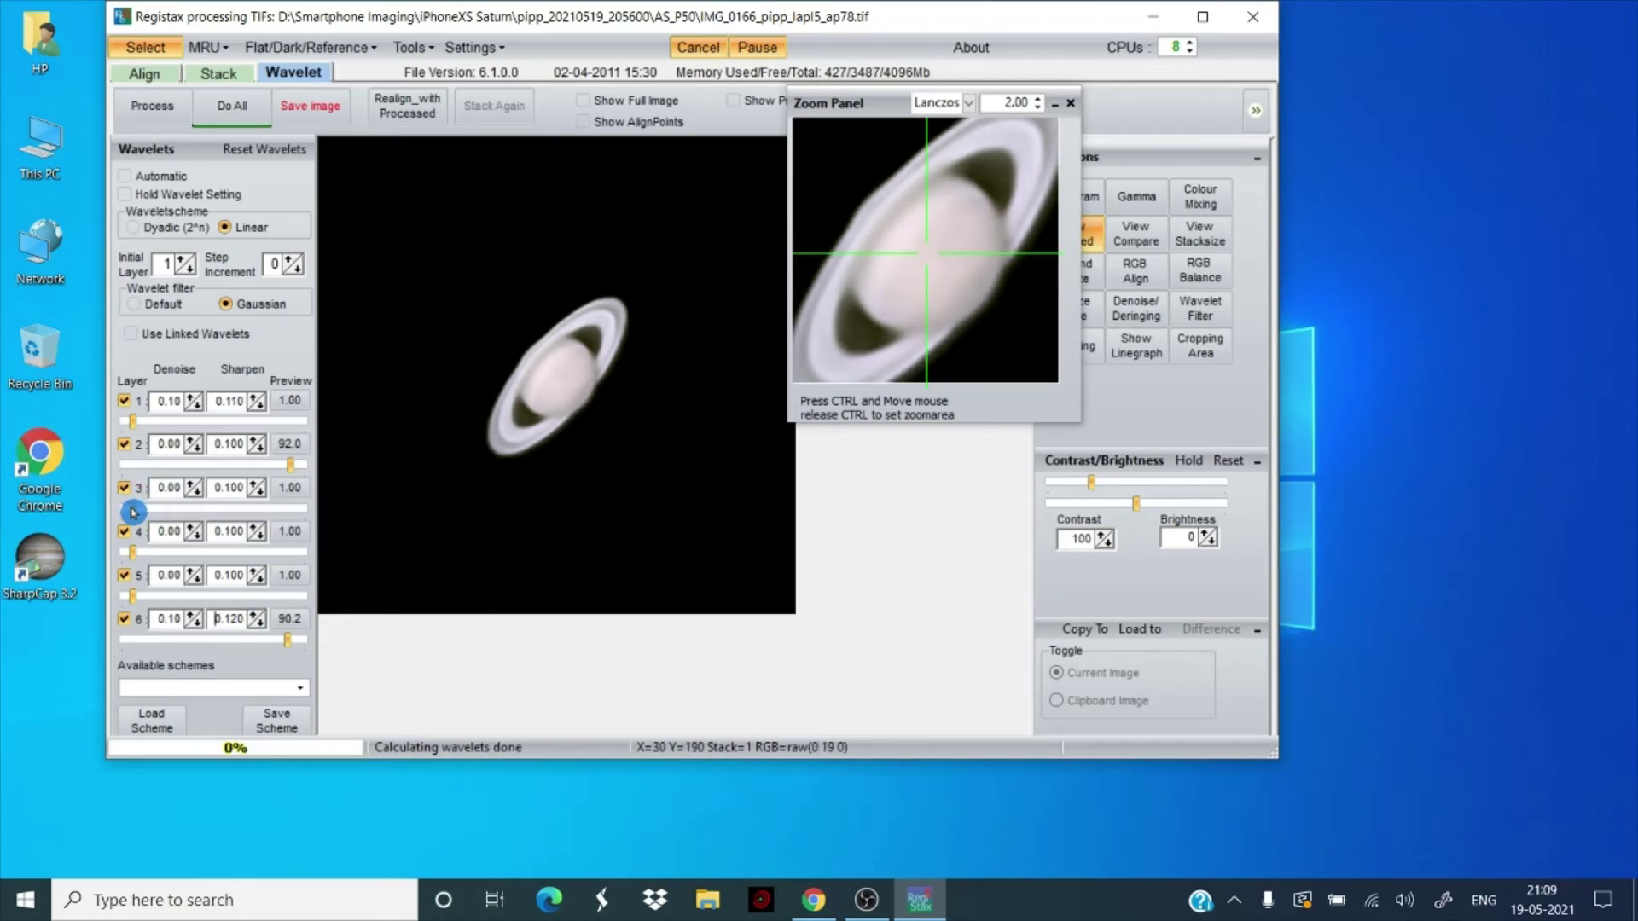
Step: Raise wavelet layers 3 (to about 22), 5 and 4, and layer 1 denoise to 0.15
click(133, 511)
drag(134, 512, 170, 510)
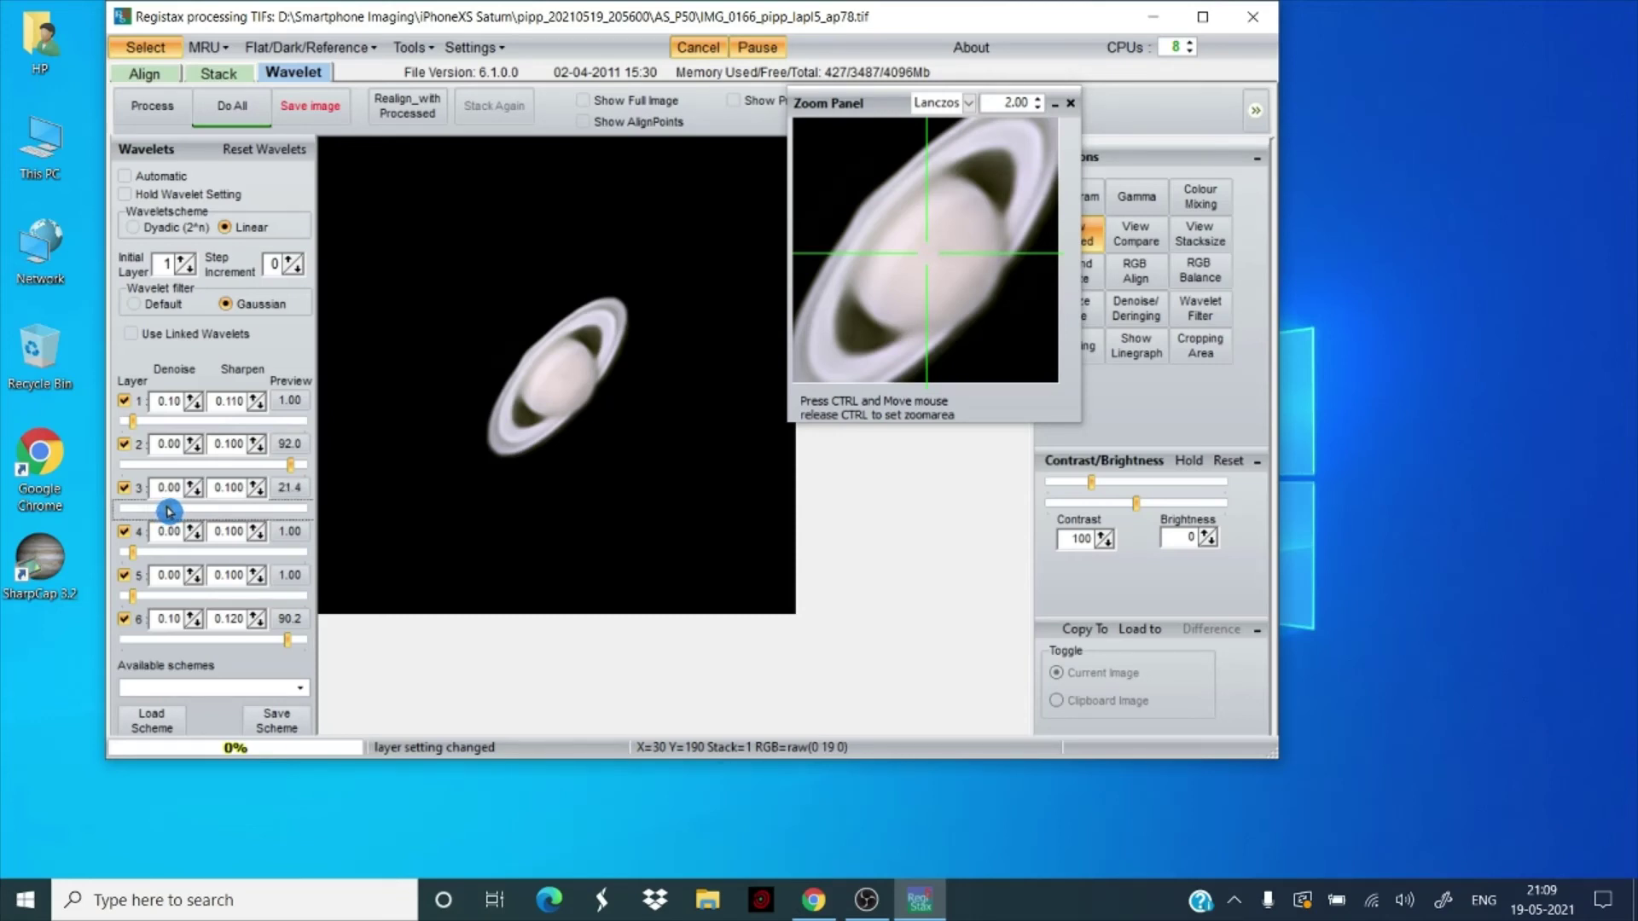
drag(168, 511, 161, 559)
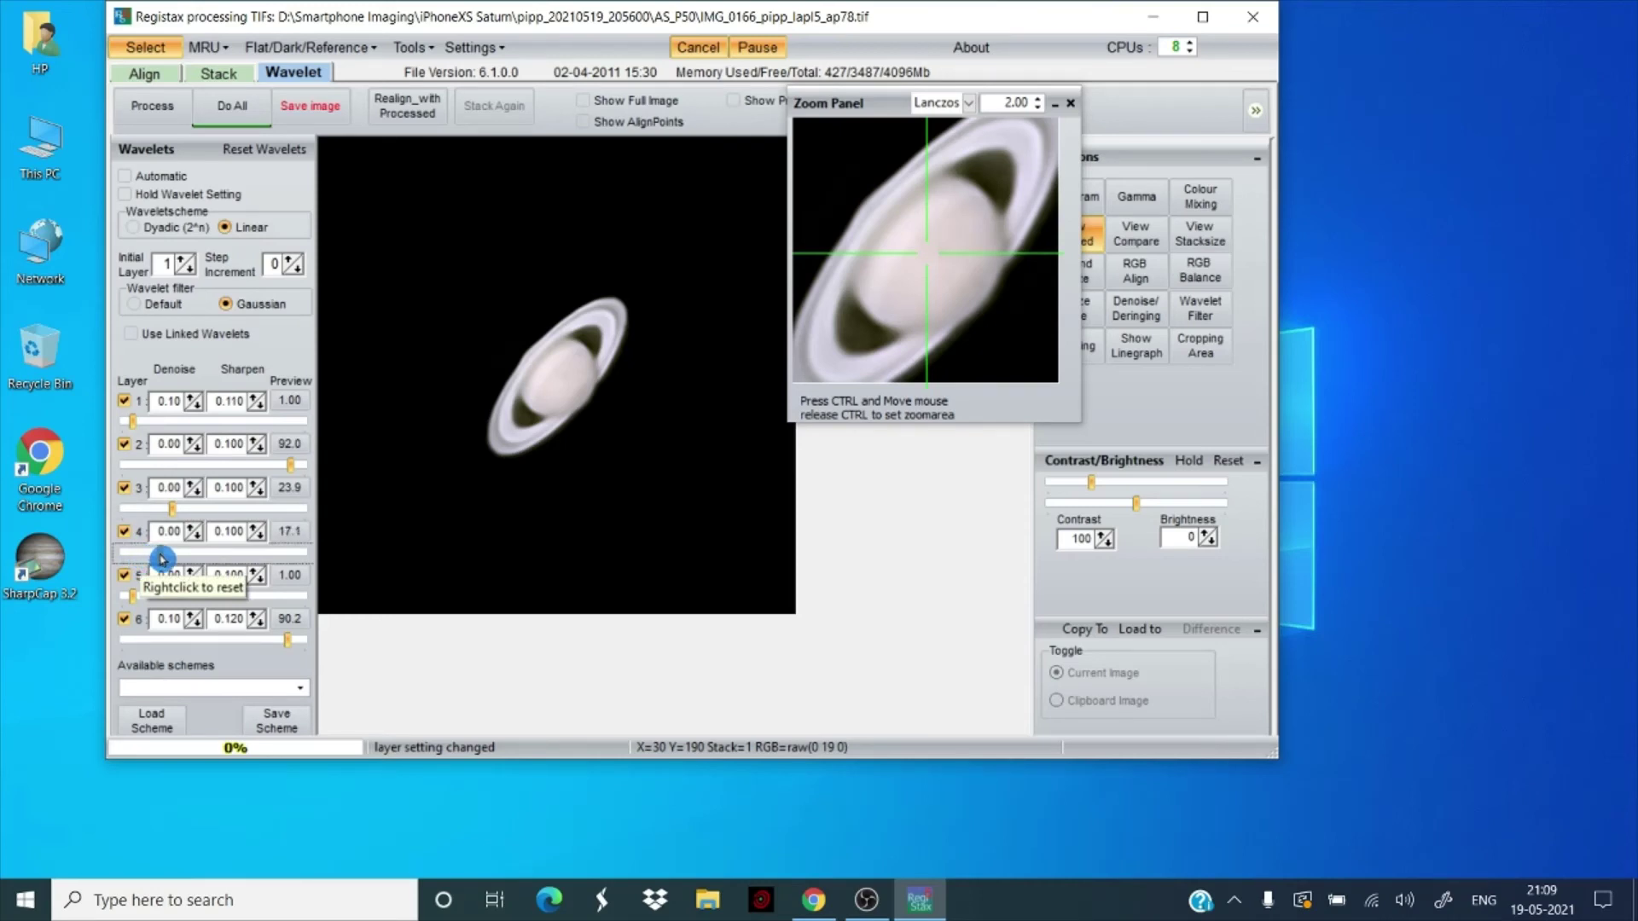
drag(134, 596, 177, 601)
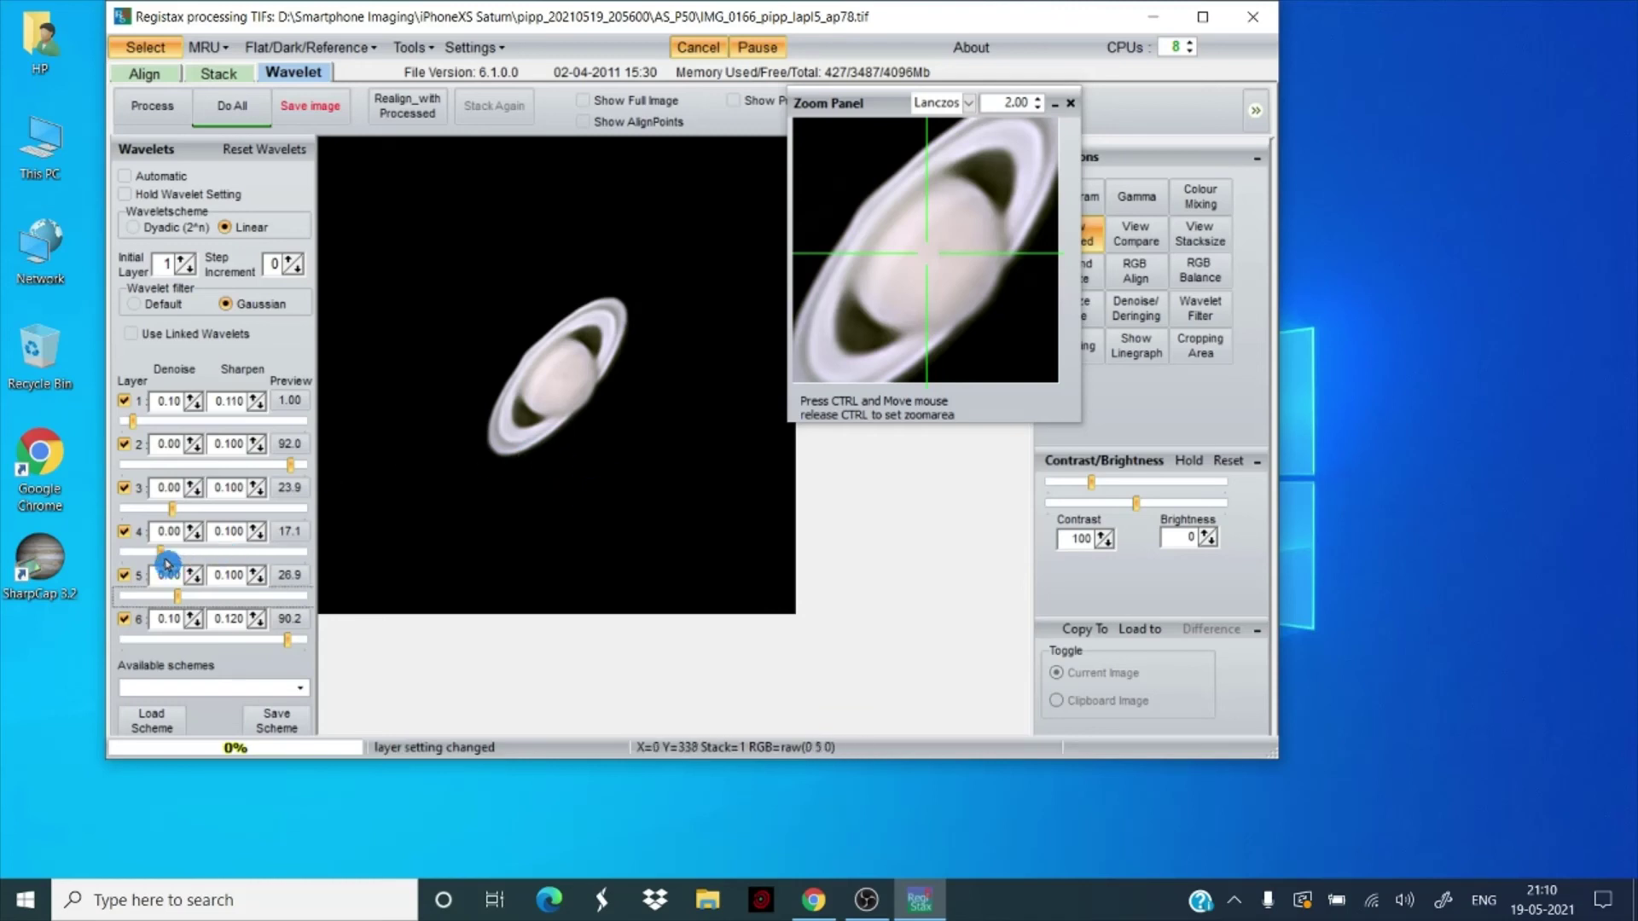
drag(162, 559, 168, 559)
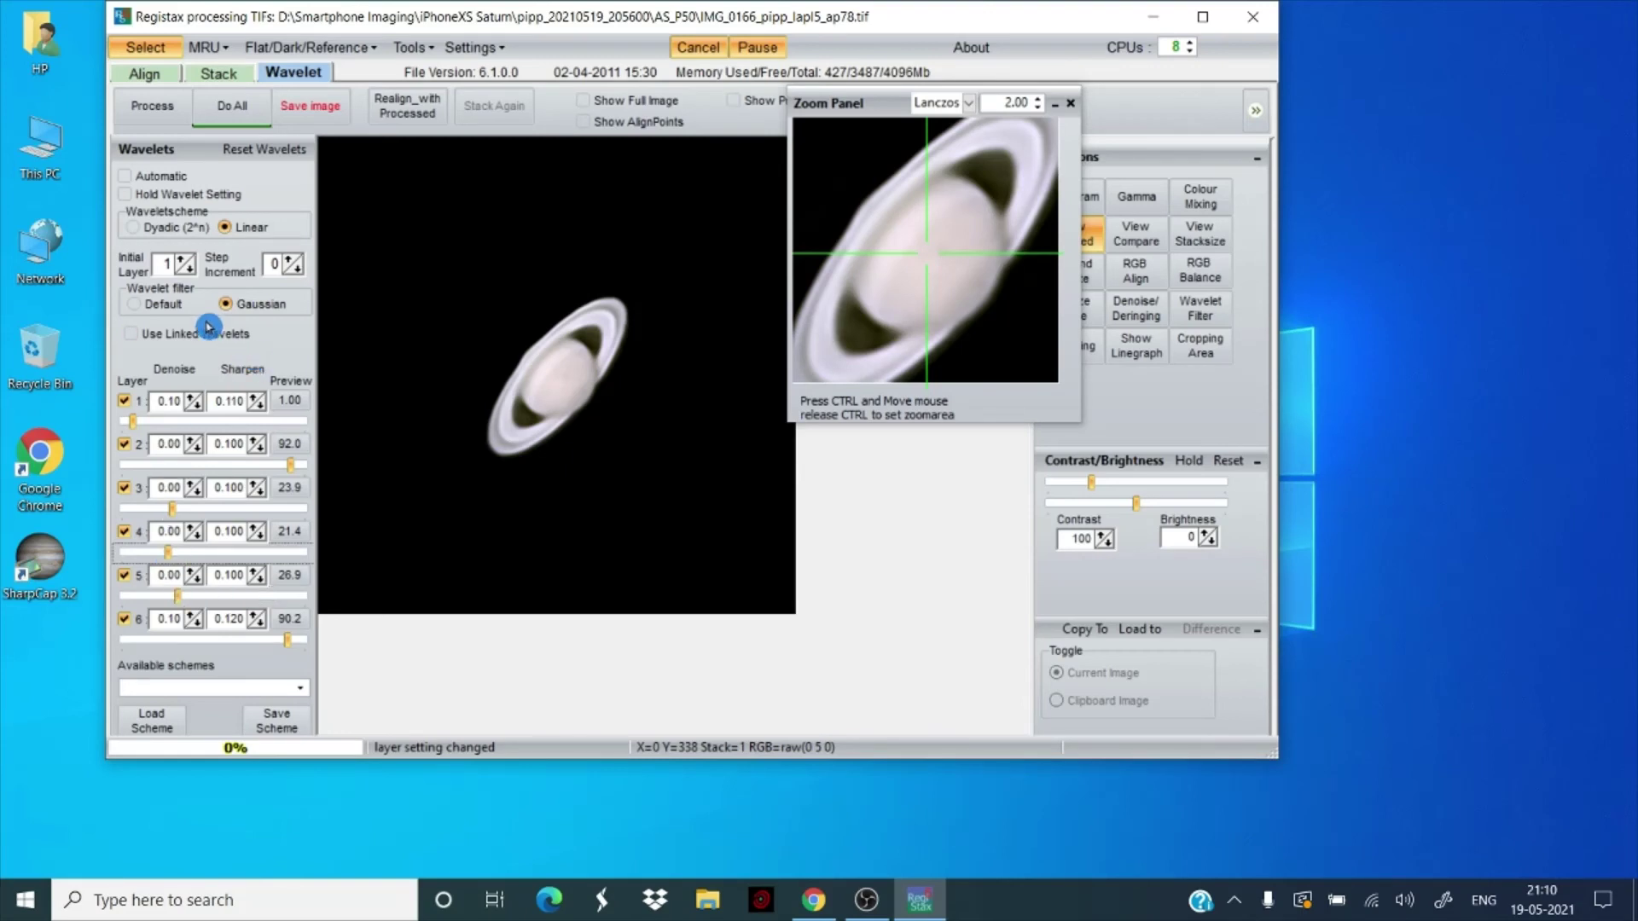
click(190, 401)
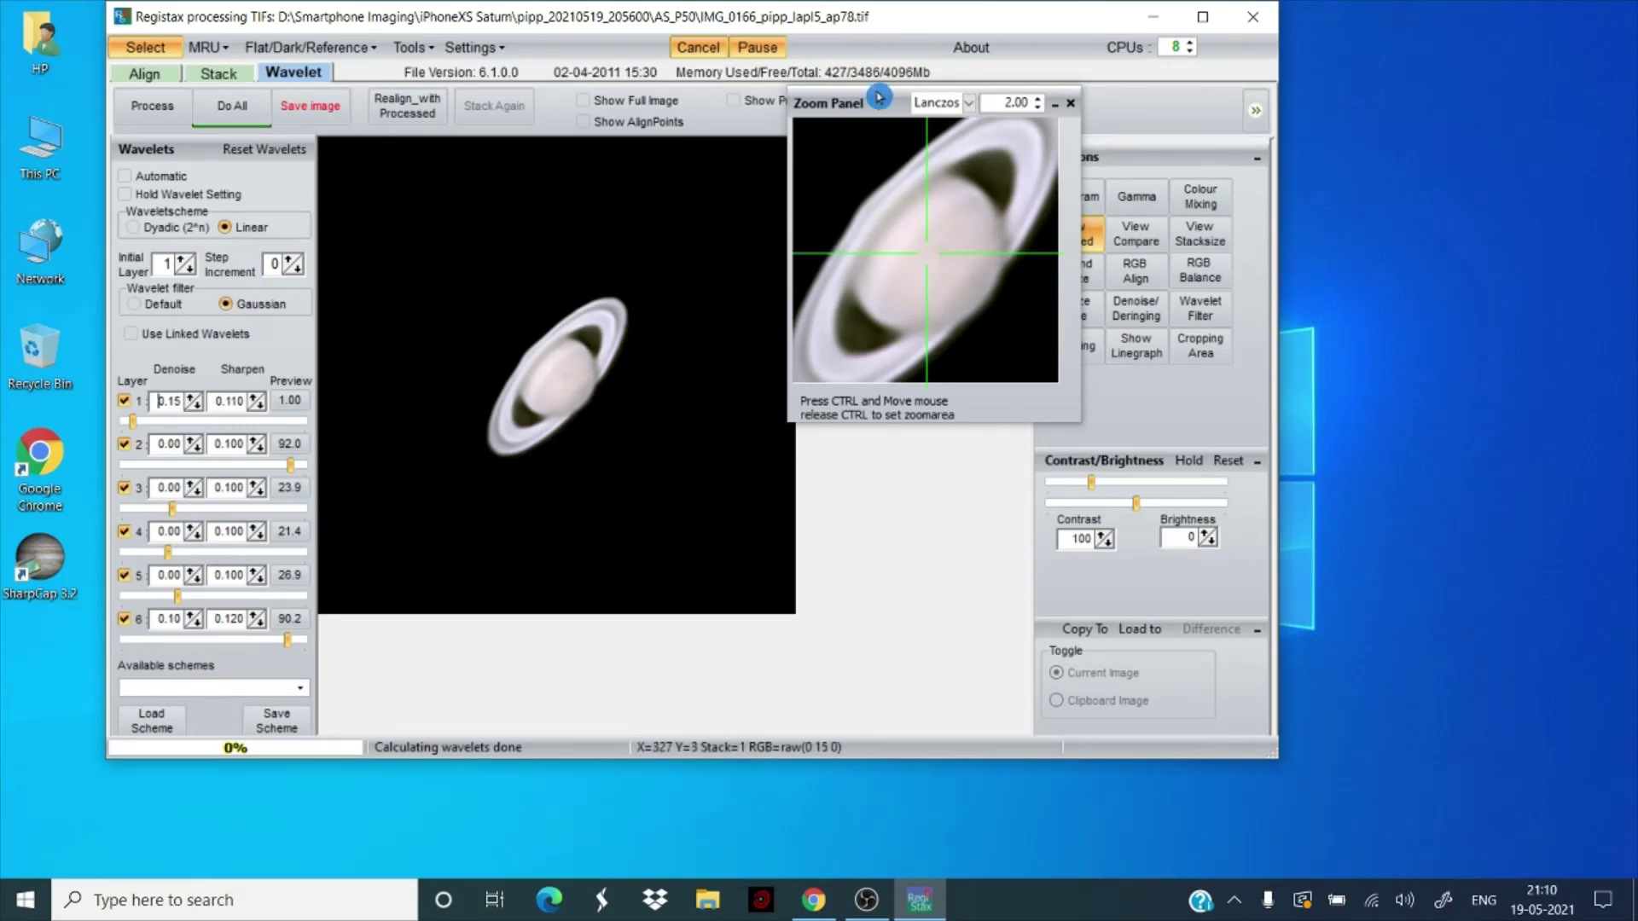
Step: Close the zoom preview and add a slightly lowered midpoint to the gamma curve
click(1070, 103)
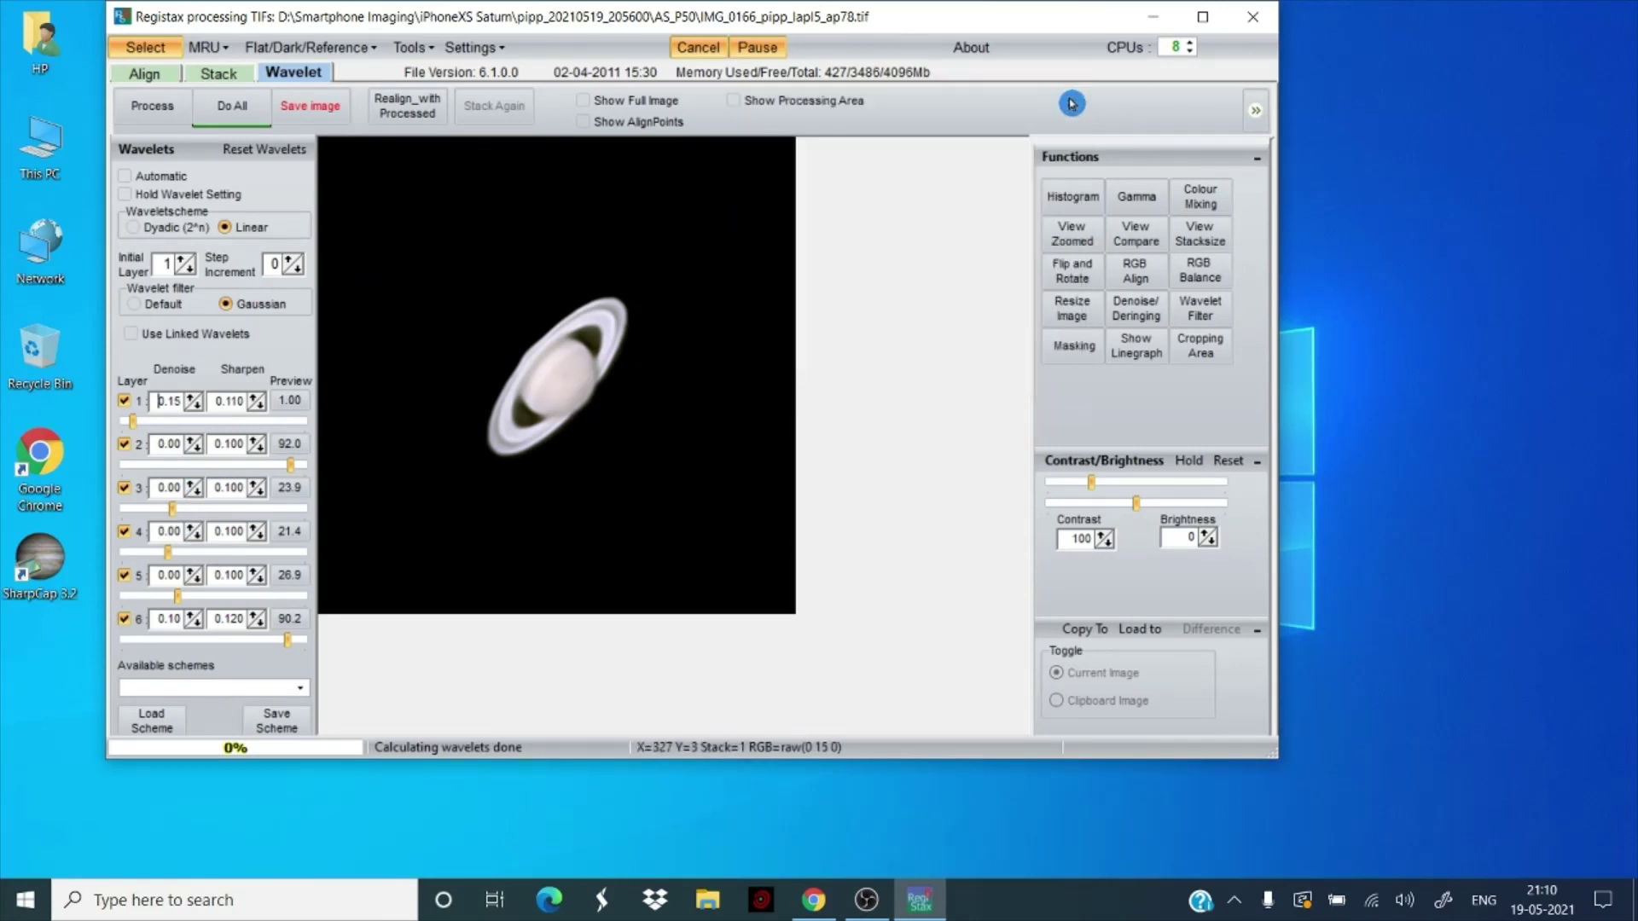
click(1141, 196)
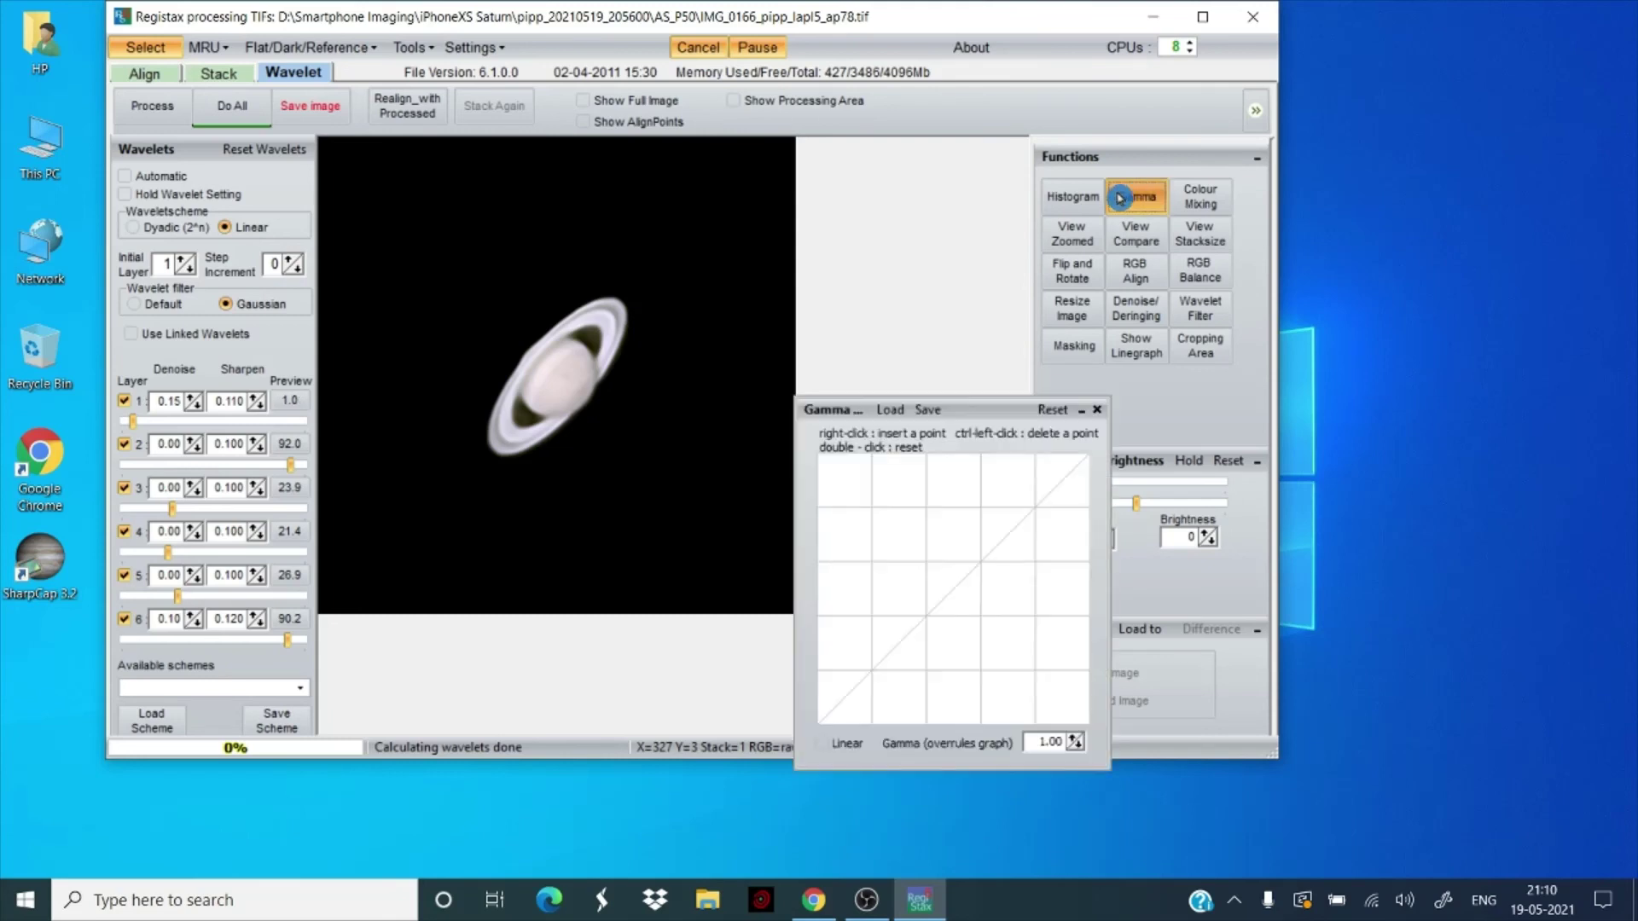
right_click(941, 608)
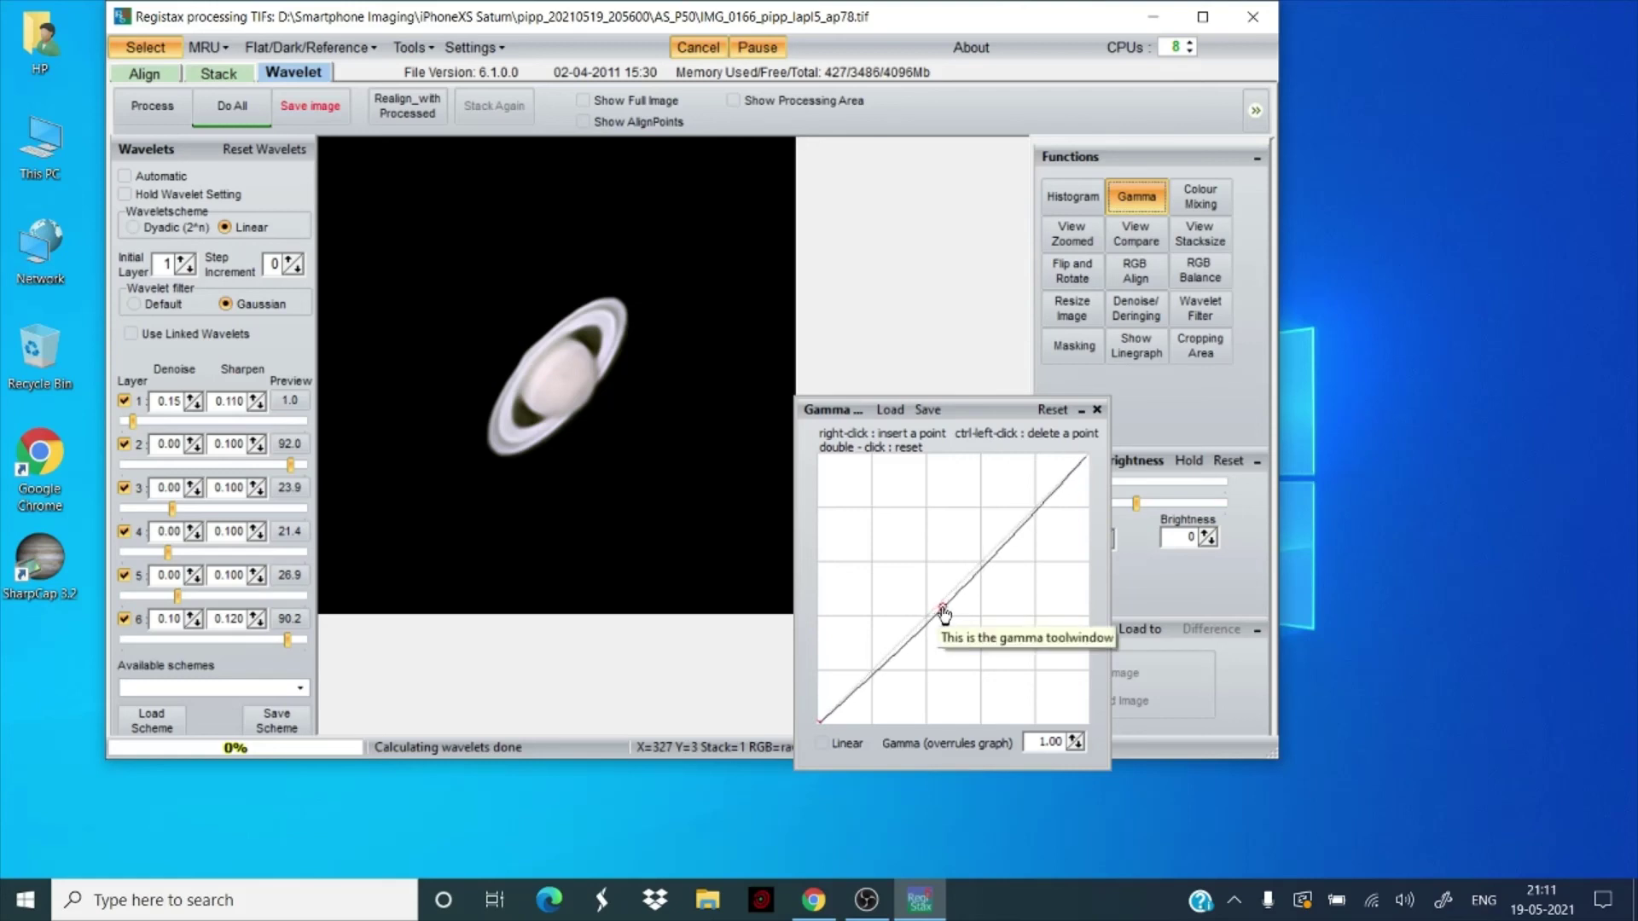
drag(943, 608, 946, 611)
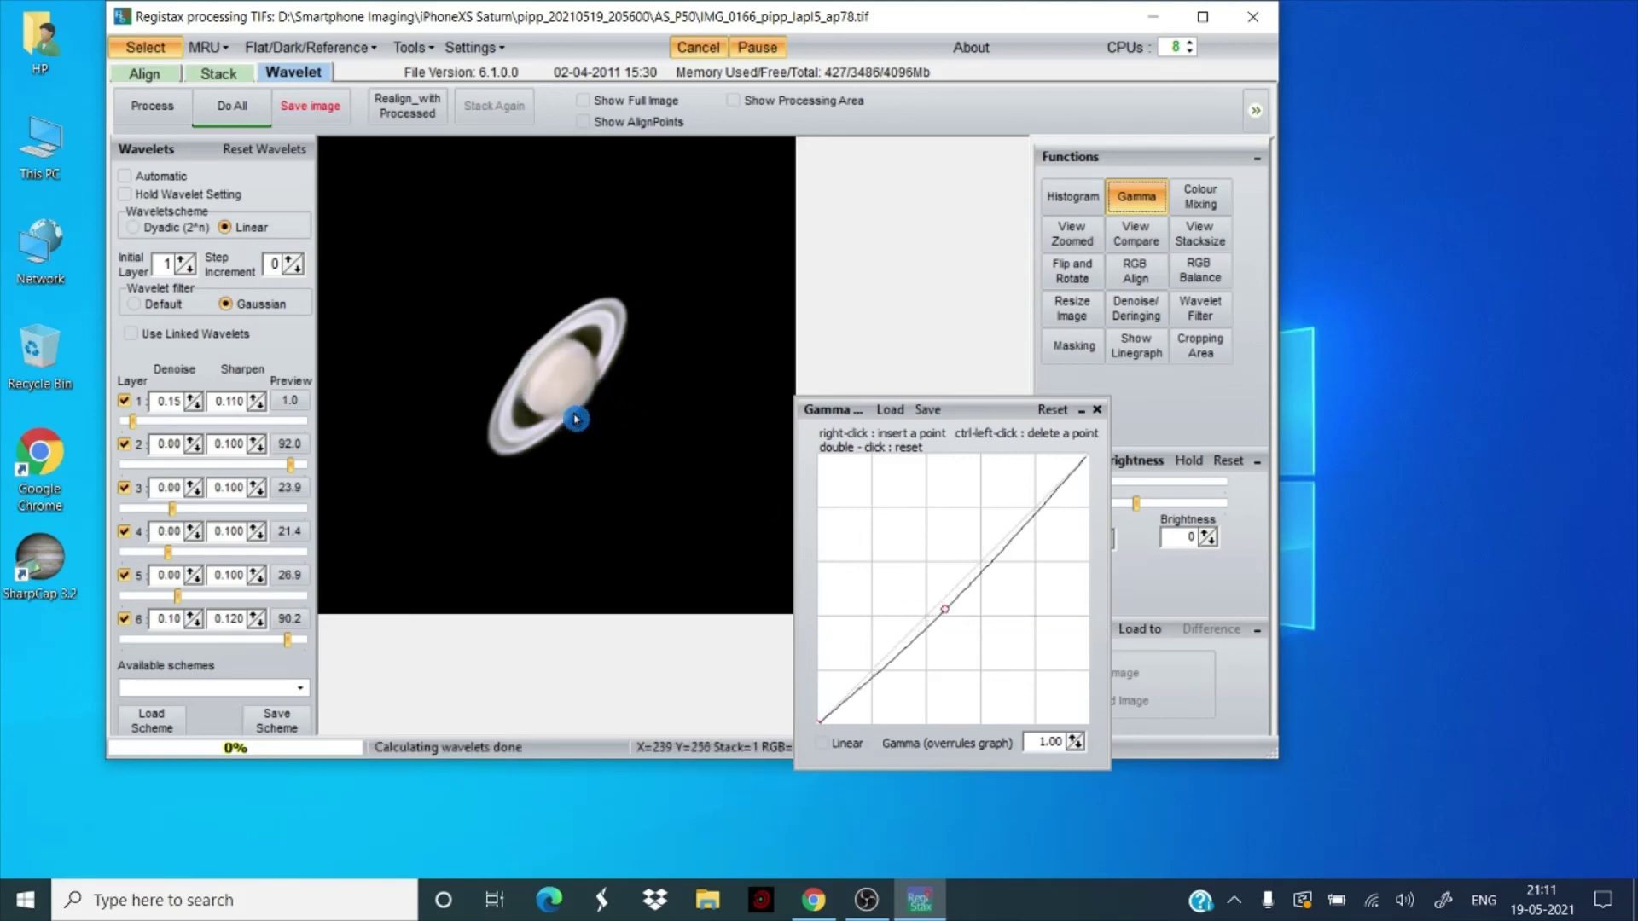
click(1101, 412)
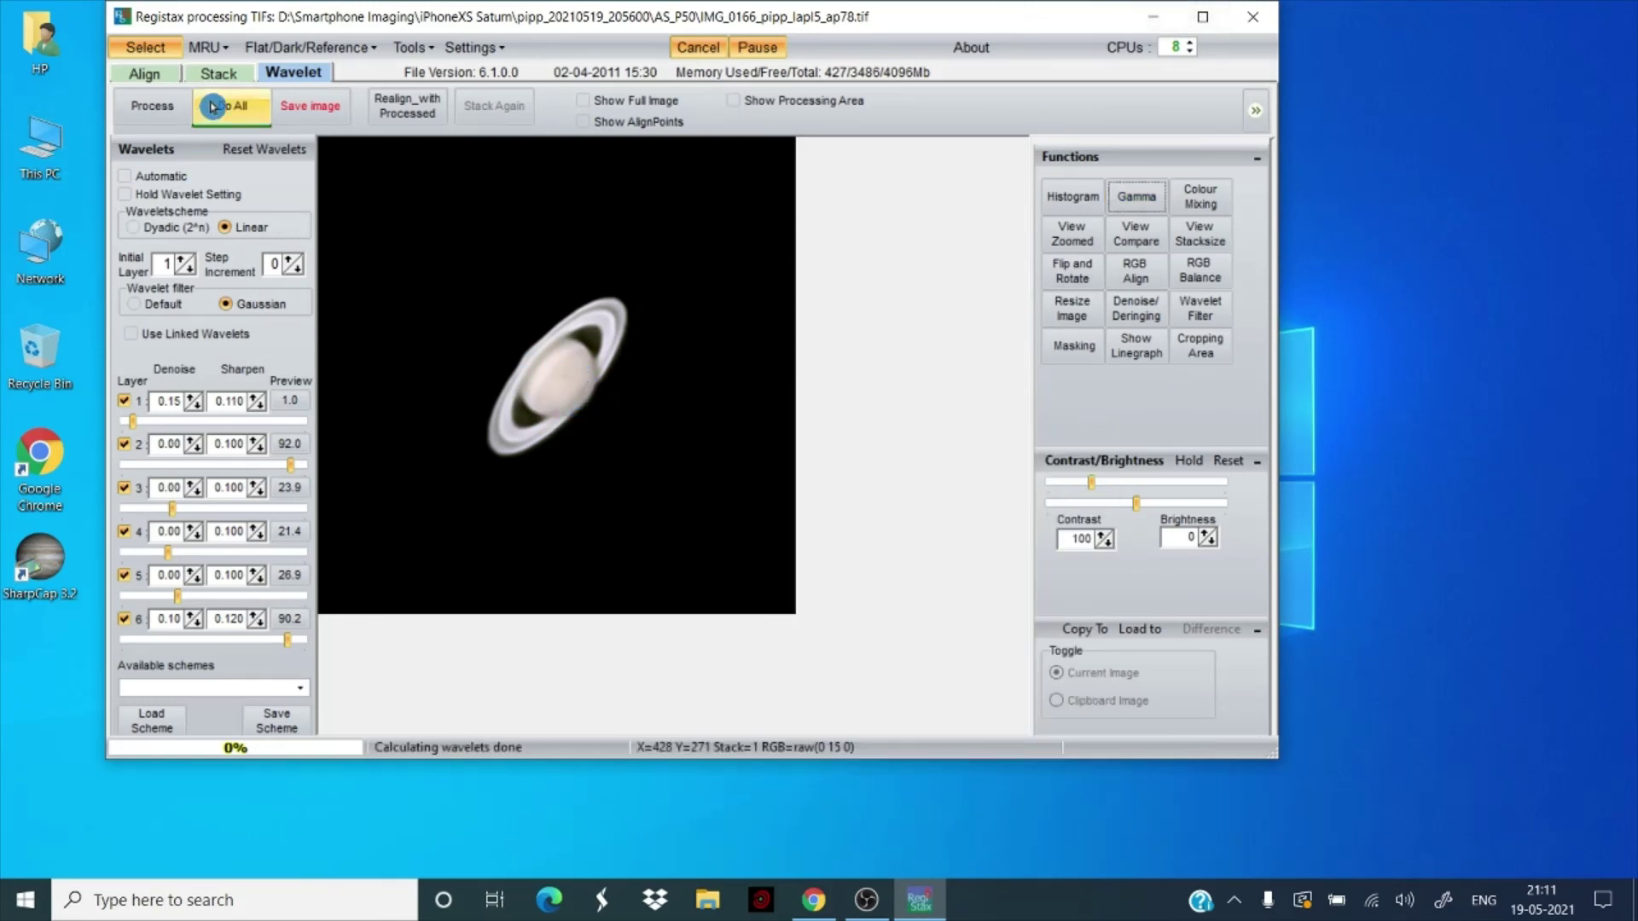
Step: Apply the wavelets to the whole Saturn image, then quit and save it as a 16-bit PNG in AS_P50
click(232, 107)
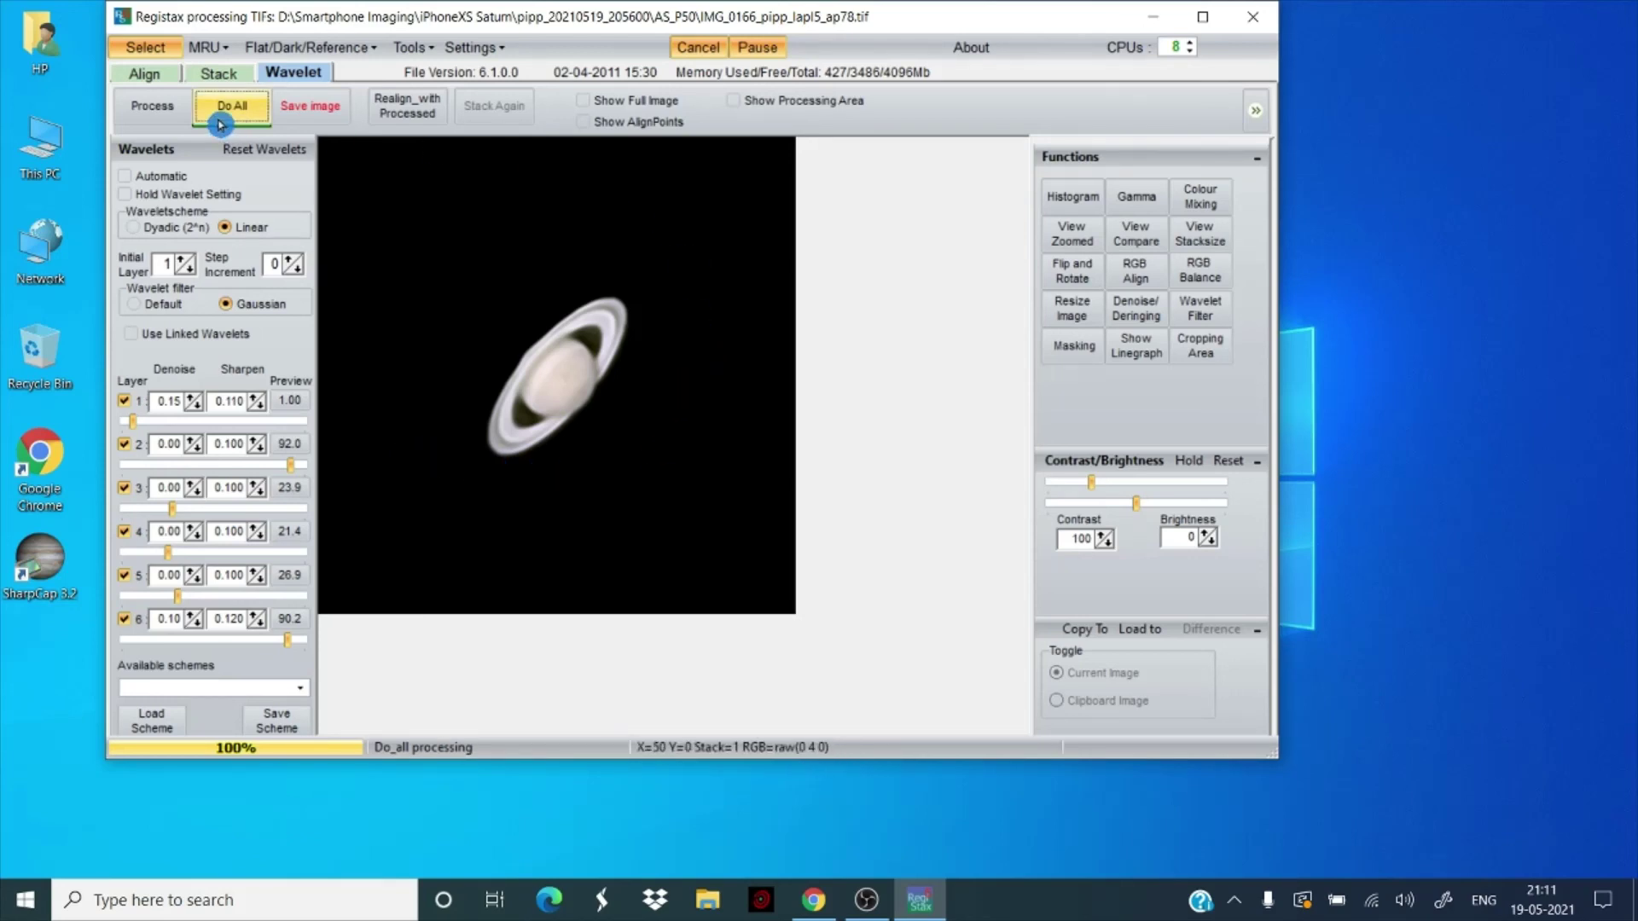
click(1255, 16)
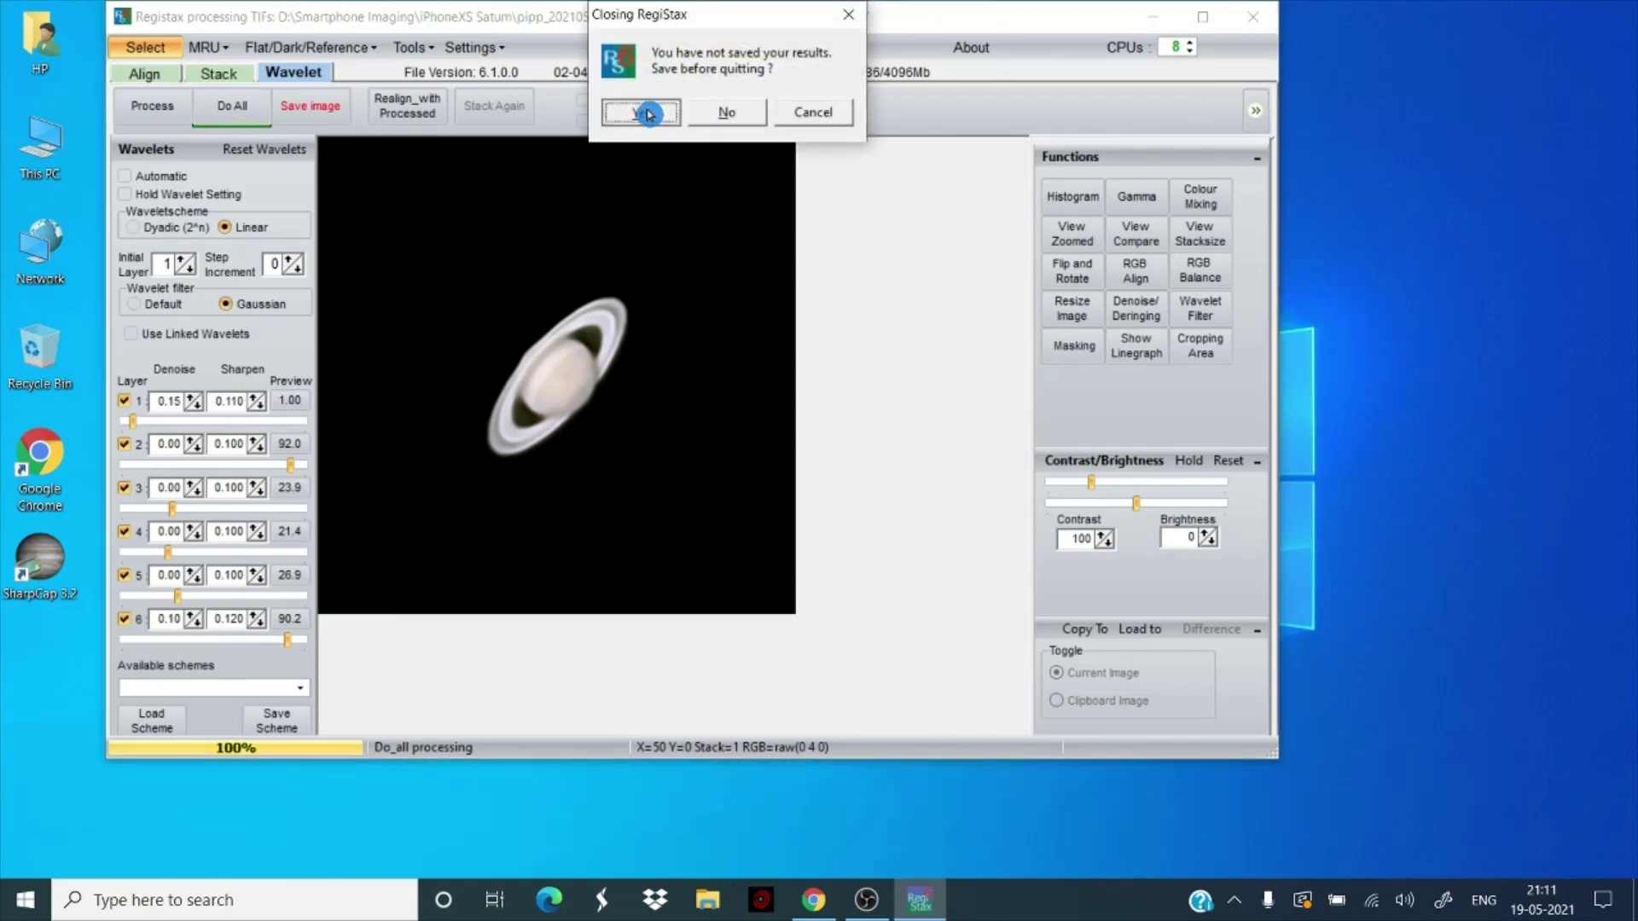
click(641, 111)
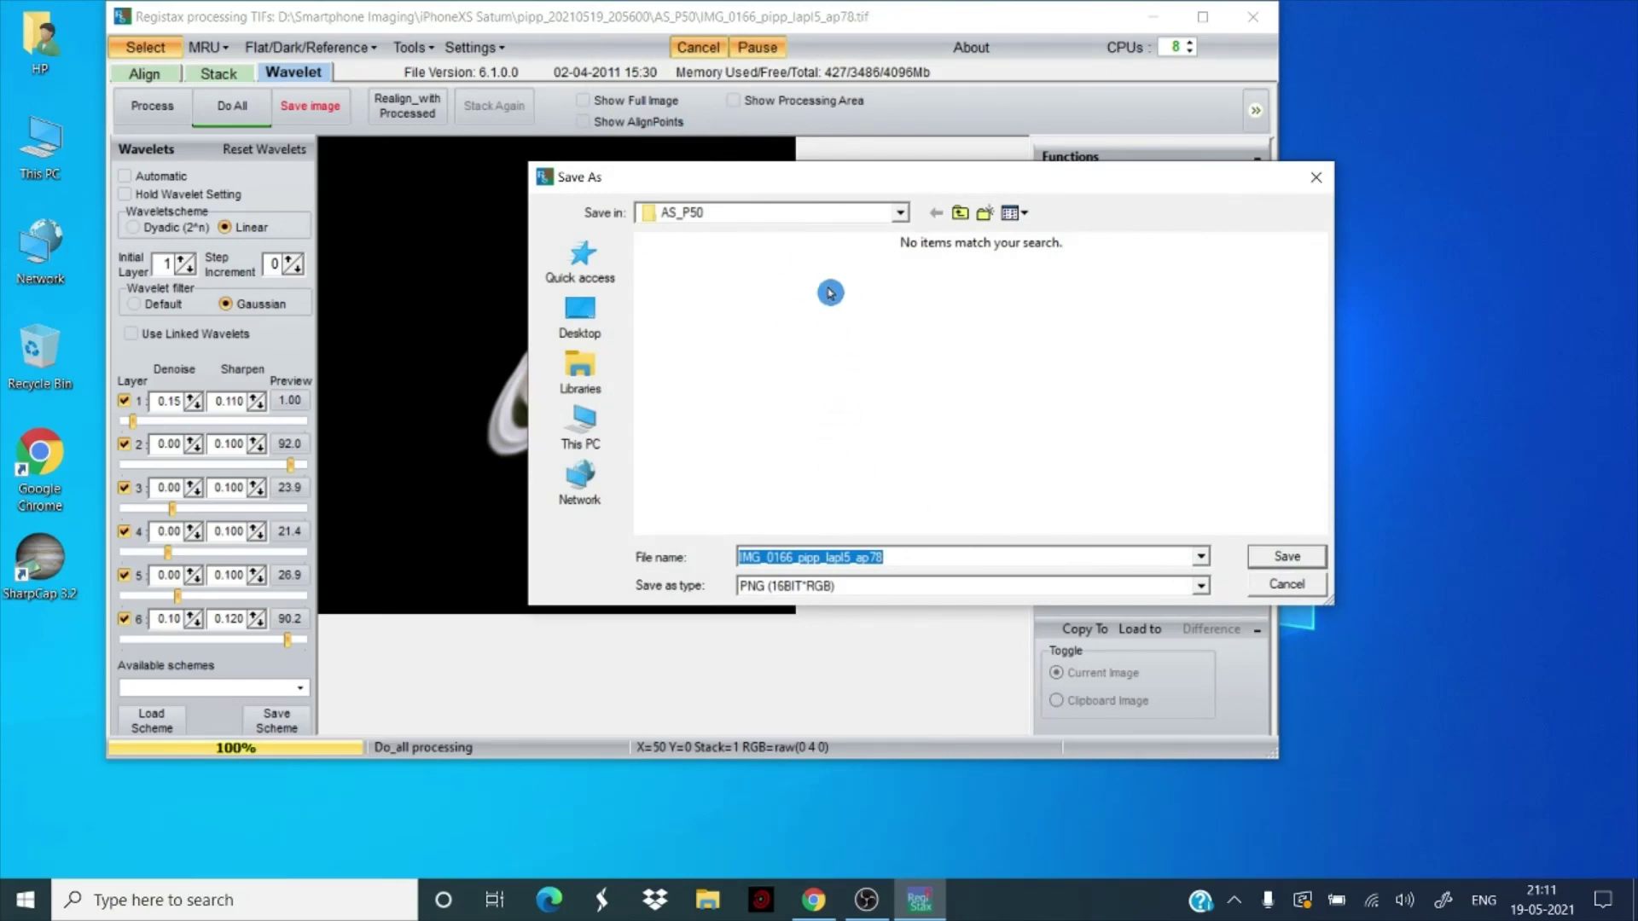
click(1276, 557)
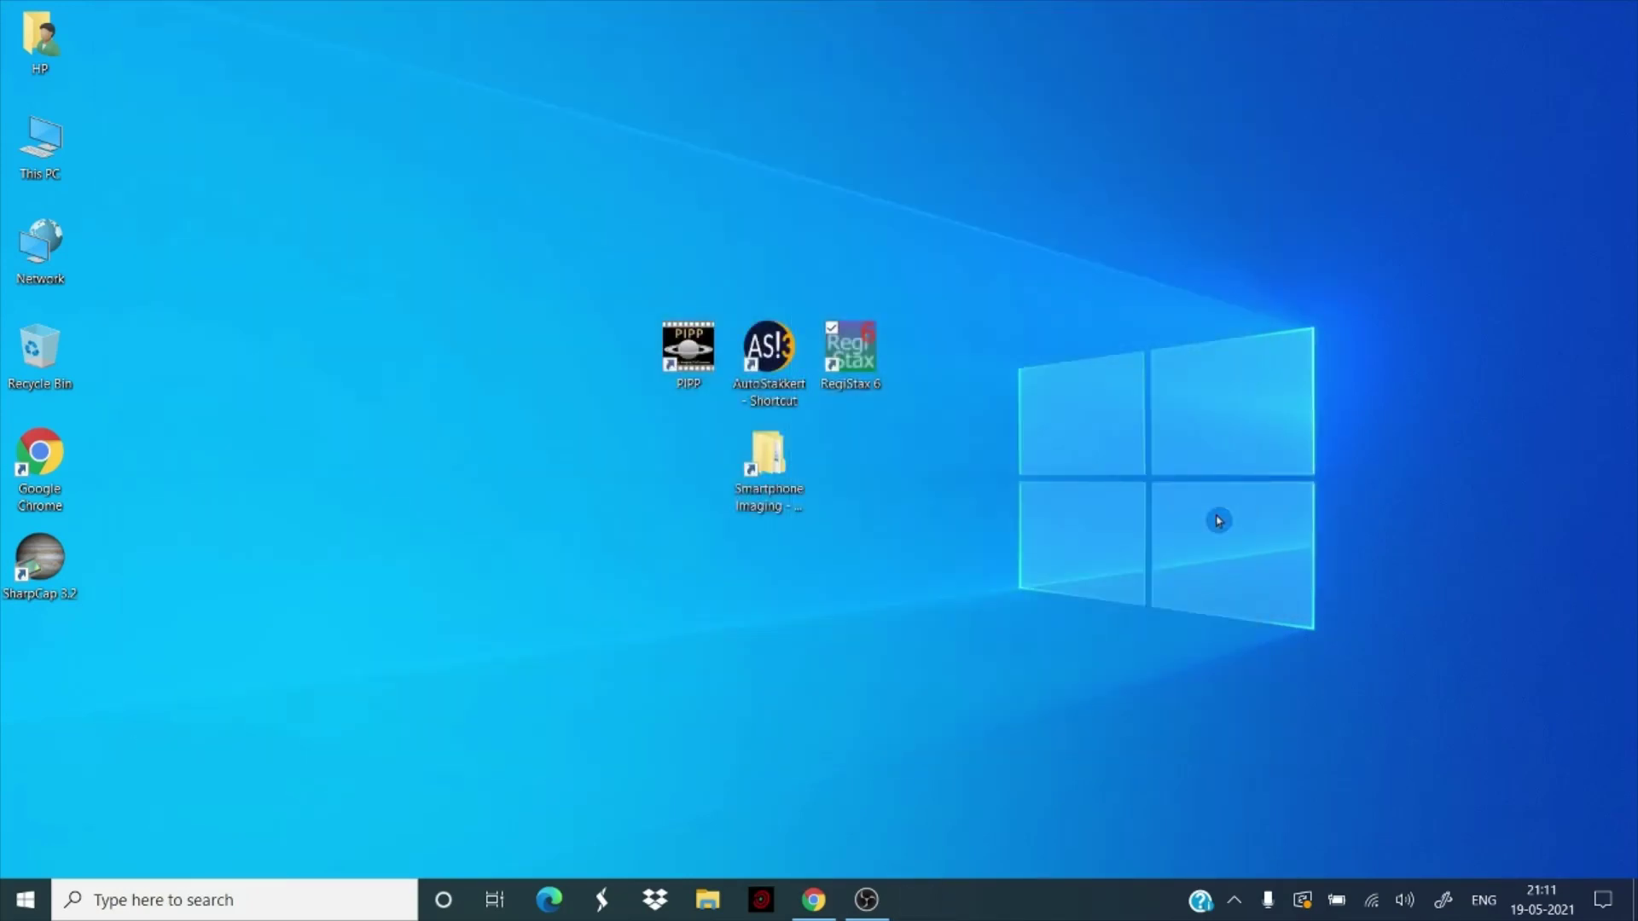
Step: Go through Smartphone Imaging, iPhoneXS Saturn and pipp_20210519_205600 into the AS_P50 results folder
double_click(783, 455)
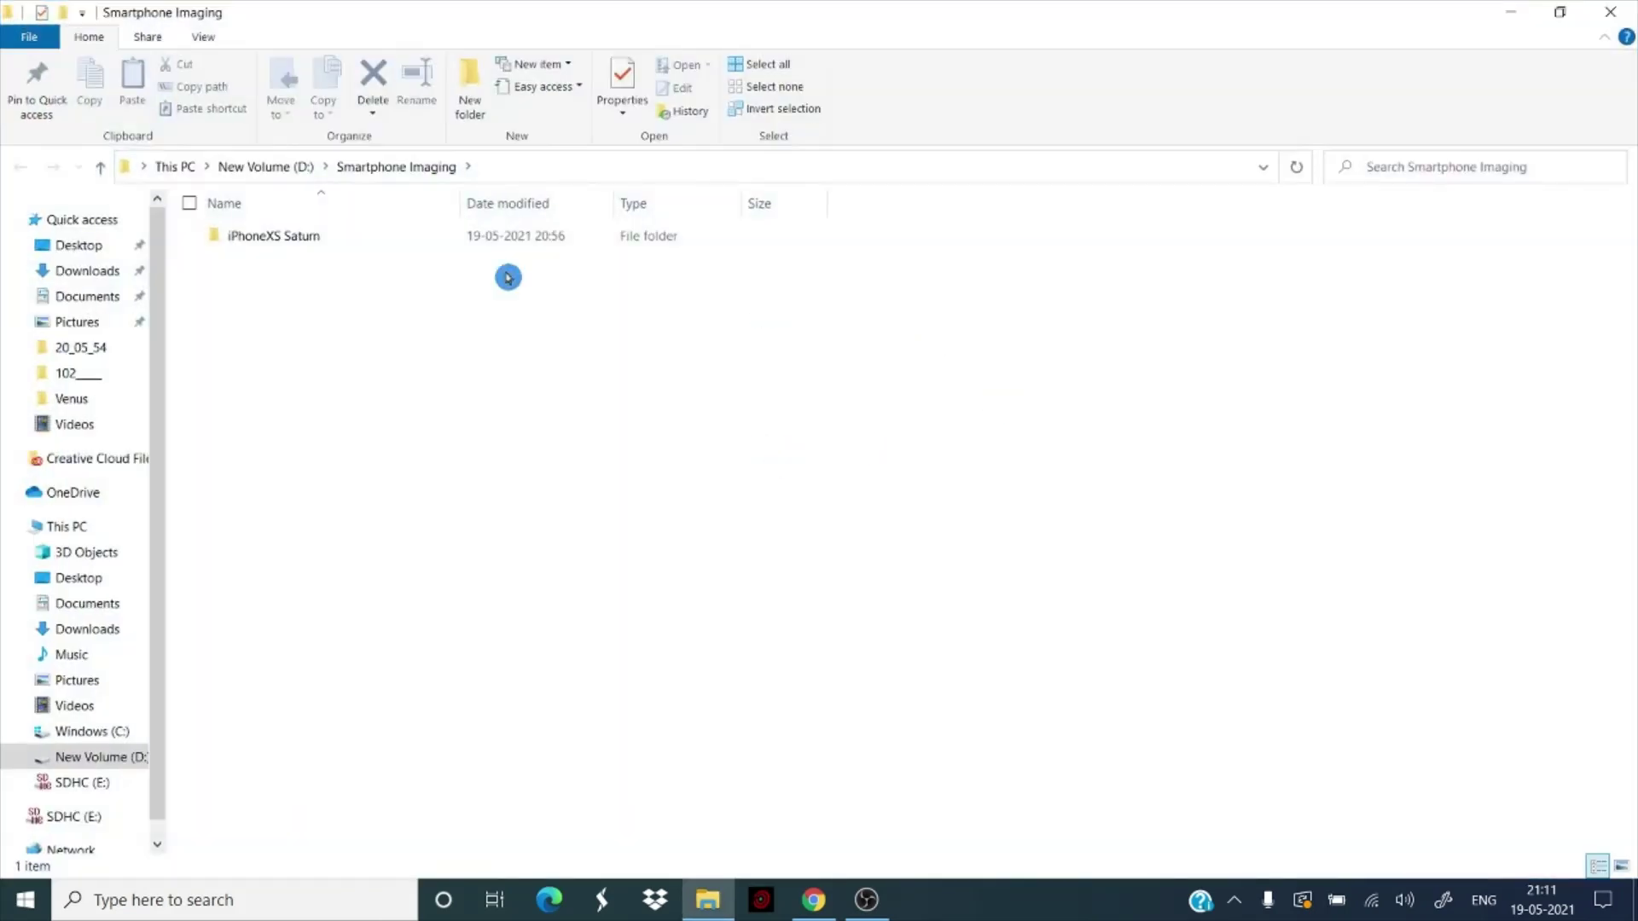
double_click(273, 239)
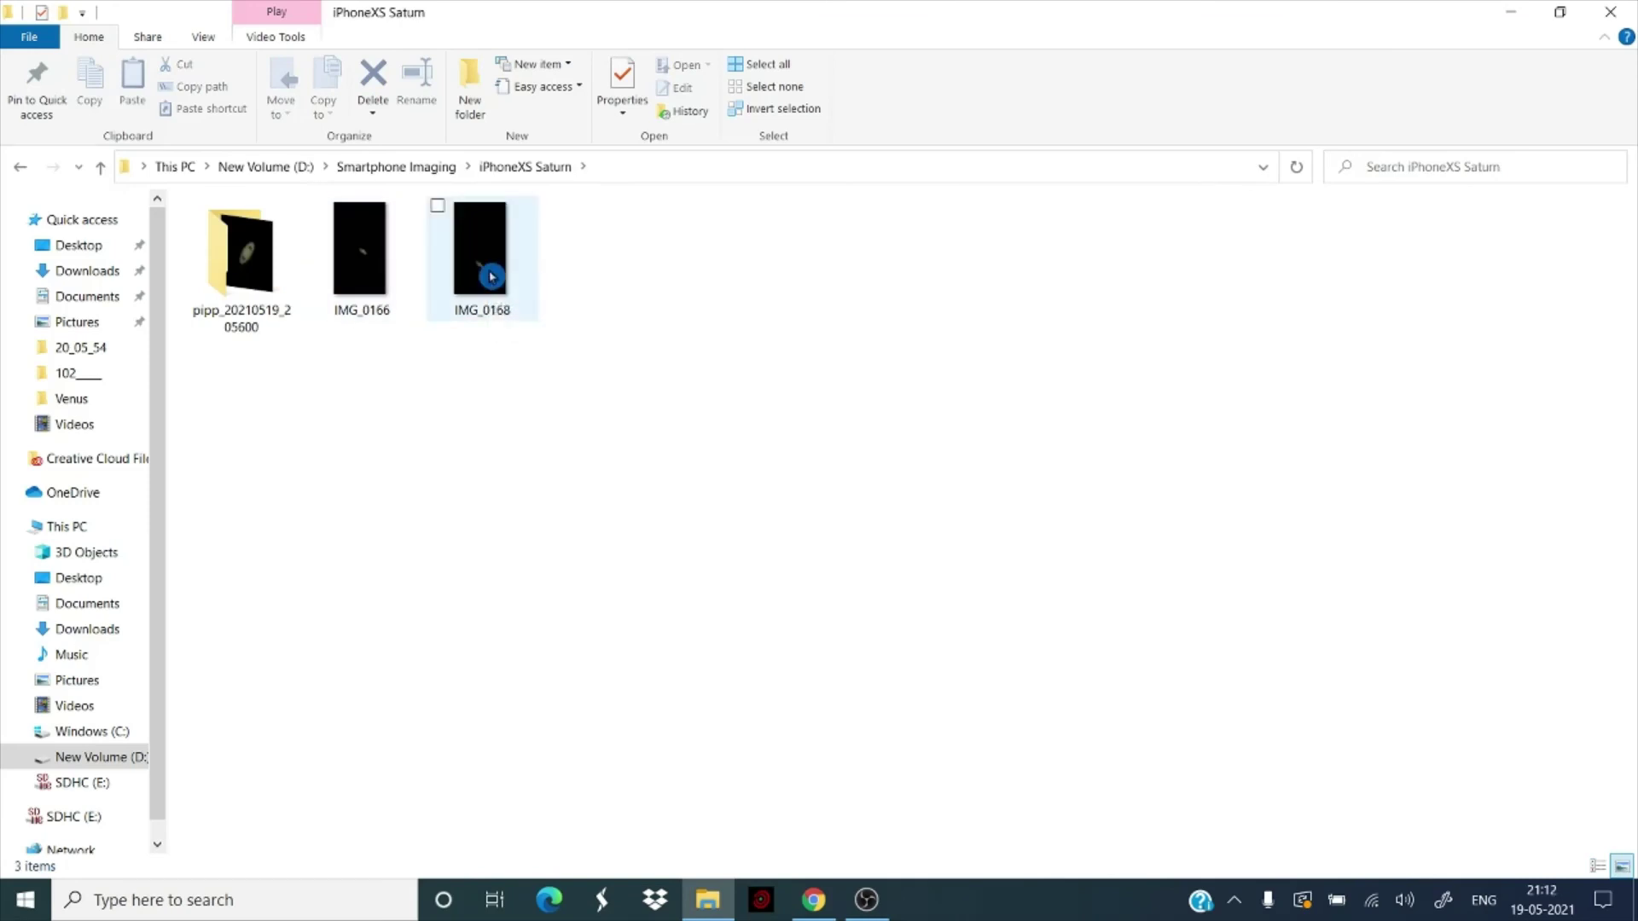
mouse_move(371, 272)
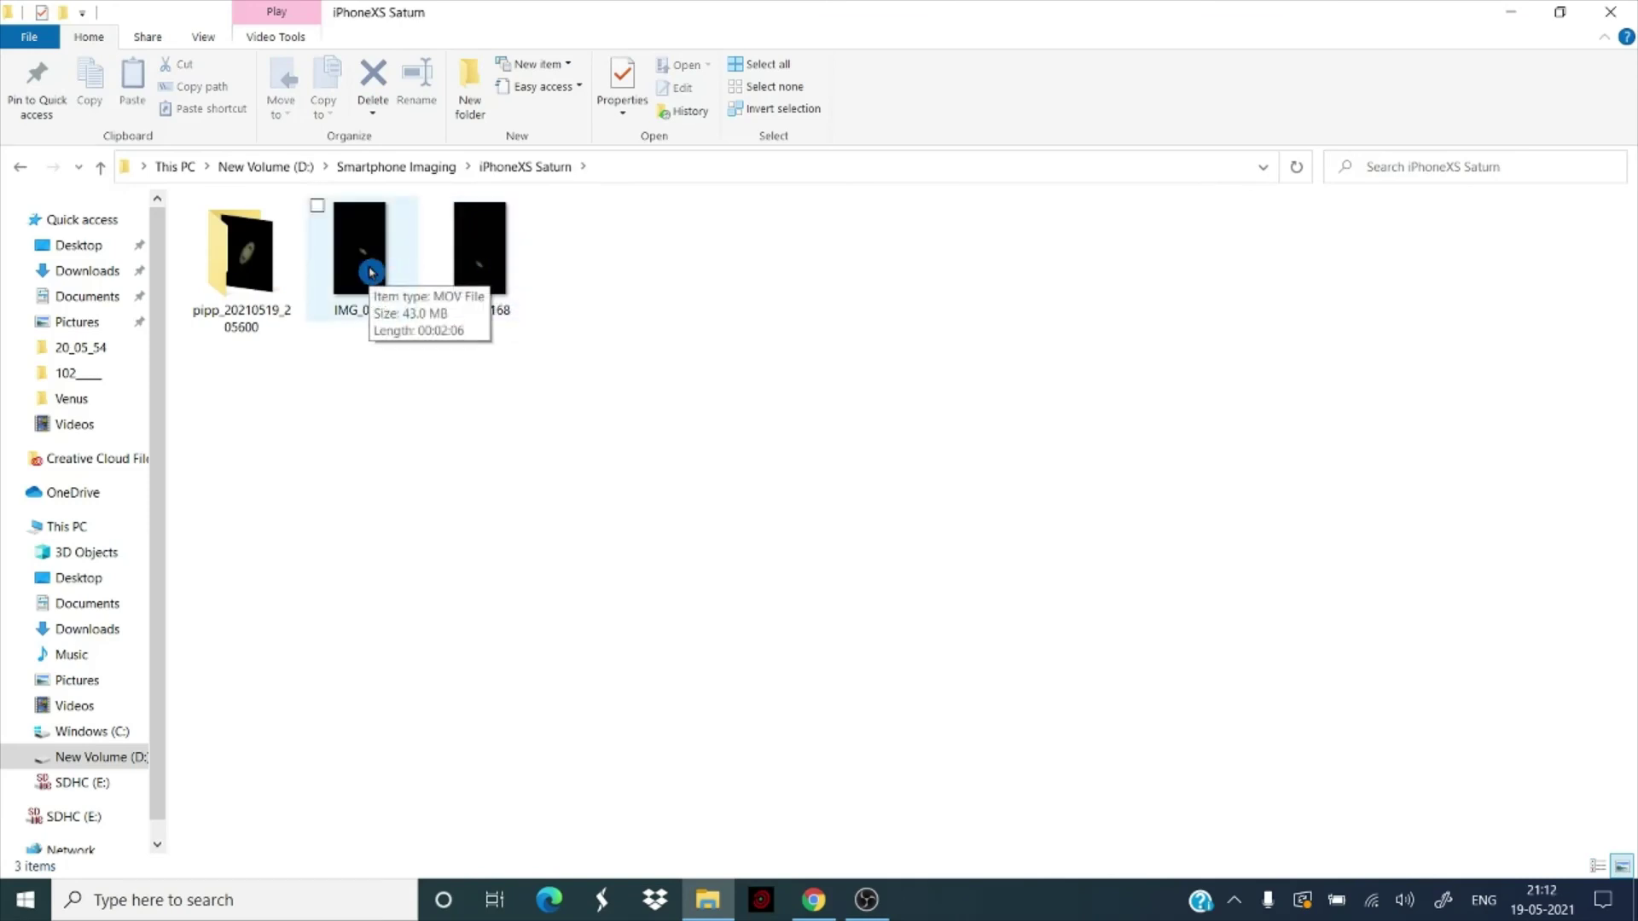
double_click(243, 261)
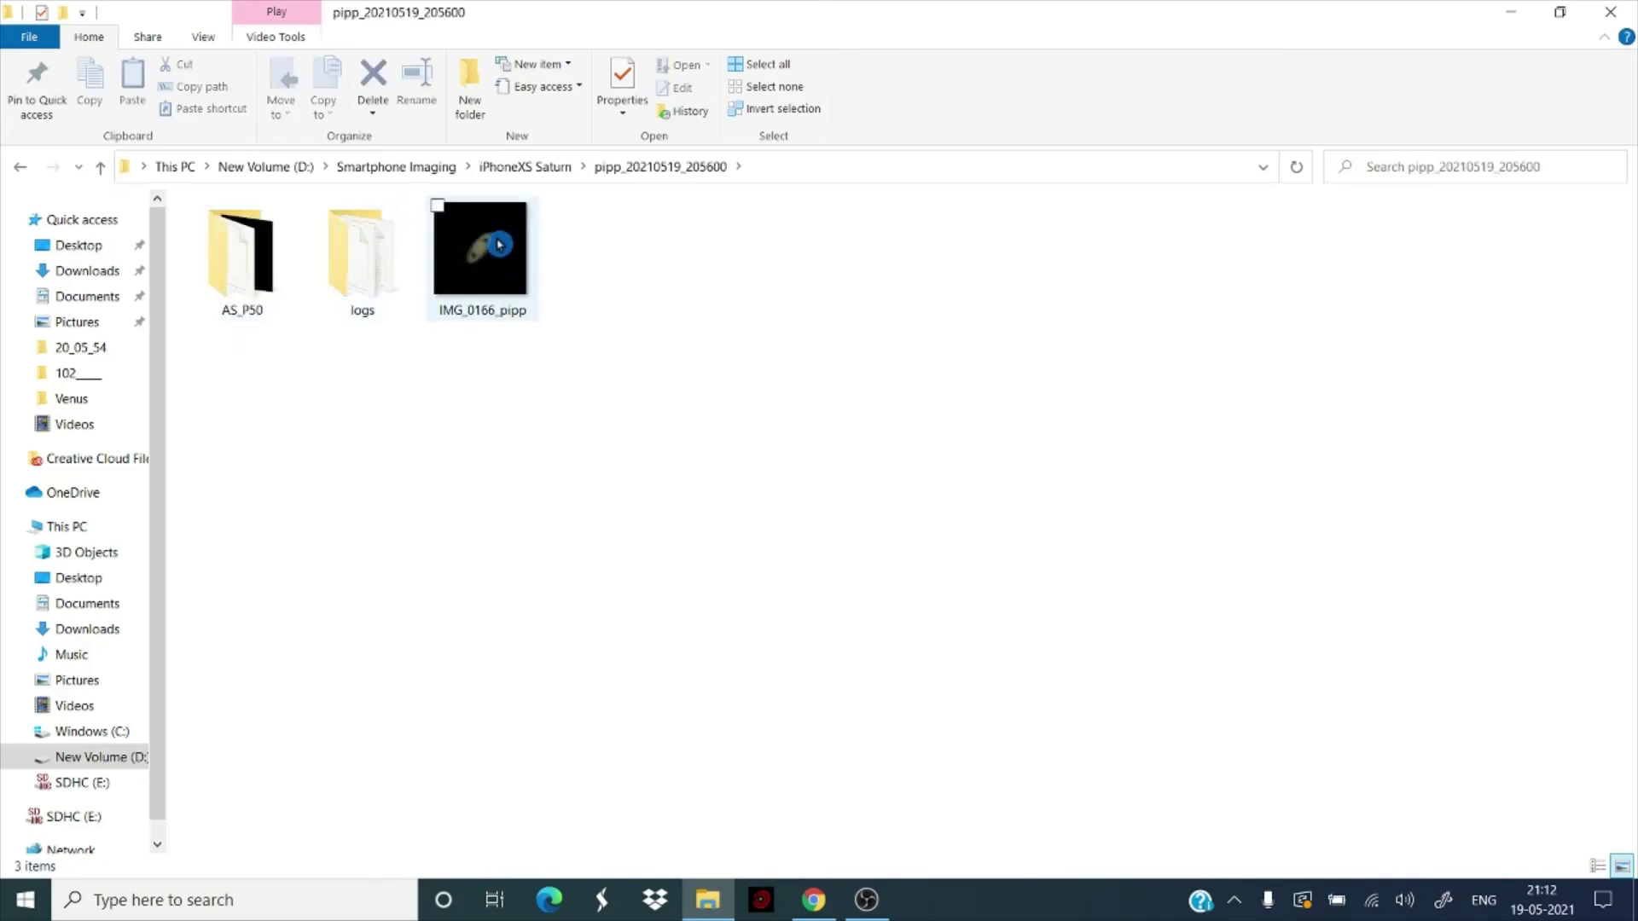
mouse_move(499, 268)
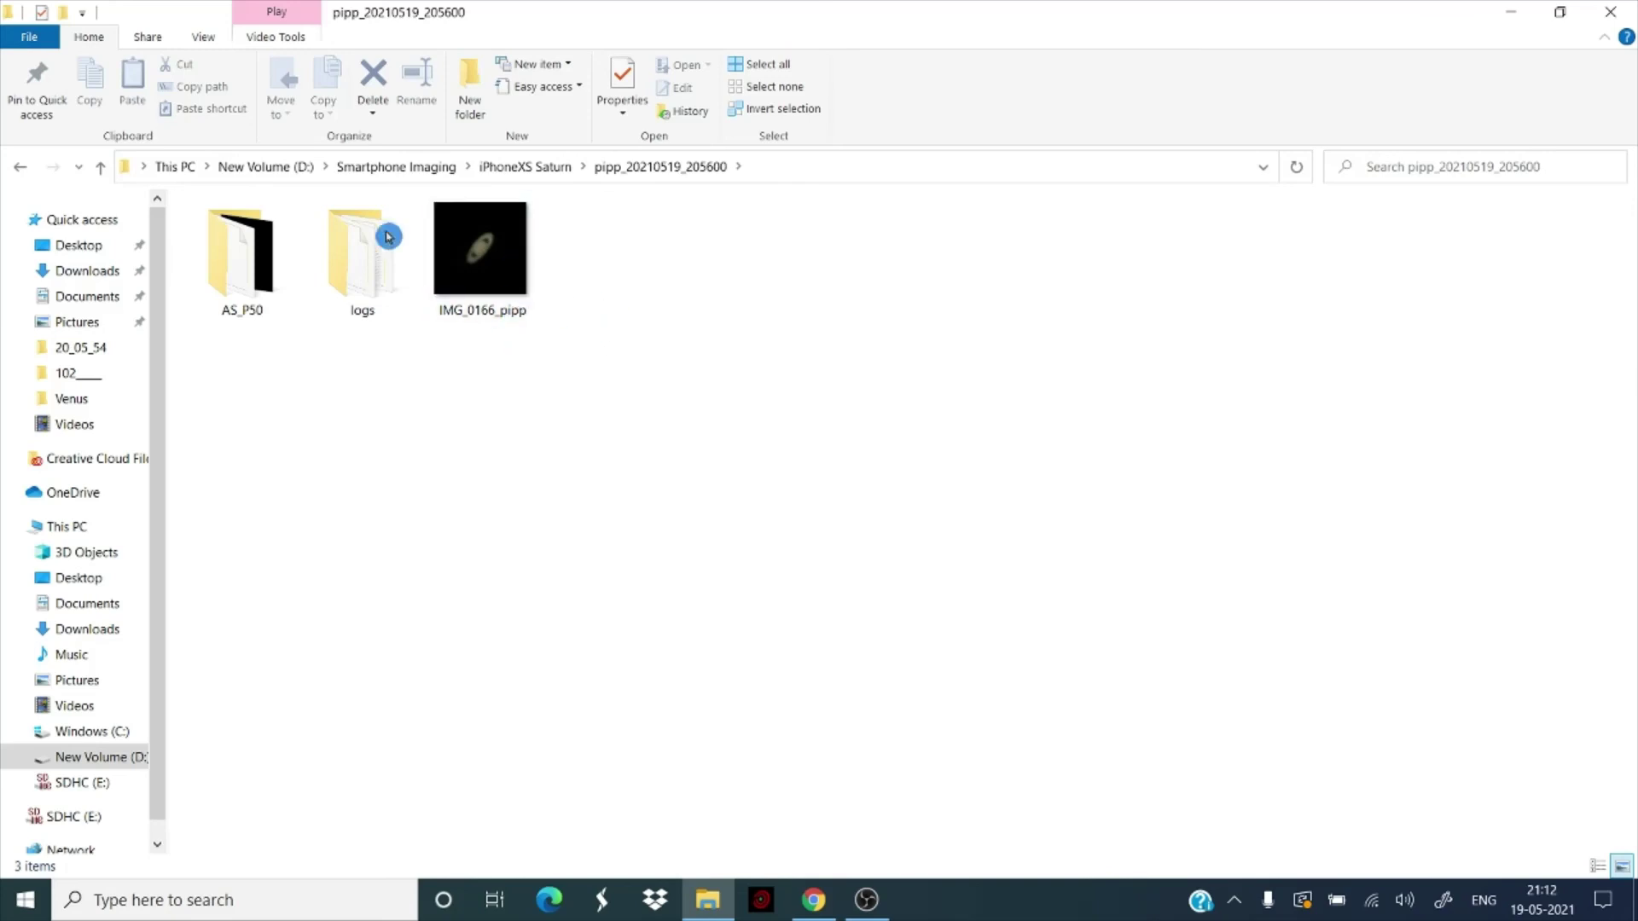
double_click(244, 255)
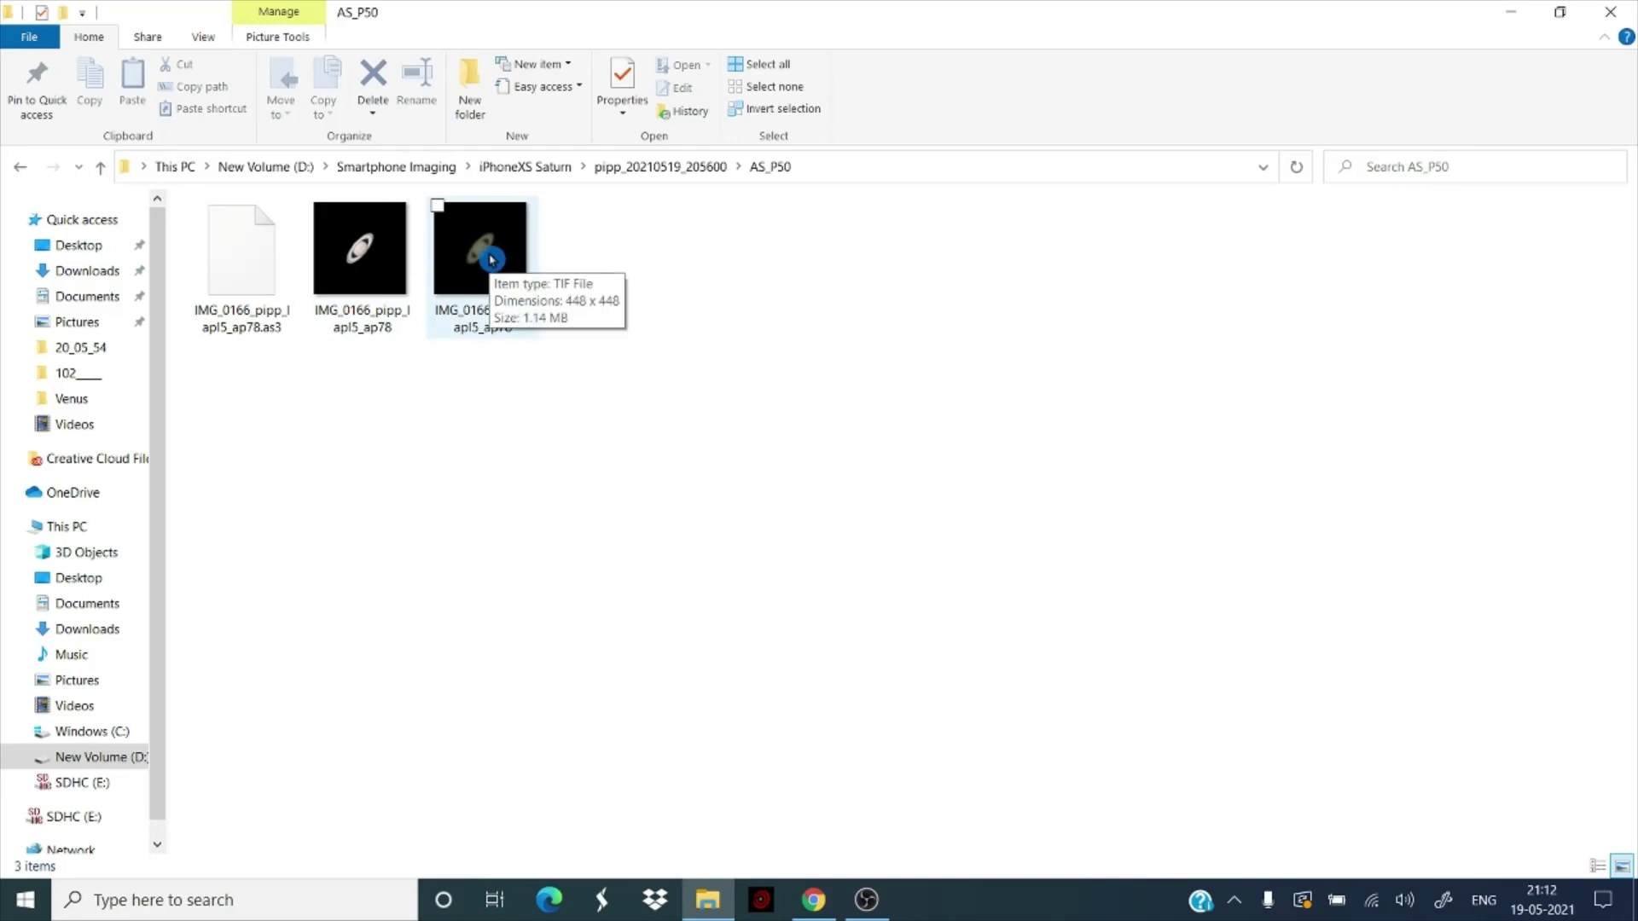
Step: View the stacked Saturn TIF in Windows Photo Viewer, then the sharpened PNG result
double_click(491, 260)
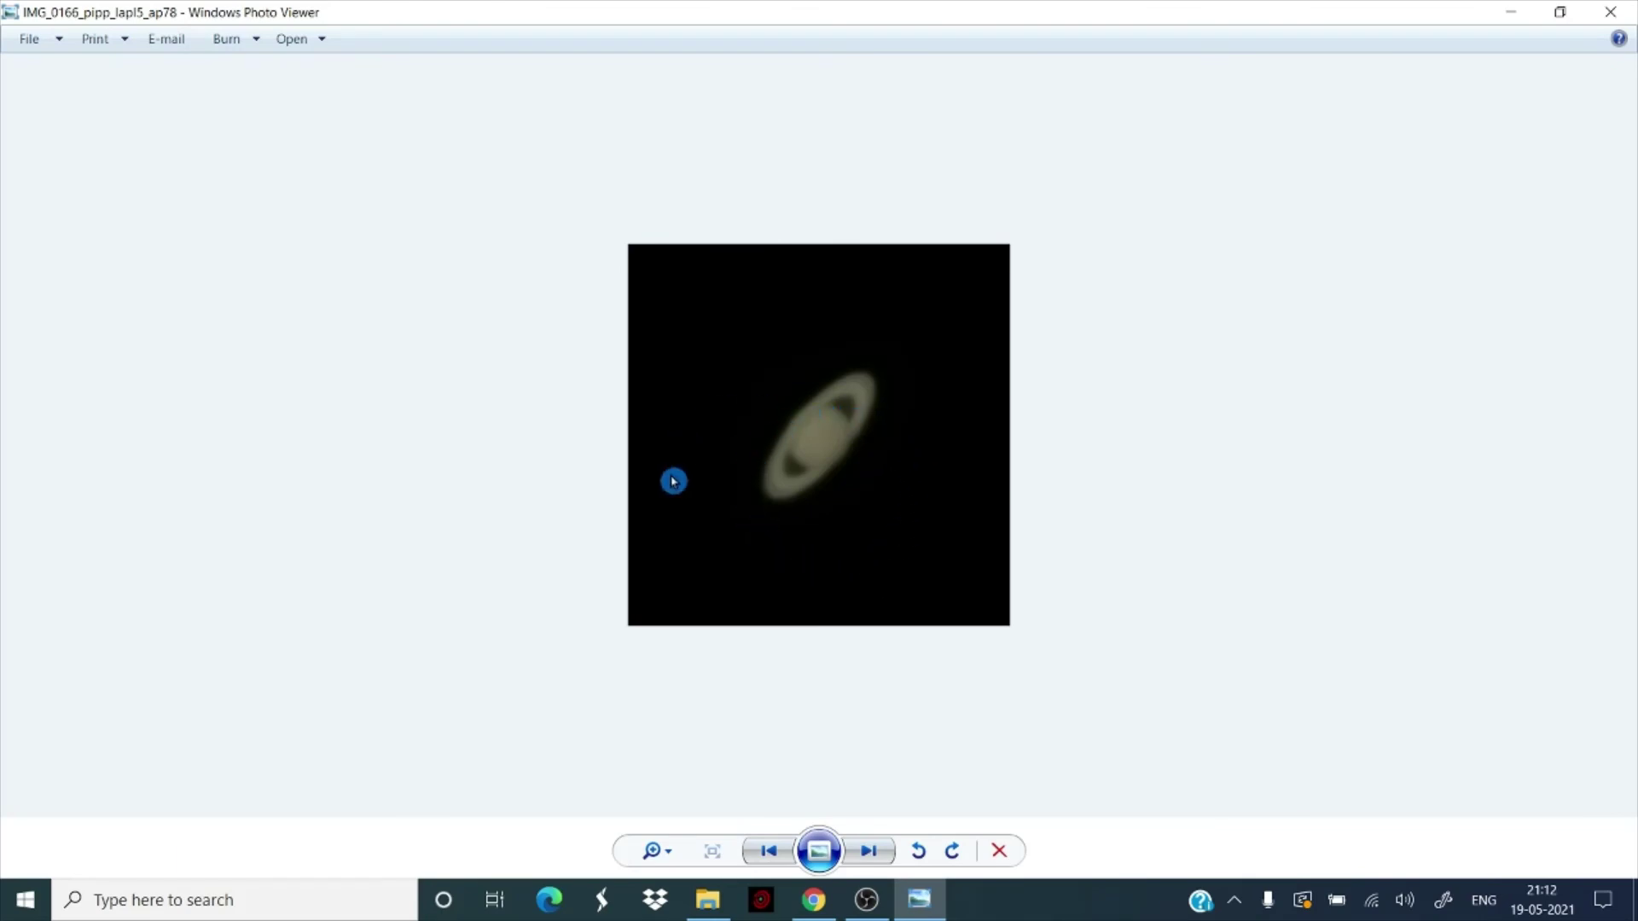
click(869, 850)
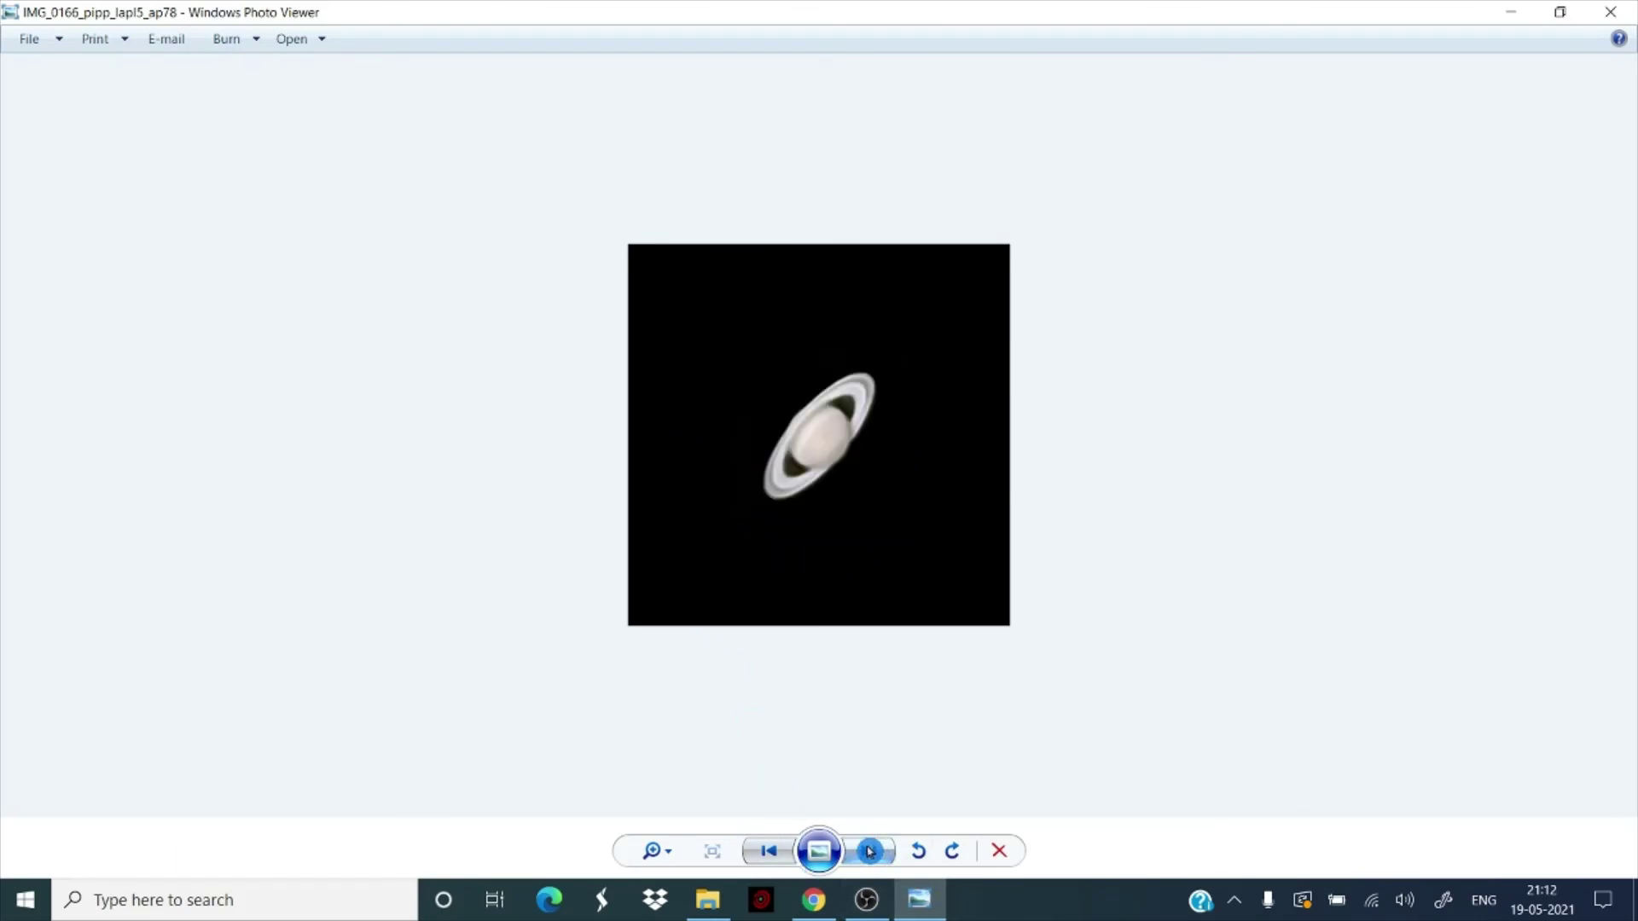